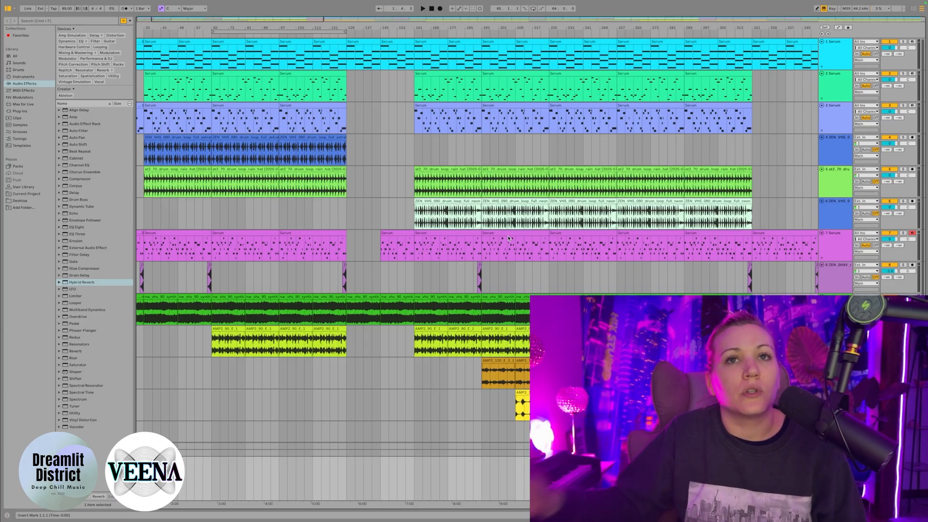
- Examine the whole arrangement from the opening at bar 1 to the end of the last clips
scroll(379, 344, left, 3)
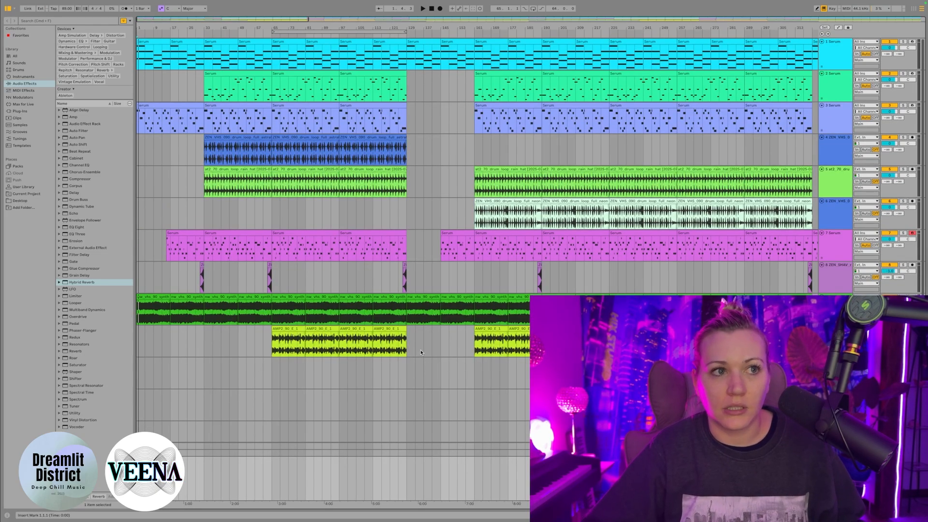
scroll(421, 353, right, 20)
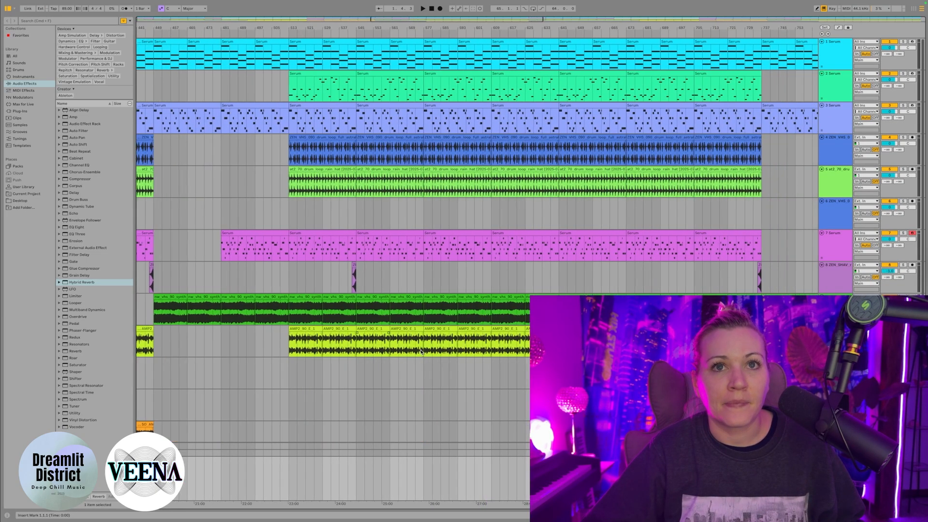
scroll(421, 353, right, 5)
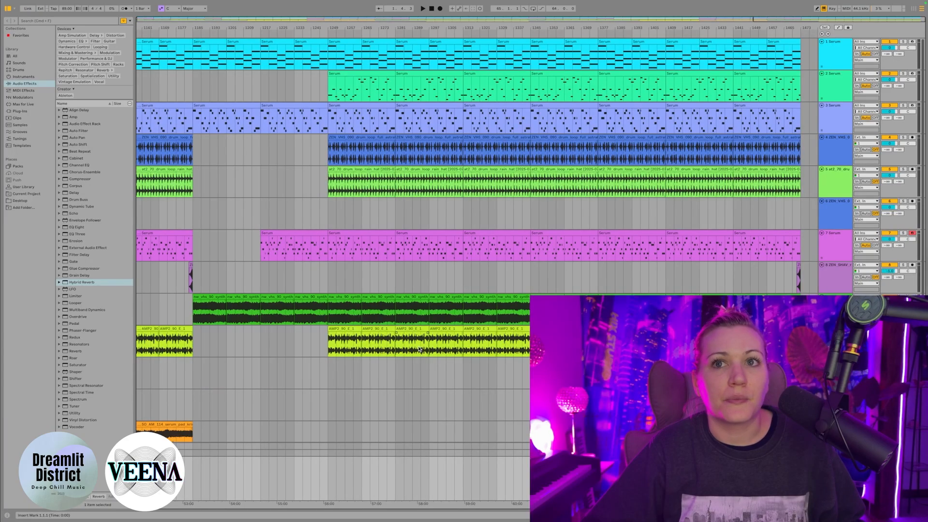
scroll(421, 352, left, 20)
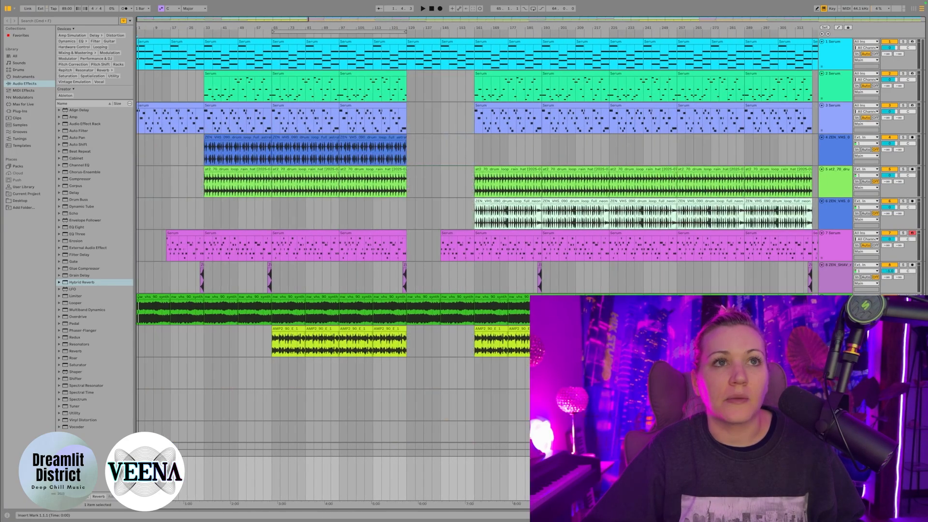
scroll(622, 264, right, 20)
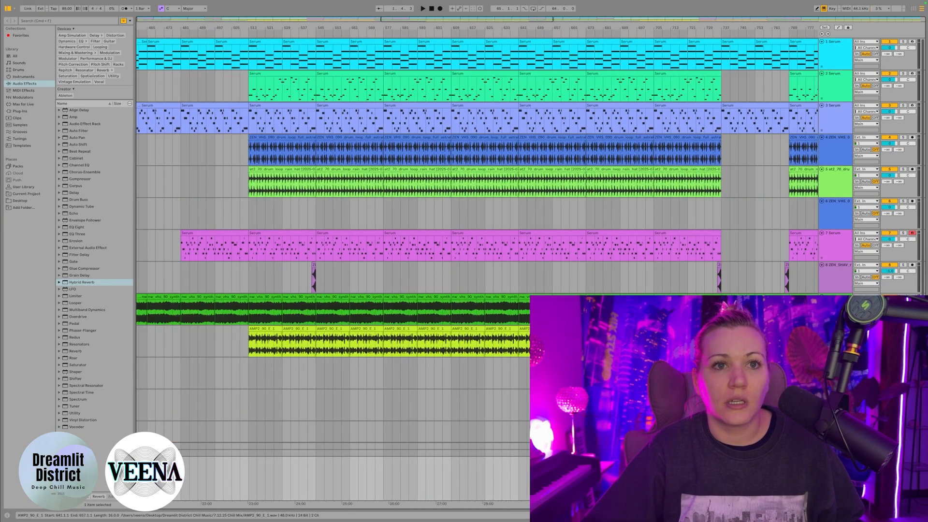
scroll(622, 265, right, 8)
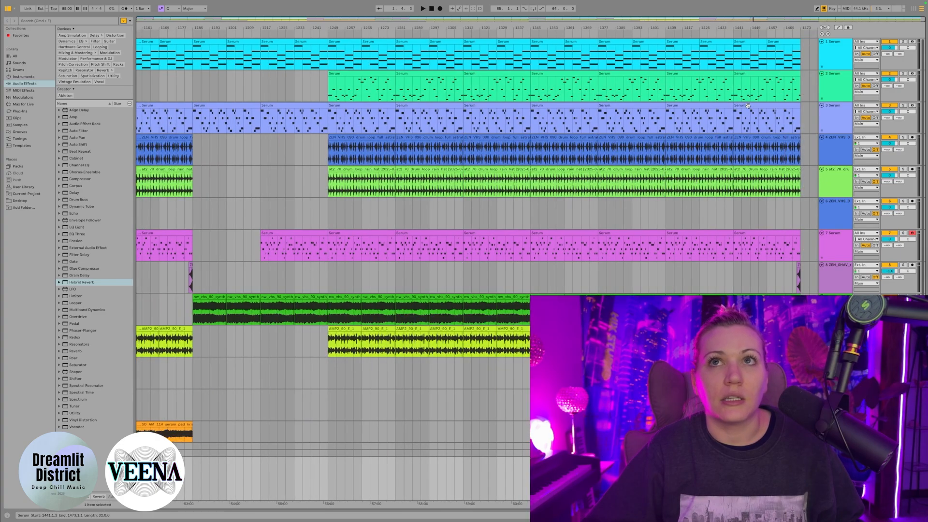
click(812, 54)
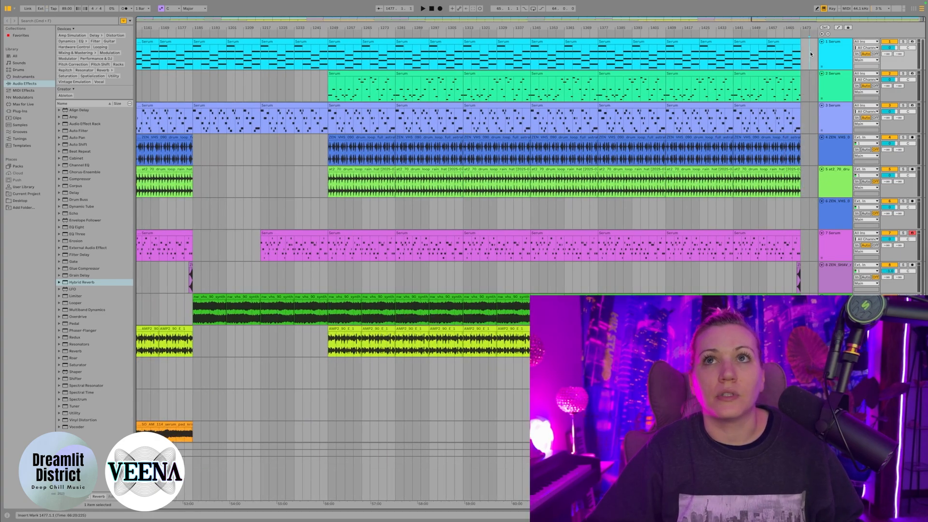
scroll(673, 135, left, 20)
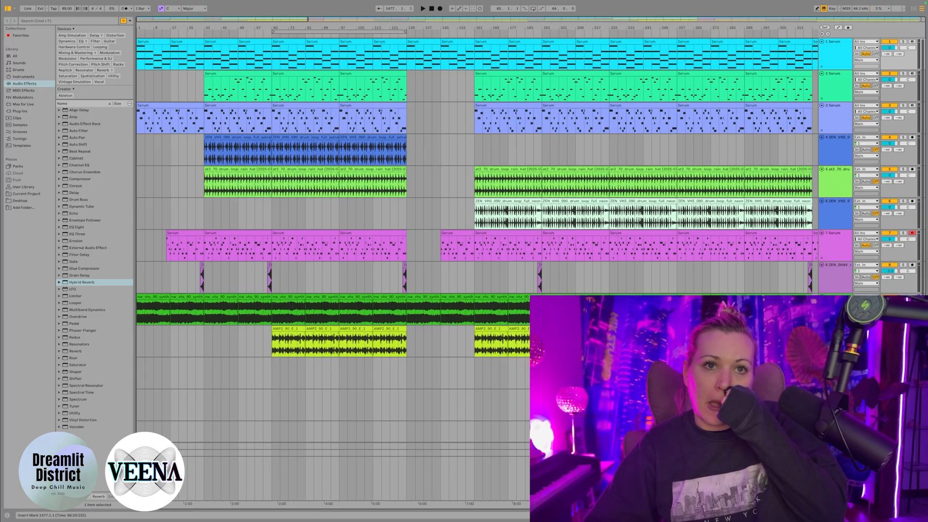
scroll(478, 165, right, 20)
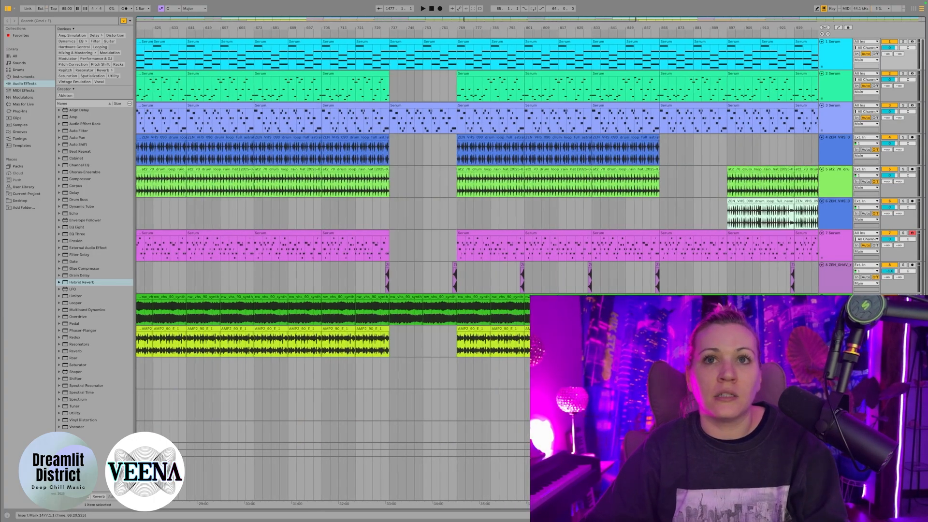
scroll(151, 71, left, 20)
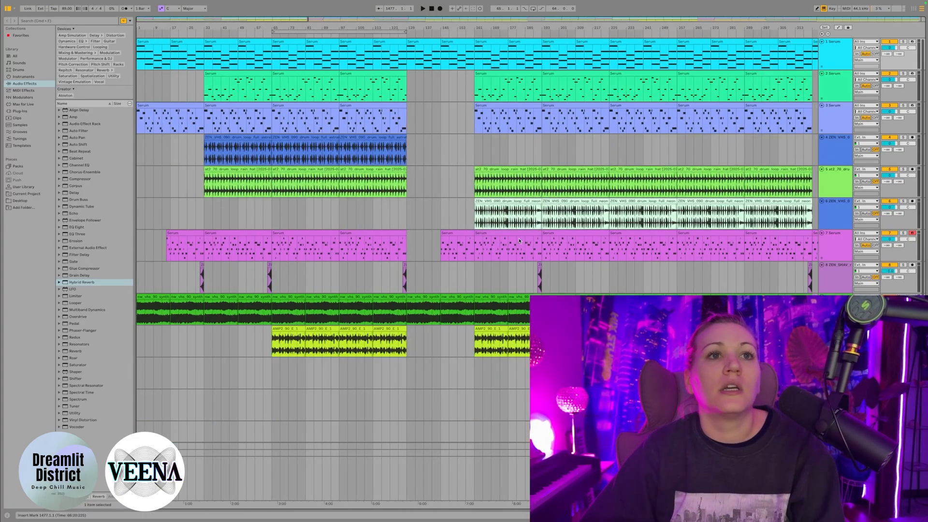
- Play the opening from bar 1, then check the layout of the song's final section
click(140, 61)
key(space)
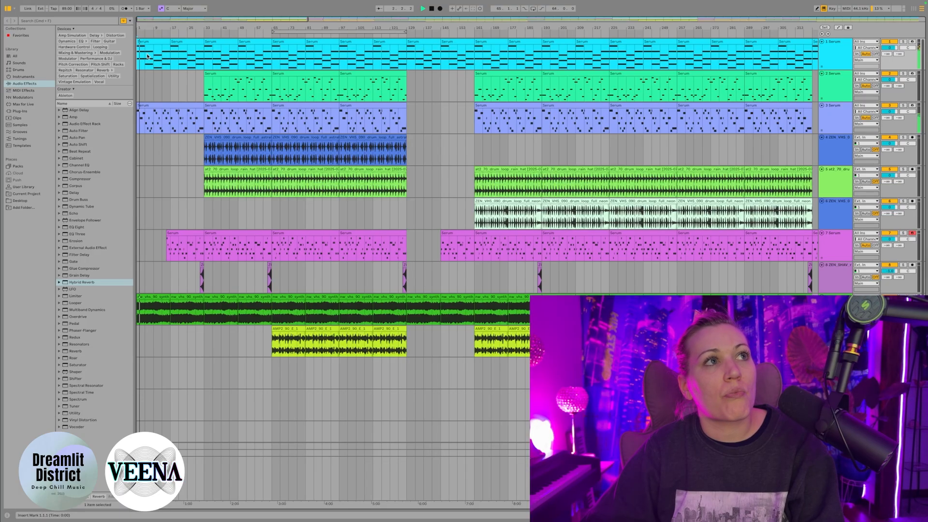
click(161, 43)
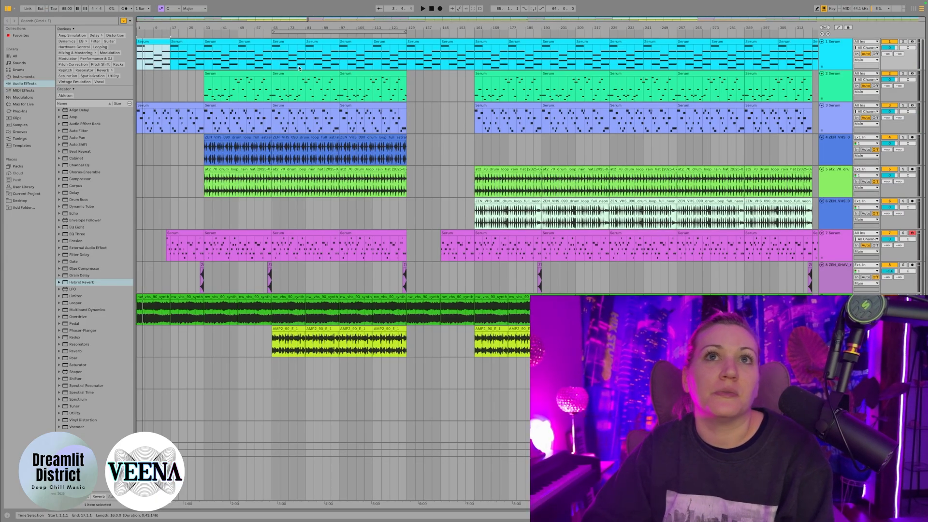
scroll(428, 89, right, 5)
scroll(428, 90, right, 20)
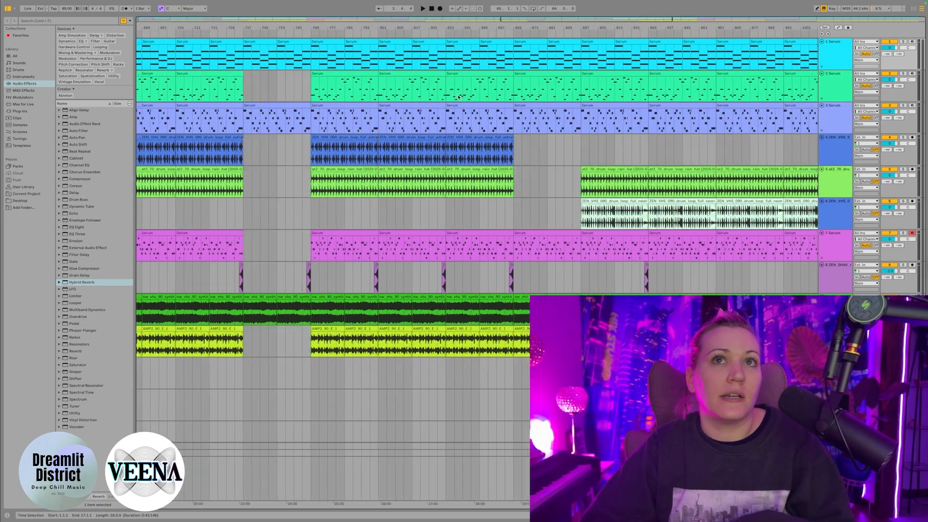
scroll(463, 97, right, 4)
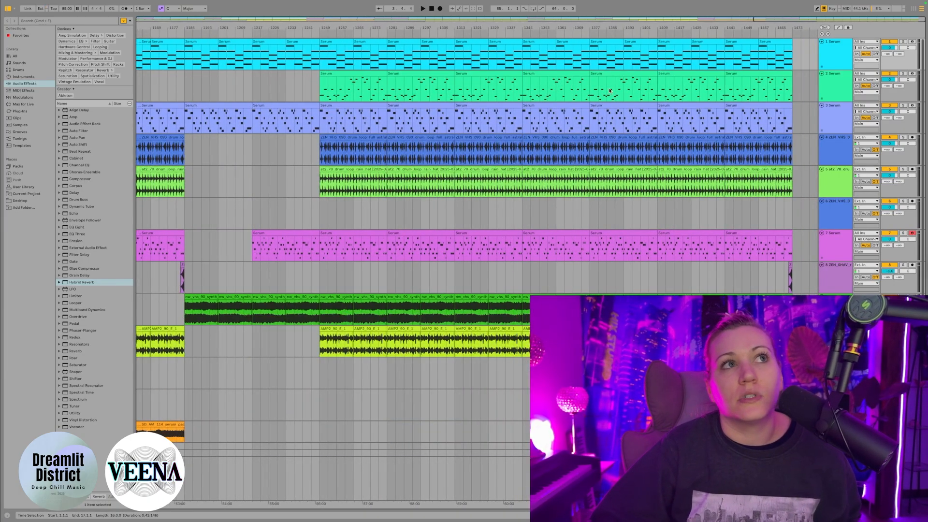
scroll(611, 90, left, 20)
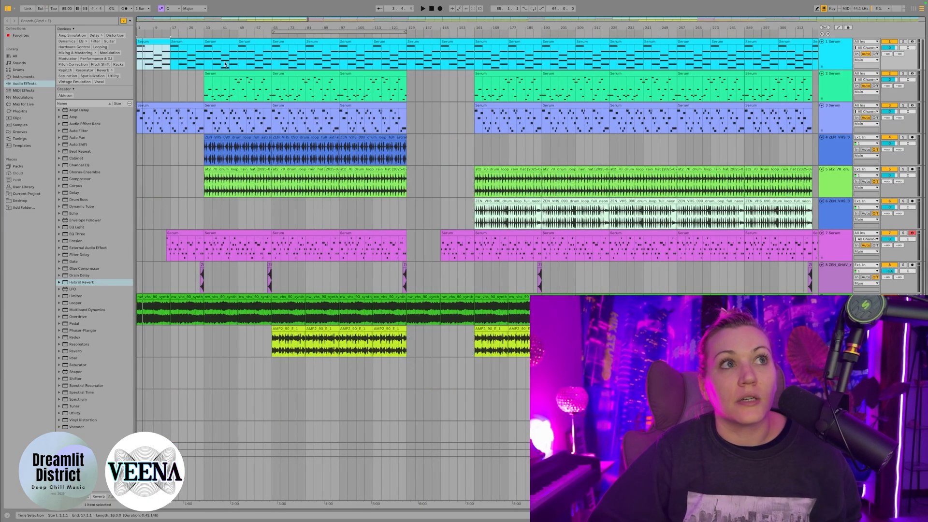
- Copy the first 32 bars of the 1 Serum track and place the copy after the song's end, starting at bar 1489
click(158, 51)
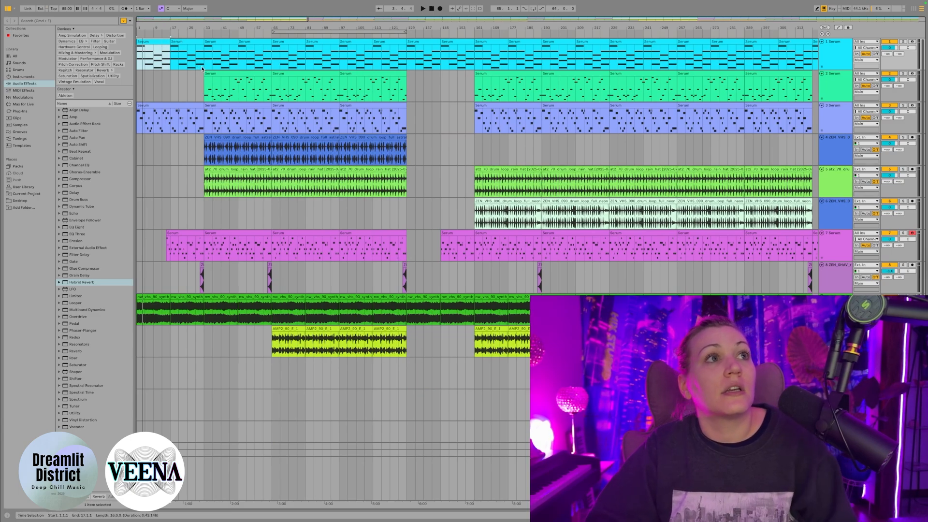
drag(139, 51, 203, 66)
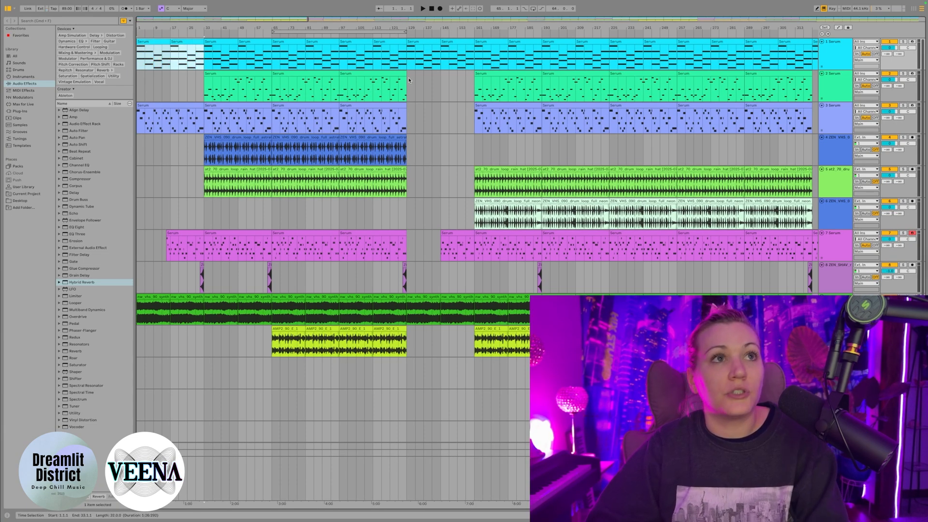
scroll(408, 78, right, 20)
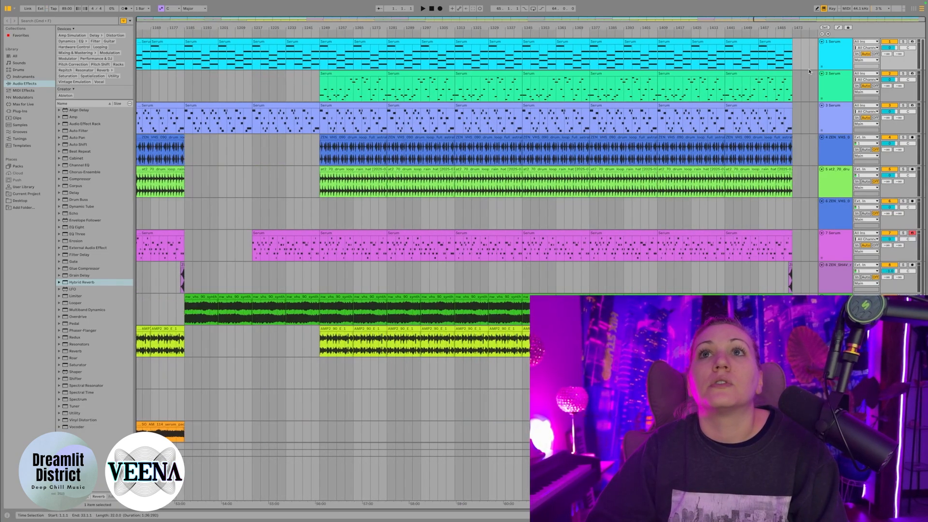
click(808, 61)
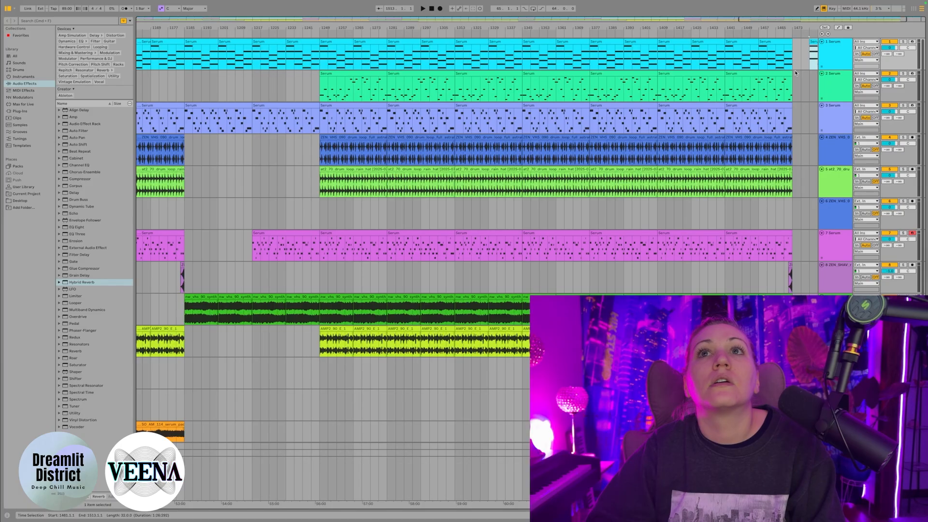
key(ctrl+v)
click(747, 41)
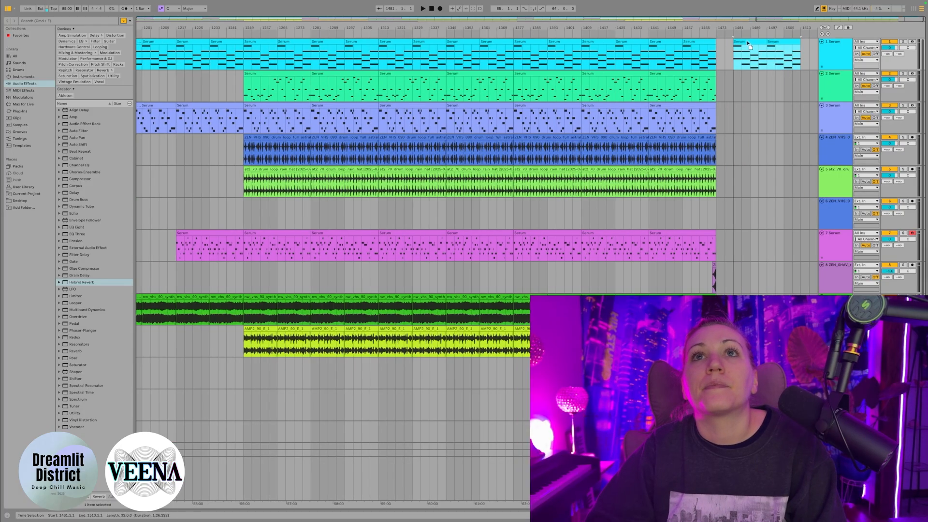
drag(746, 42, 768, 57)
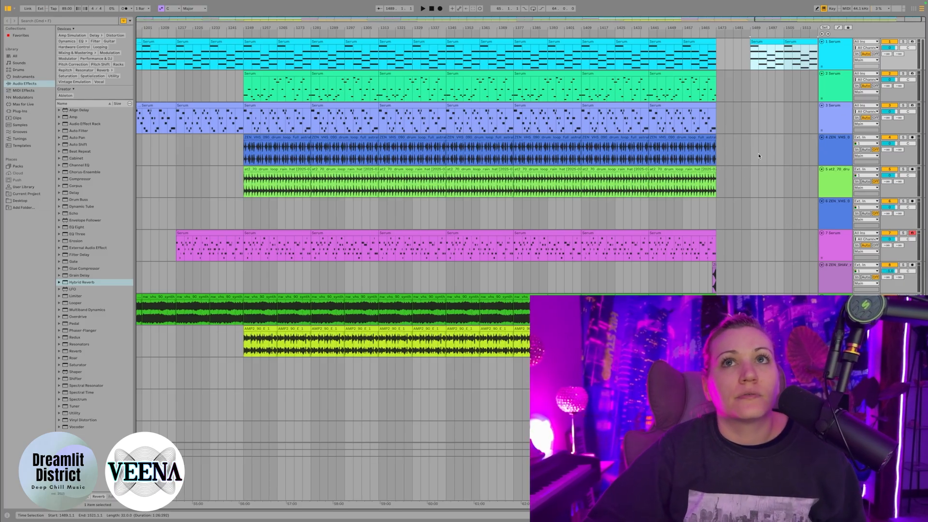
- Play the opening from bar 1 and briefly solo the 3 Serum track to identify its part
scroll(678, 161, left, 15)
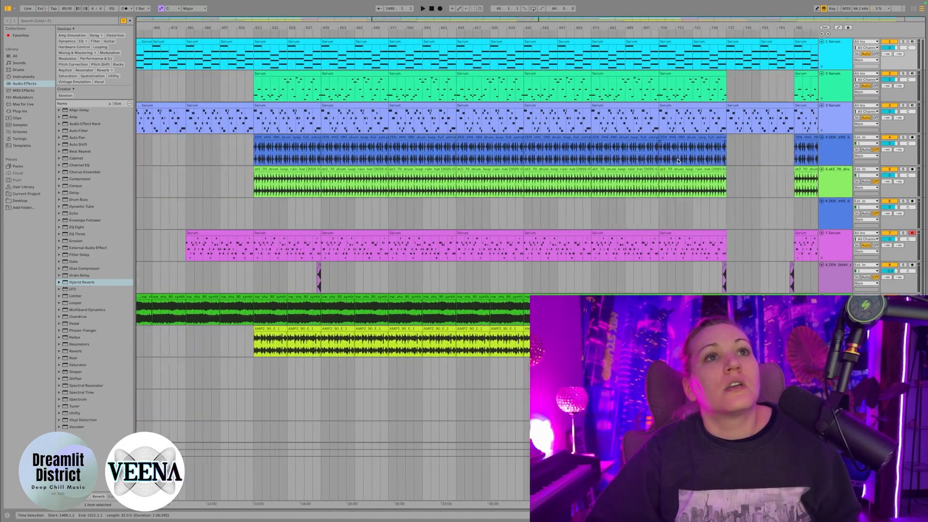
scroll(678, 161, left, 10)
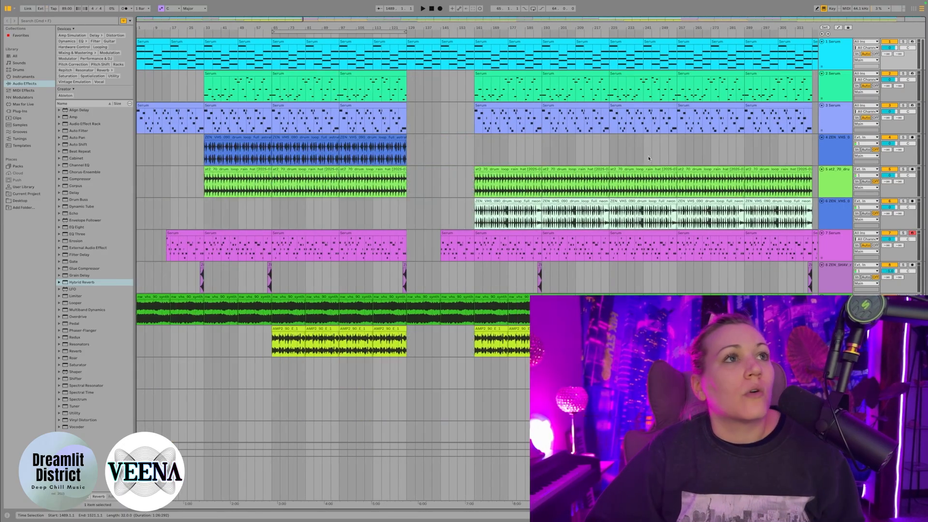
click(139, 119)
key(space)
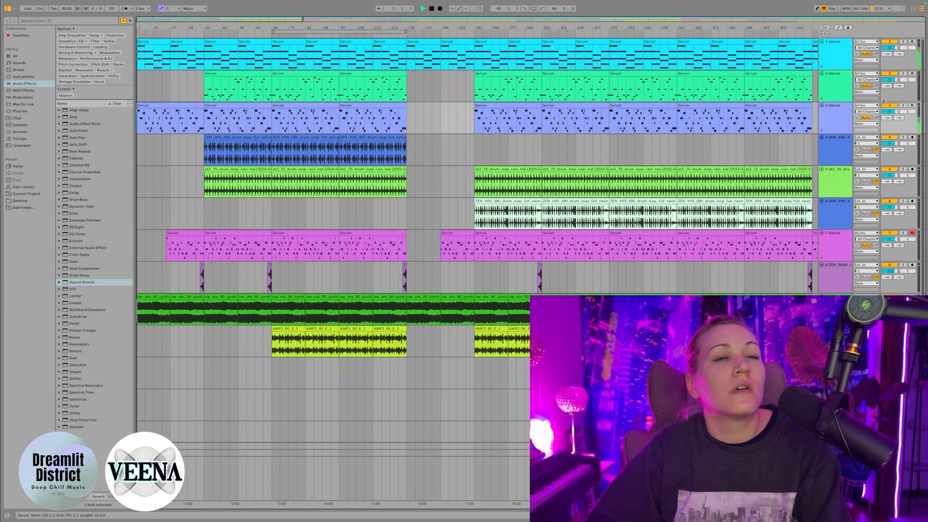
click(903, 105)
click(903, 106)
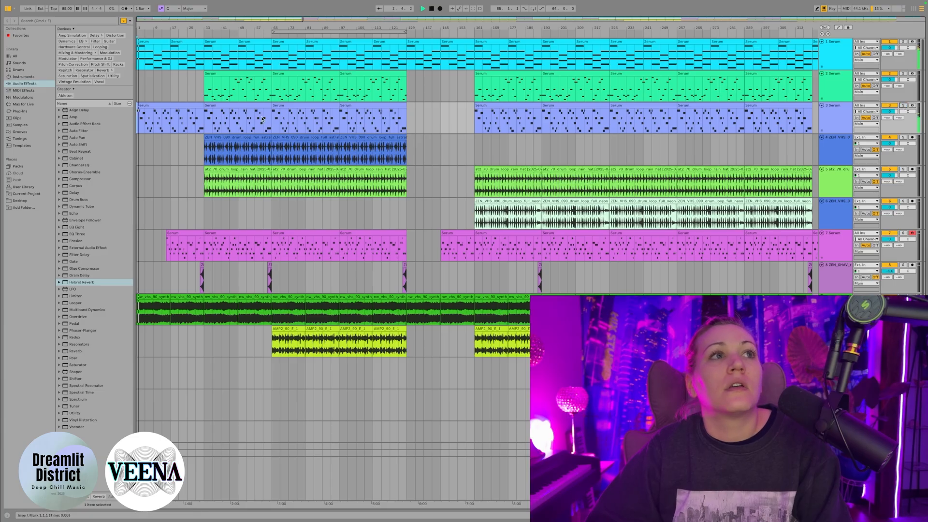
- Copy the first 32 bars of the 3 Serum track and paste them at bar 1489
drag(138, 119, 194, 121)
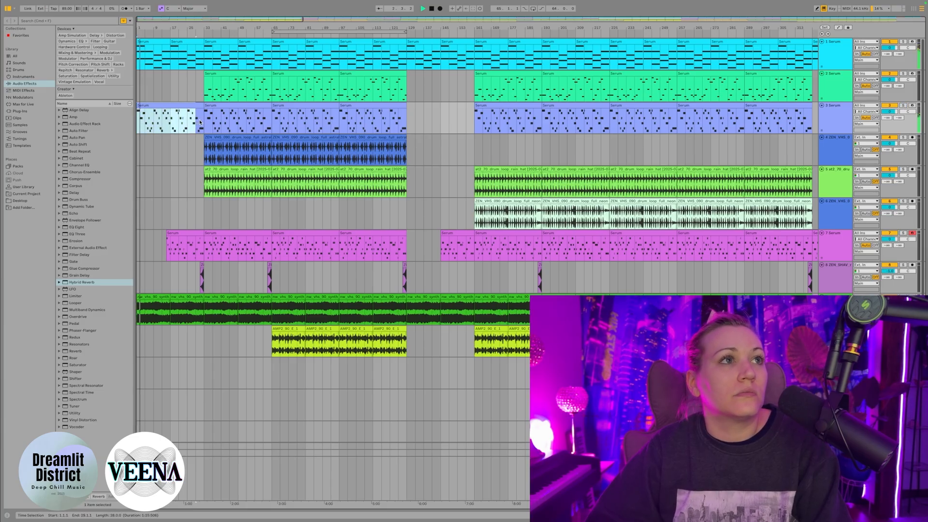
scroll(285, 121, right, 20)
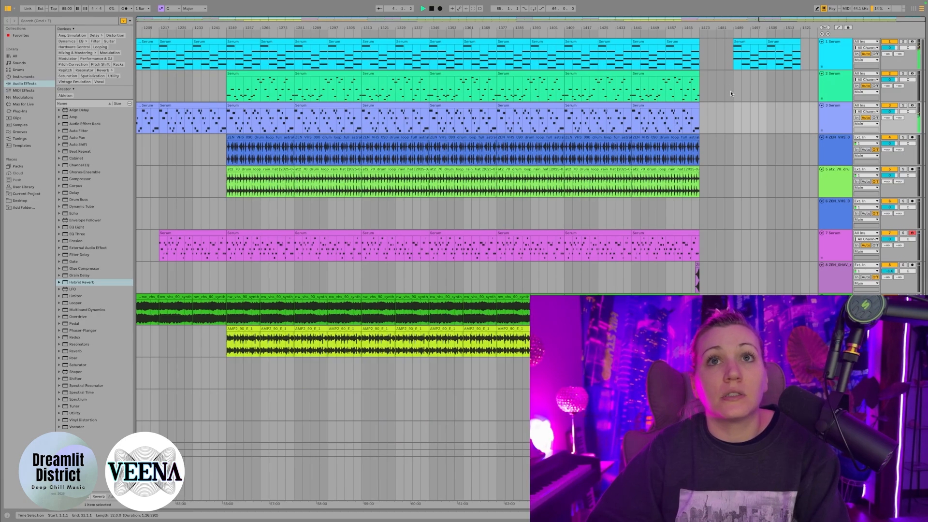
click(733, 118)
key(ctrl+v)
- Copy the first 16-bar synth strings loop clip to bar 1489 and play back the section from there
scroll(249, 146, left, 20)
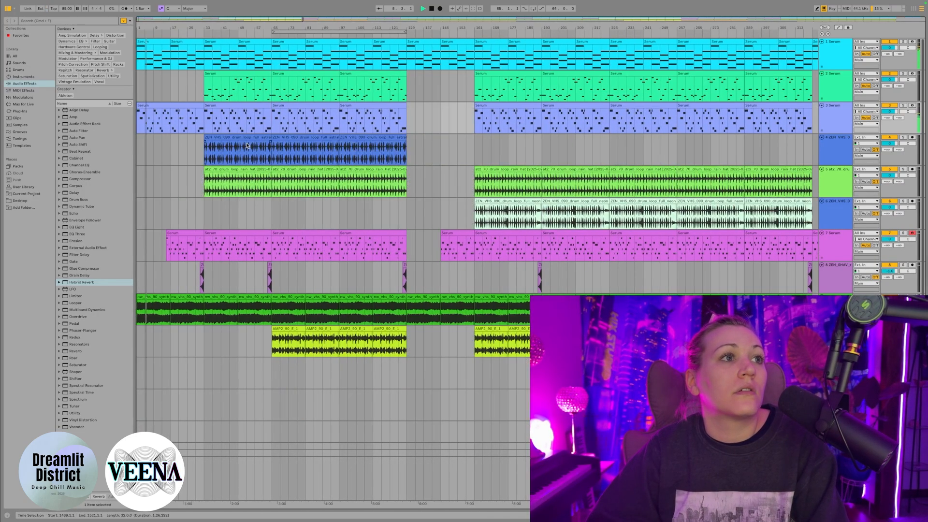
click(150, 303)
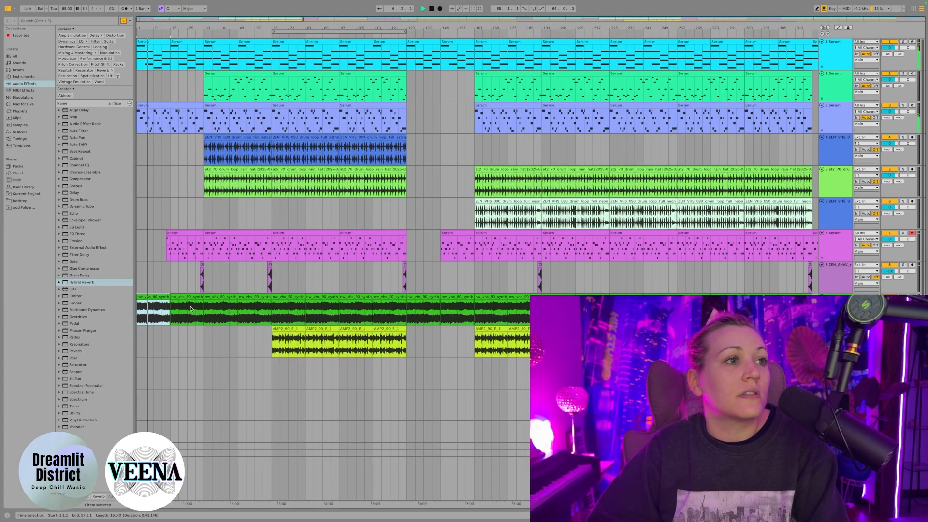
scroll(202, 304, right, 20)
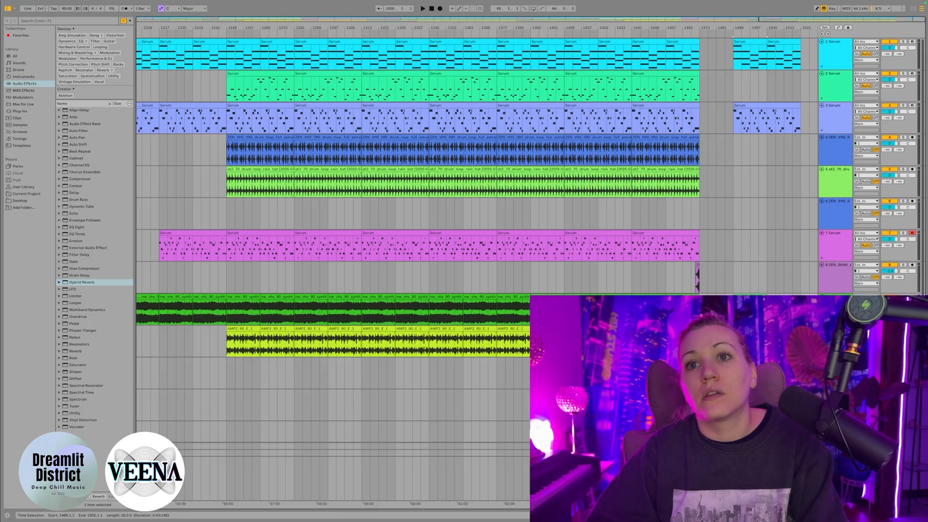
click(734, 55)
key(space)
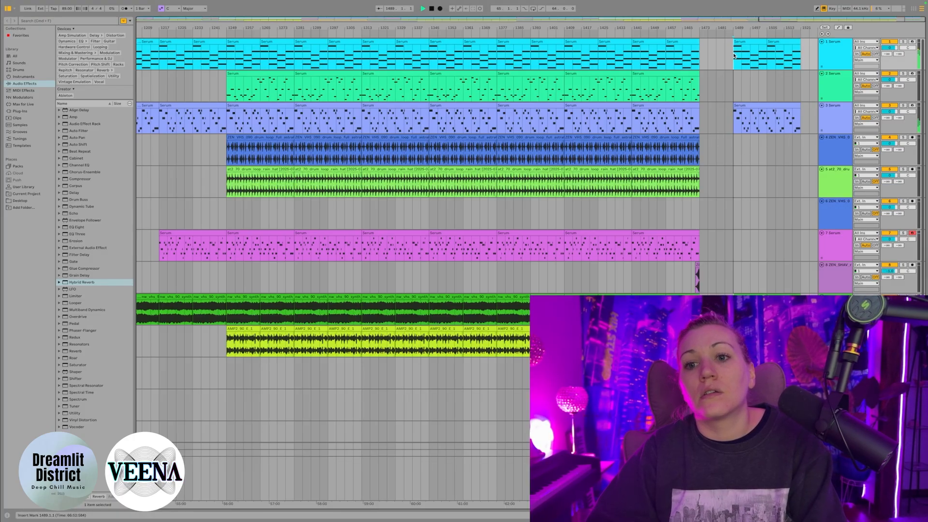
- Delete bars 1505 to 1521 across the tracks and play the remaining section from bar 1489
drag(745, 26, 718, 86)
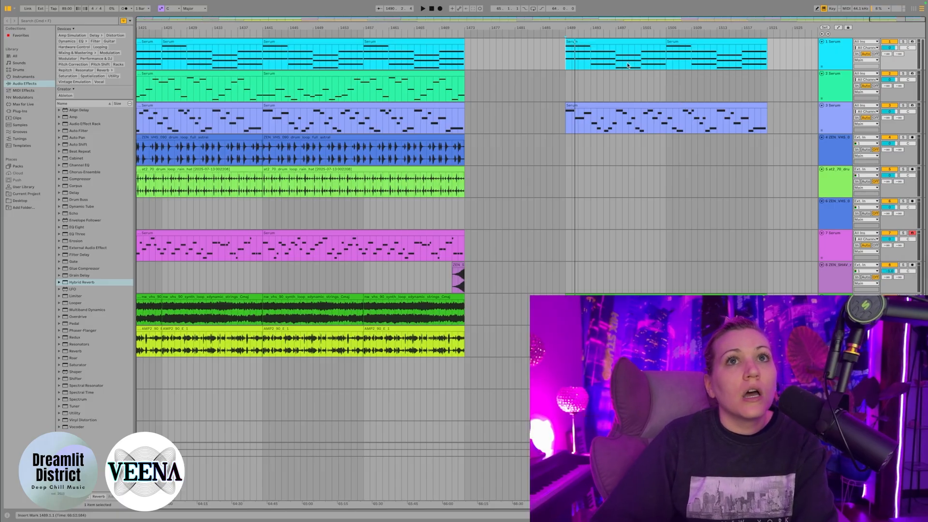
drag(666, 59, 764, 286)
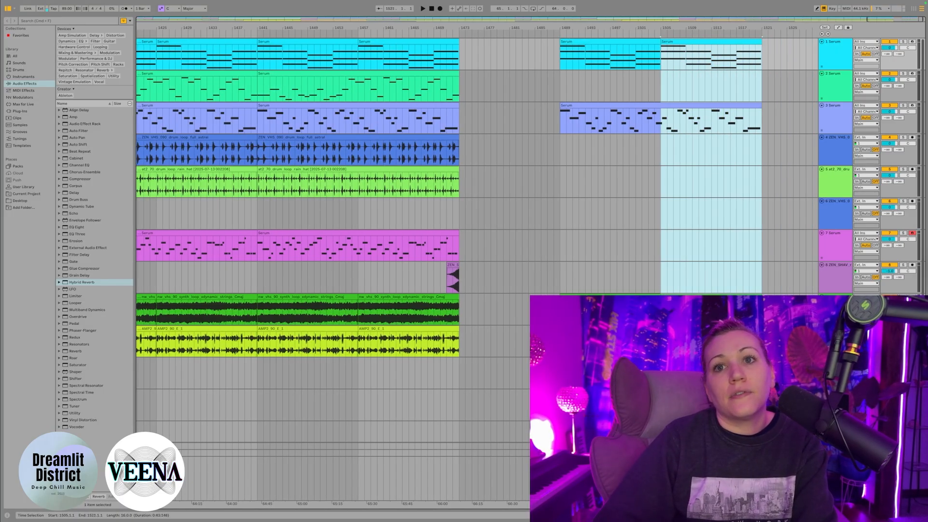
key(Delete)
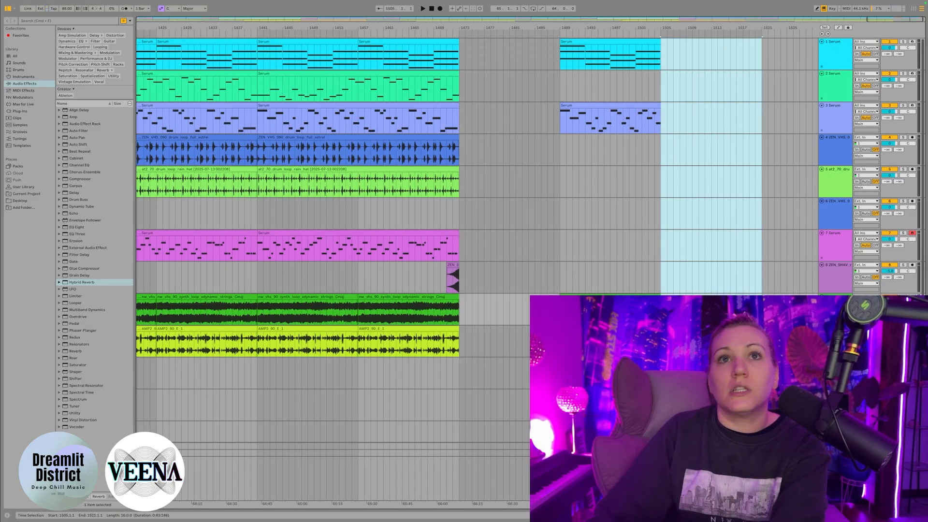
click(561, 62)
key(space)
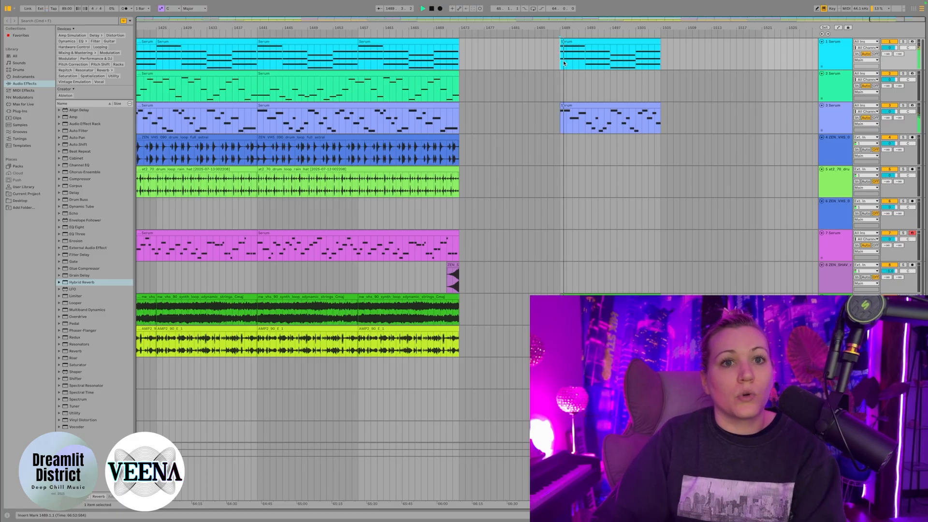
- Copy the two-bar riser clip at bar 1087 and place the copy on the same track at bars 1503 to 1505
key(space)
key(space)
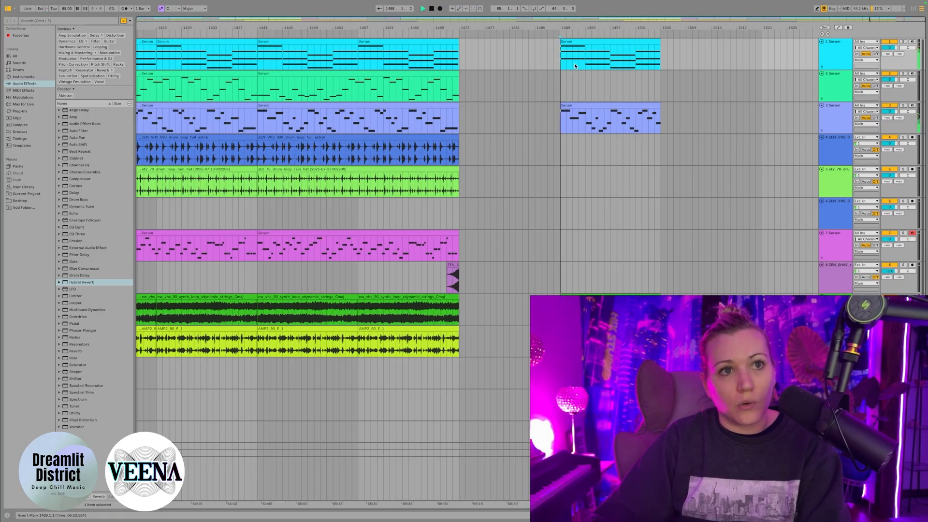
scroll(560, 213, left, 20)
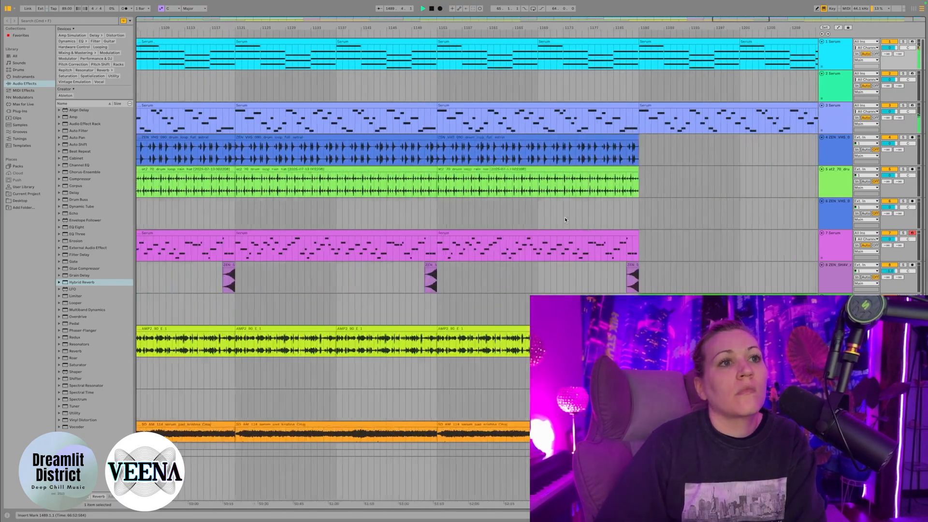
click(267, 280)
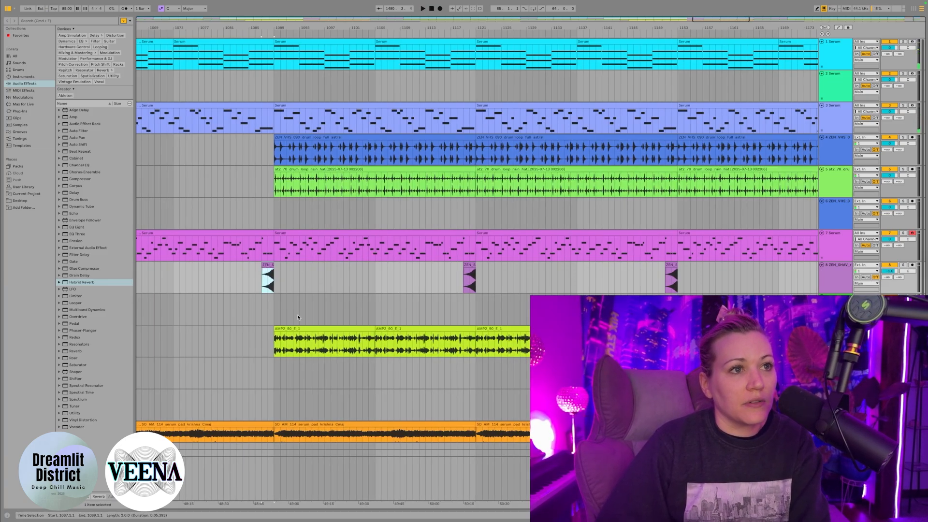
scroll(463, 279, right, 20)
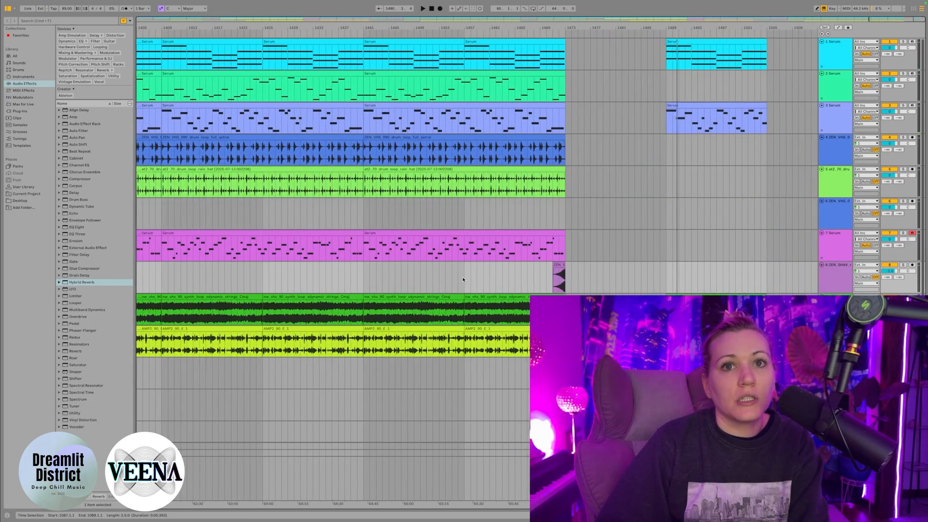
click(766, 280)
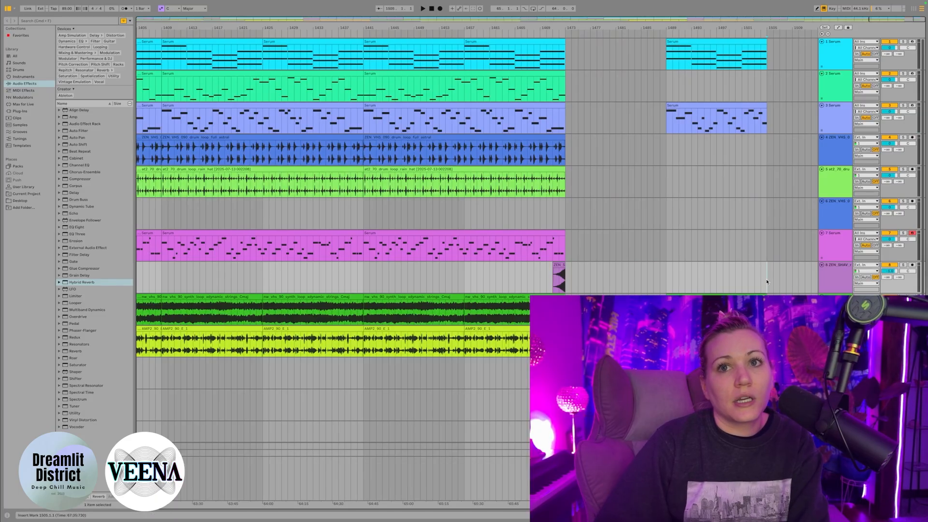
key(ctrl+v)
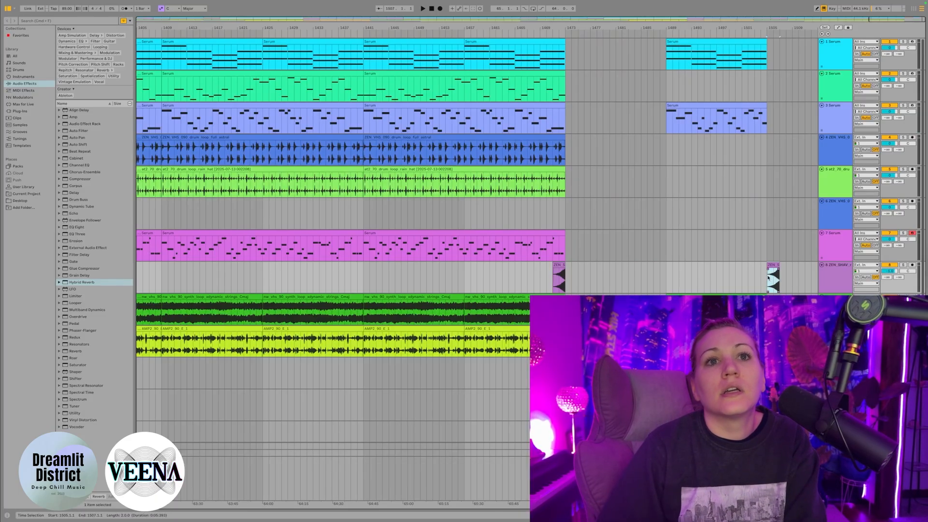
drag(772, 266, 760, 267)
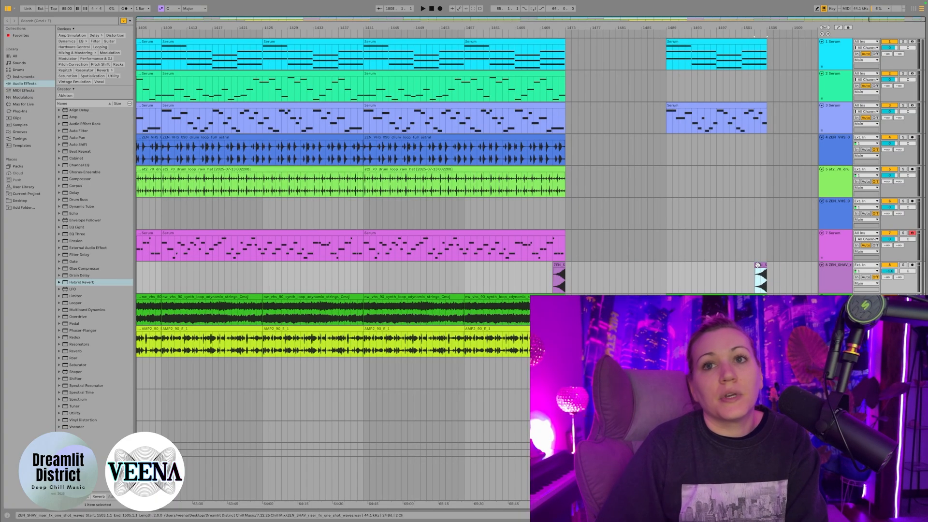
- Play the opening from bar 33, where the drums and second Serum part enter
scroll(448, 239, left, 20)
scroll(447, 238, left, 20)
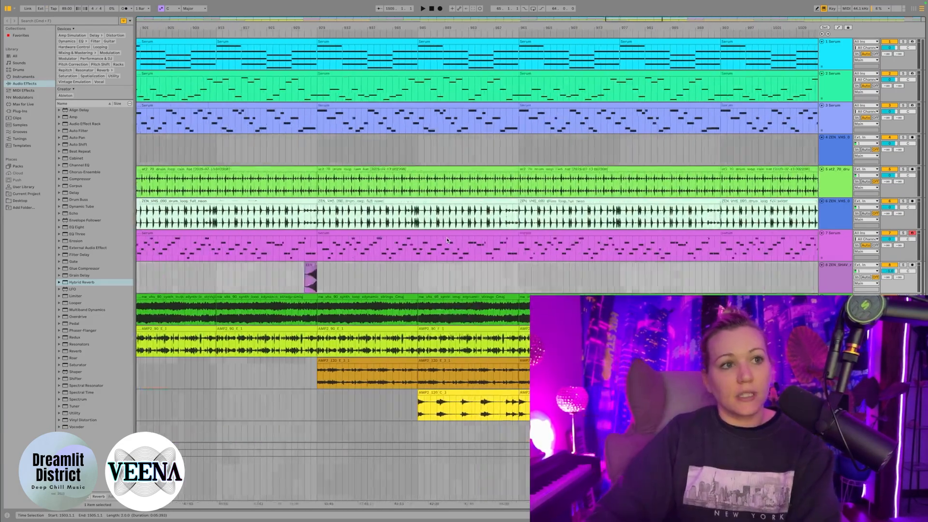
scroll(445, 241, left, 20)
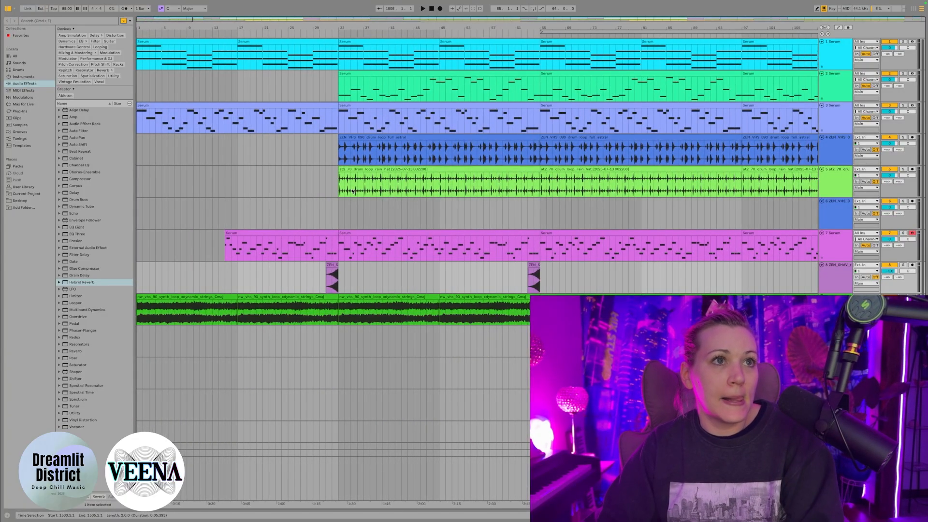
click(337, 80)
key(space)
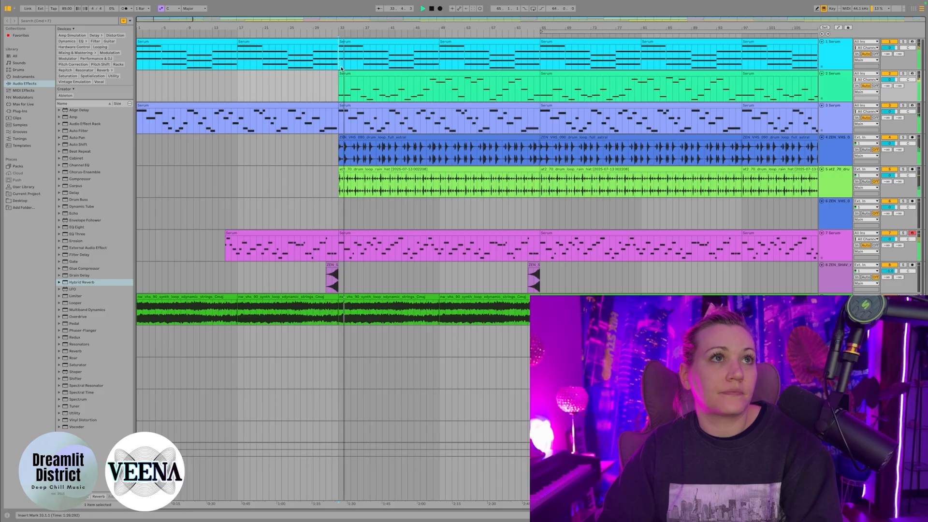
- Copy bars 33 to 49 across the tracks down to the synth strings loop and paste them at bar 1505
drag(342, 65, 438, 316)
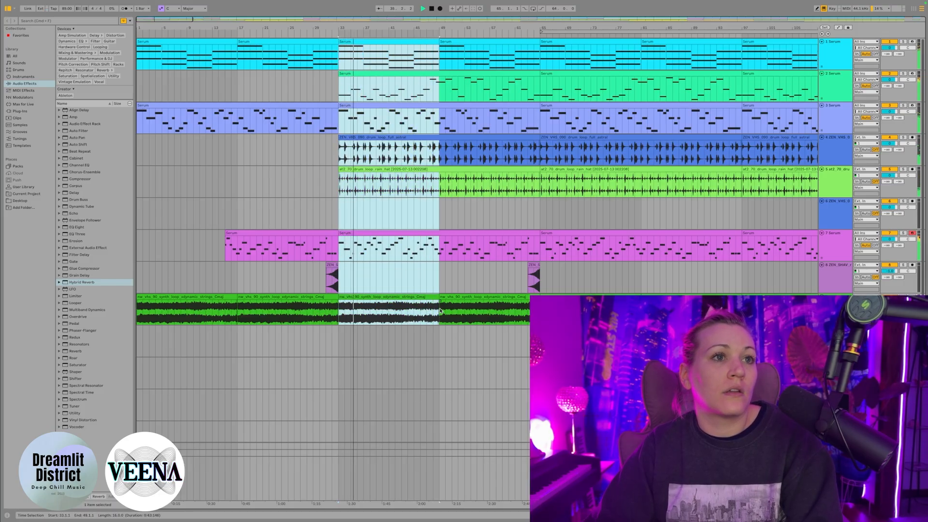
key(space)
scroll(457, 265, right, 1)
scroll(458, 265, right, 20)
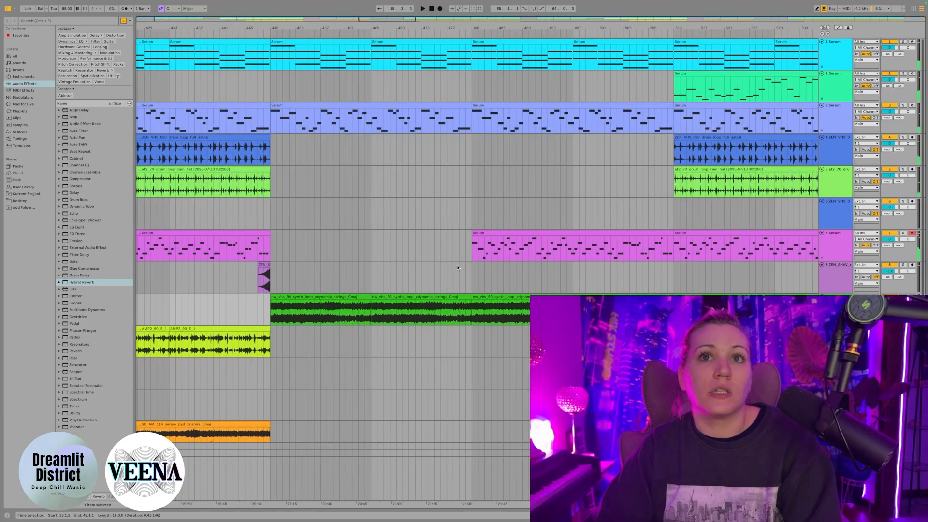
scroll(621, 167, right, 20)
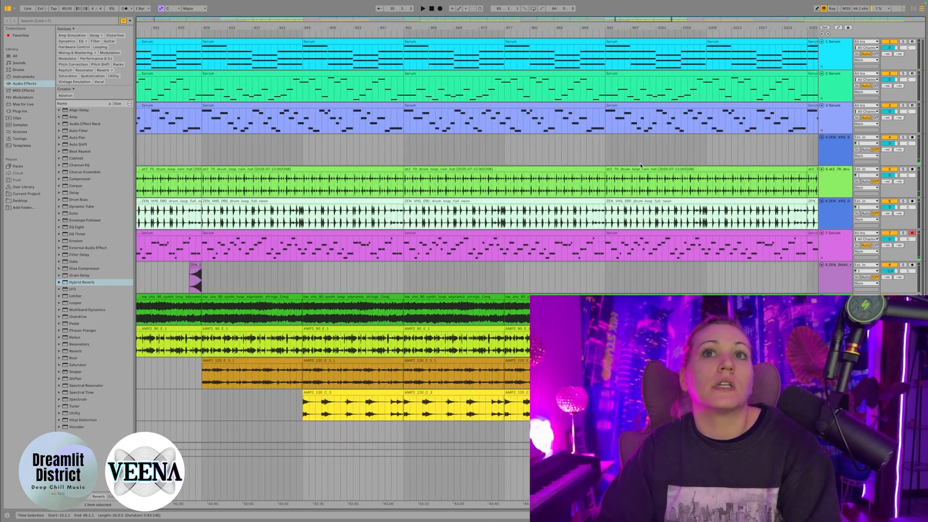
scroll(648, 165, right, 6)
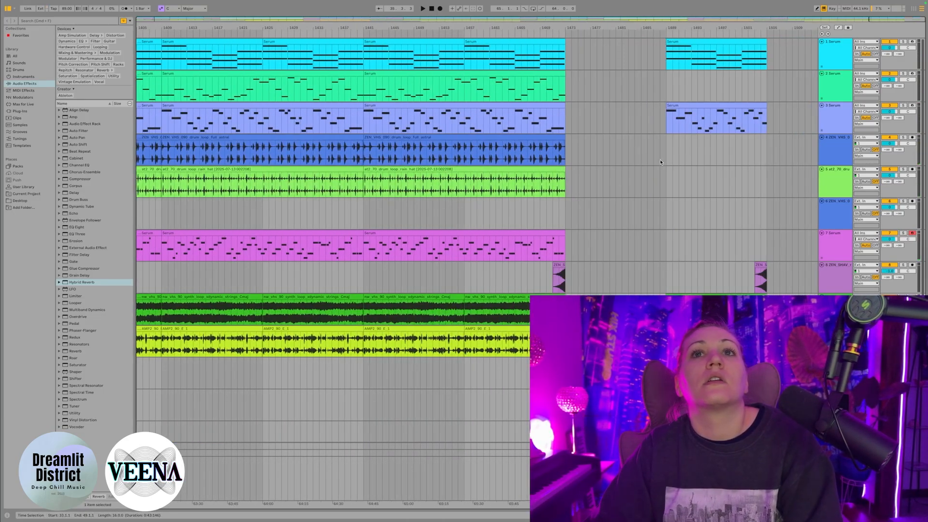
click(767, 61)
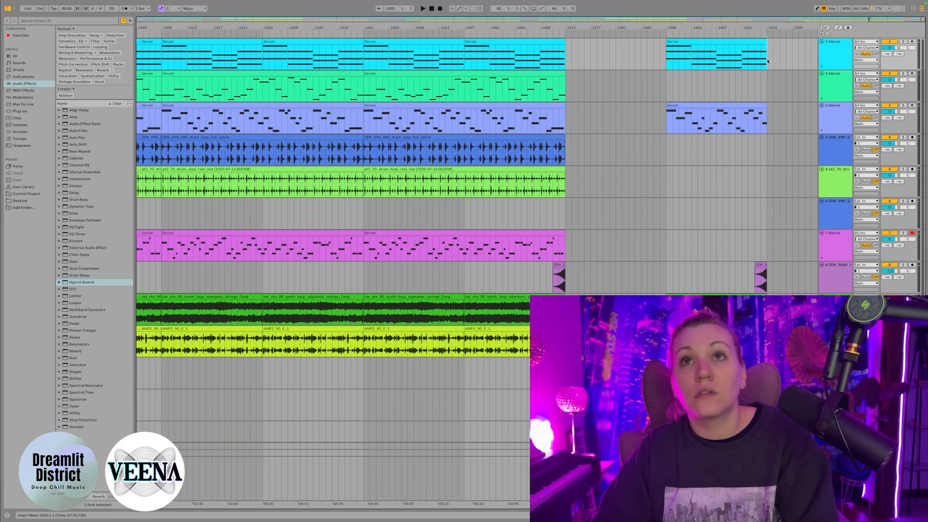
key(super+v)
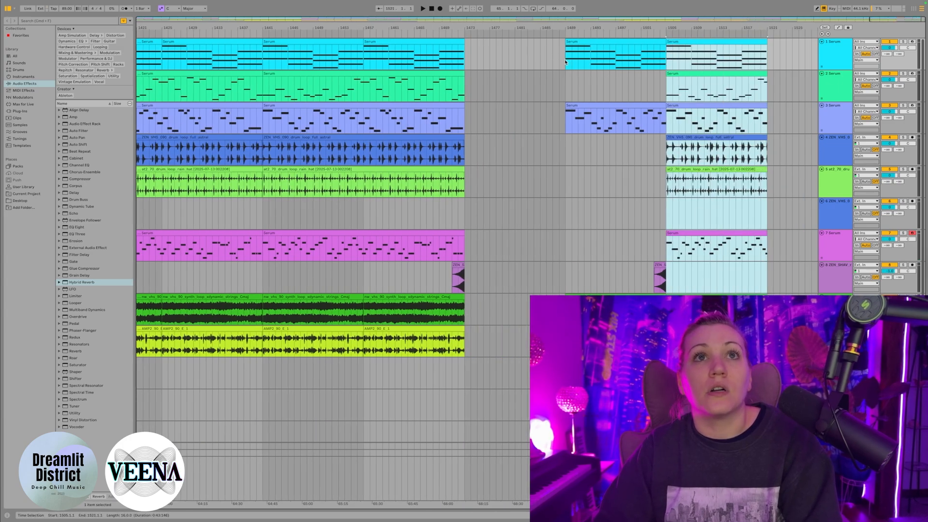
- Play from bar 1489, shift the riser clip to bar 1505, and delete bars 1497 to 1505 across the tracks
click(567, 61)
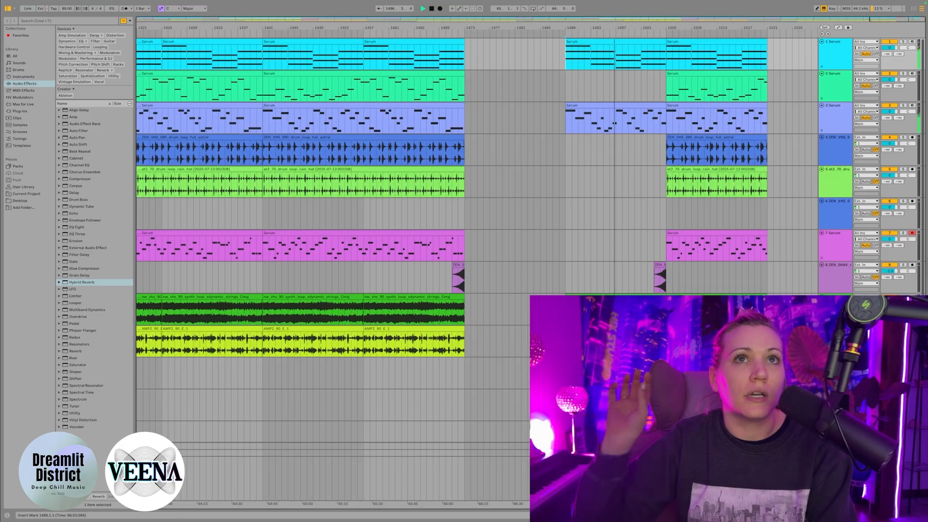
click(619, 63)
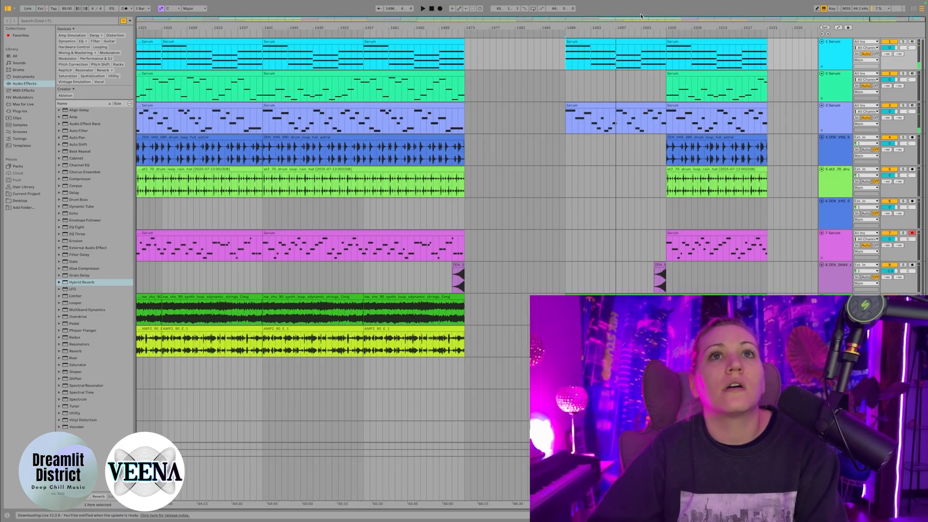
drag(619, 63, 673, 265)
drag(616, 55, 666, 285)
key(Delete)
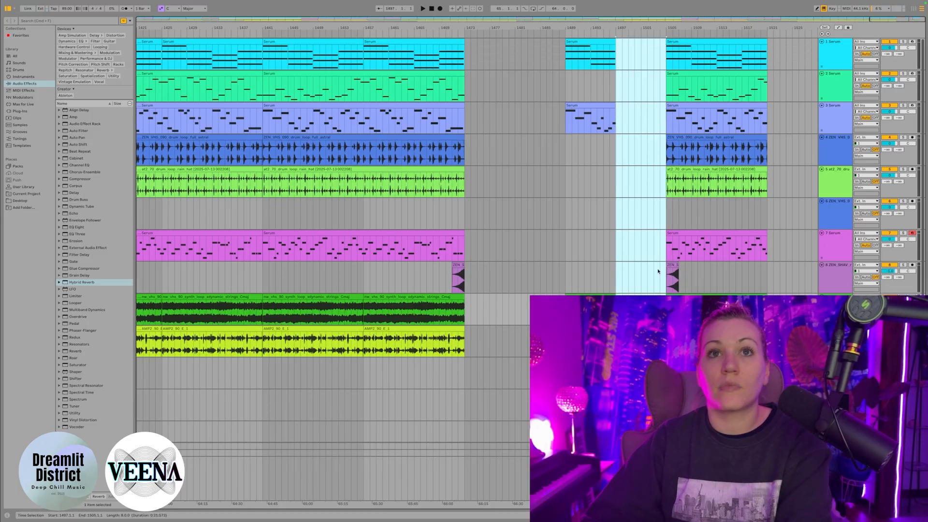
- Move the 16-bar section at bar 1505 across the tracks back to bar 1497 to close the gap
drag(667, 53, 761, 284)
click(667, 62)
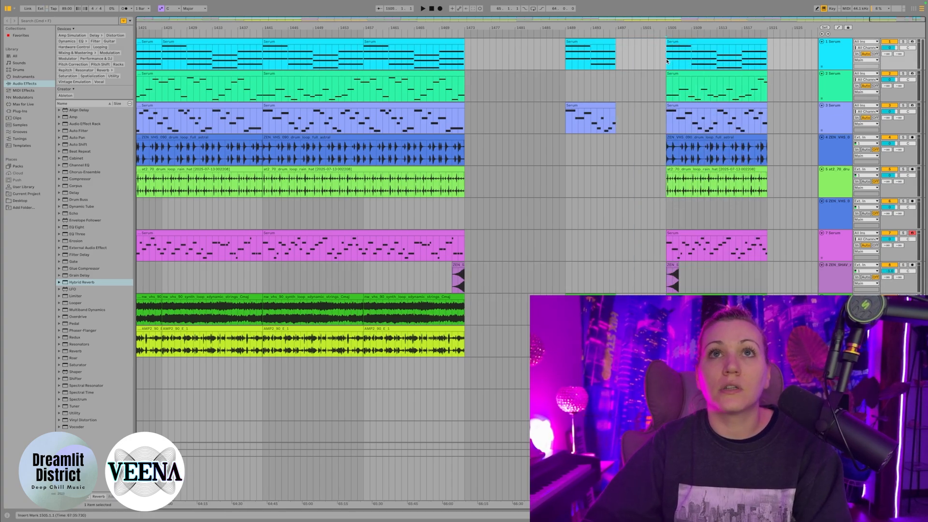
drag(665, 59, 759, 280)
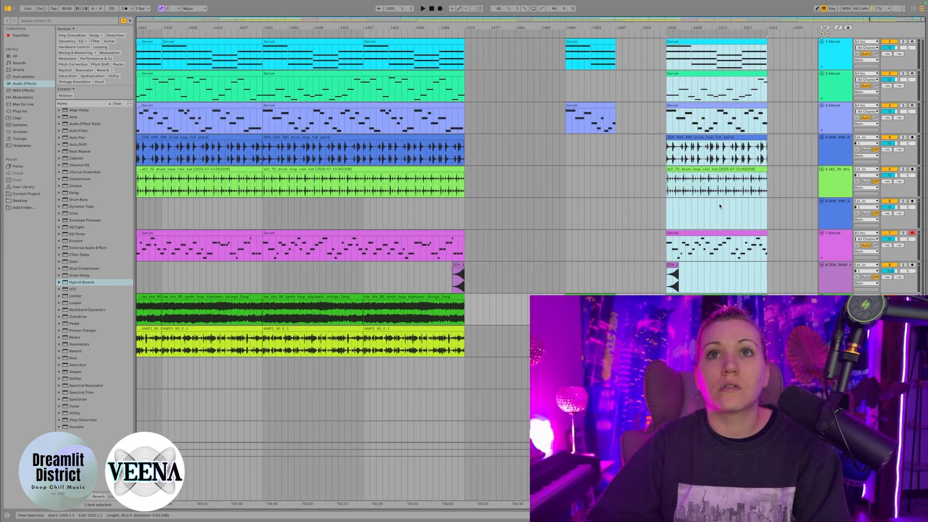
drag(681, 42, 632, 49)
- Play from bar 1489 and move the riser clip to bars 1495 to 1497, just before the drums enter
click(568, 57)
key(space)
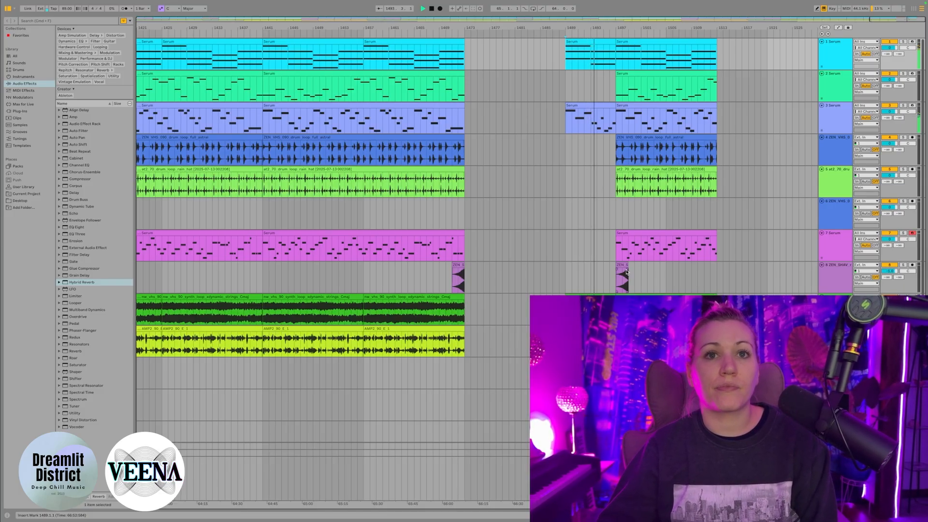
drag(626, 271, 613, 270)
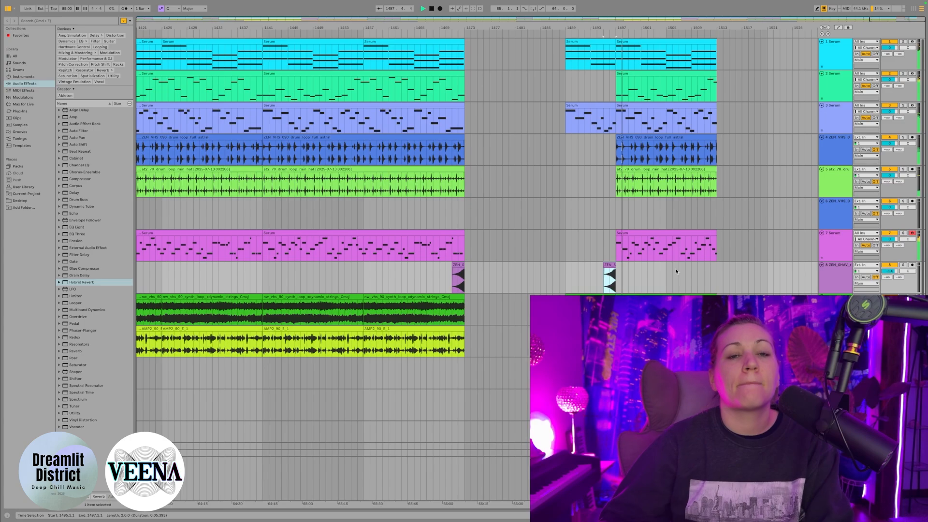
- Play the section after bar 1497, and paste a copy of the riser clip at bars 1511 to 1513
scroll(531, 213, left, 10)
scroll(520, 209, right, 9)
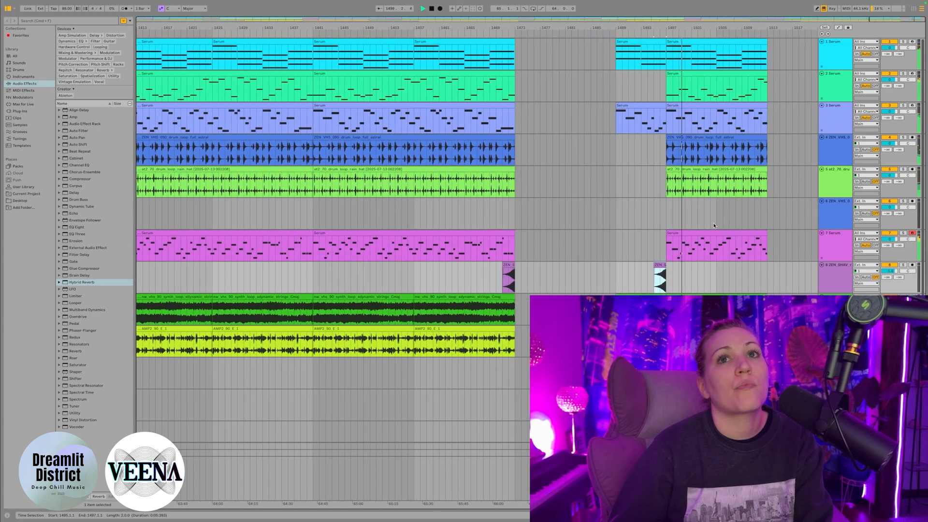
drag(682, 29, 684, 80)
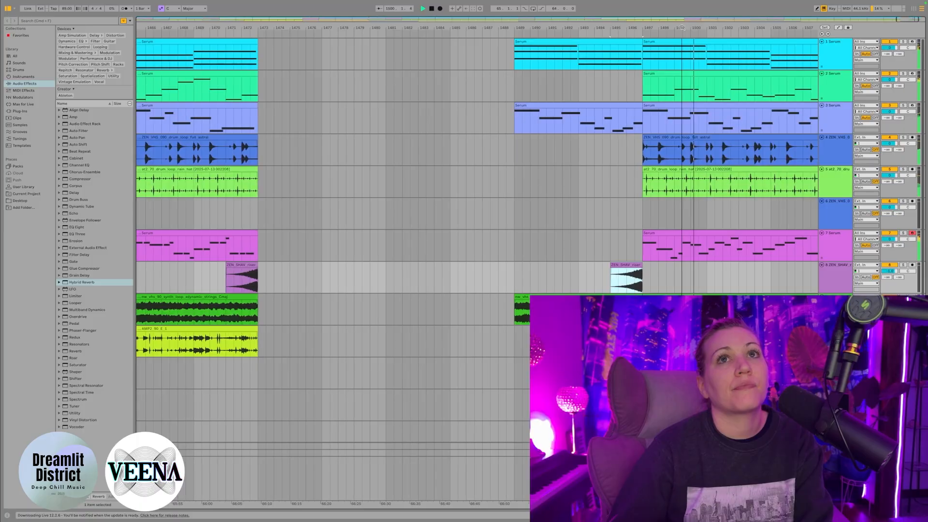
scroll(687, 83, right, 4)
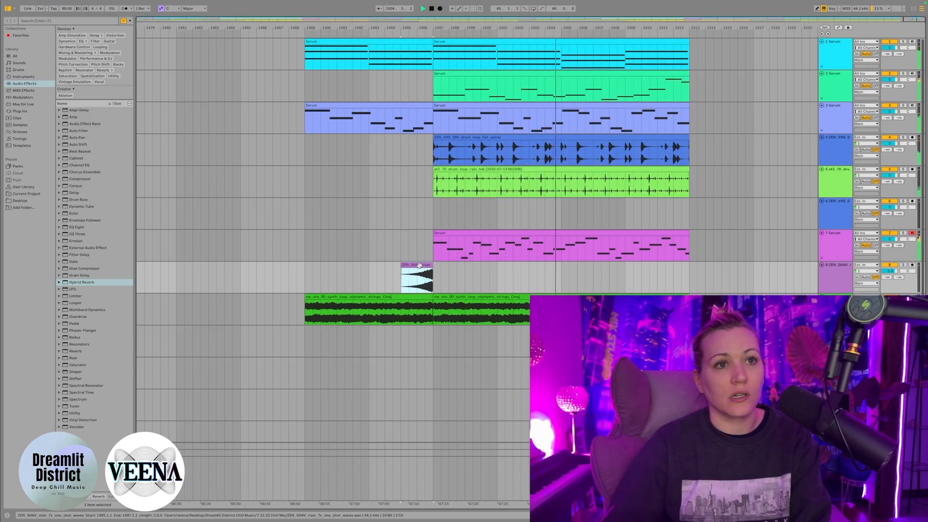
key(space)
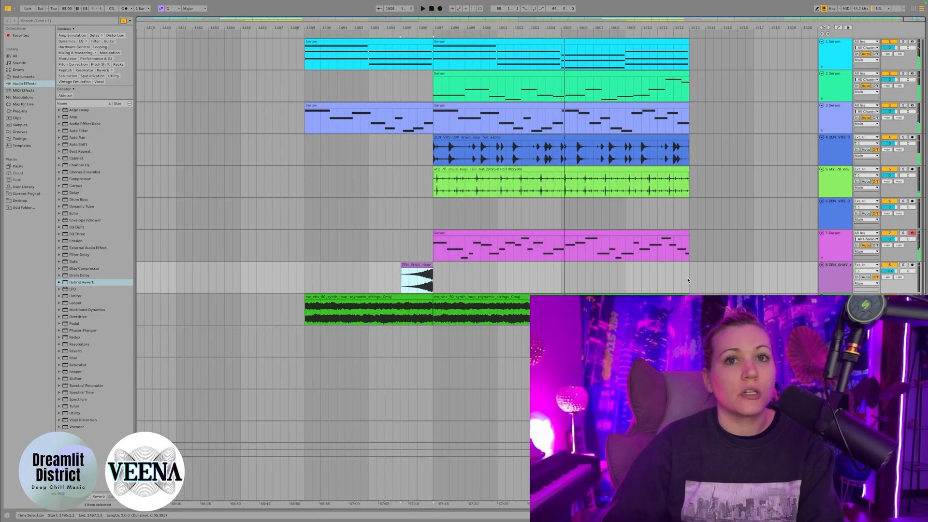
click(661, 276)
key(super+v)
- Return to the start of the arrangement and play the section from bar 65
scroll(616, 266, left, 7)
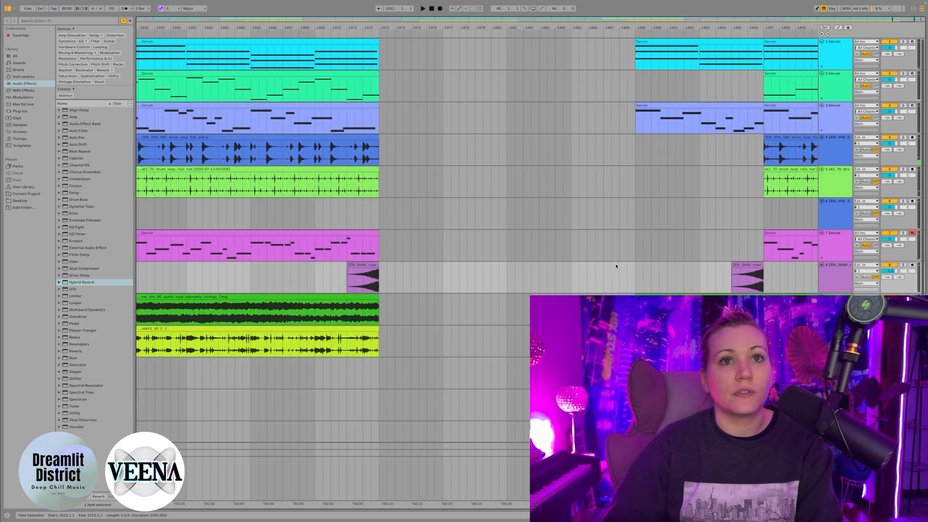
drag(463, 32, 549, 188)
scroll(549, 189, left, 20)
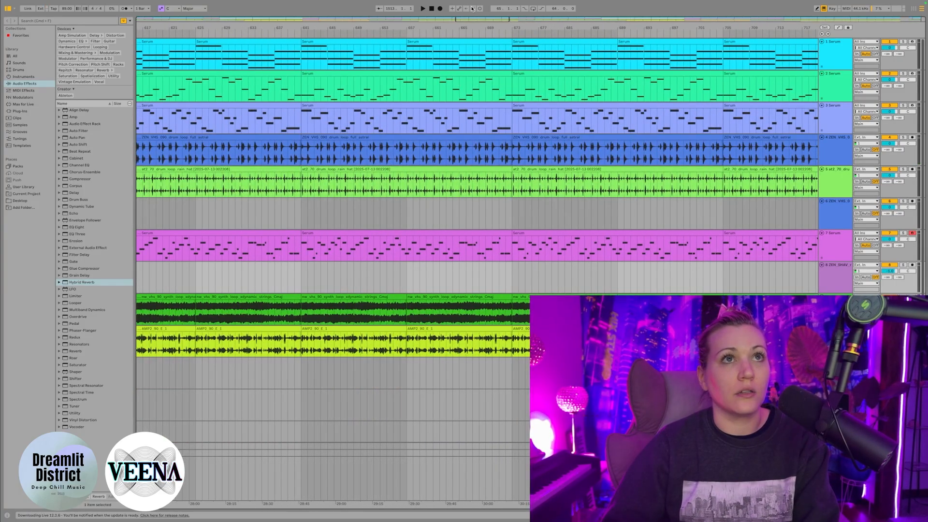
drag(474, 26, 438, 178)
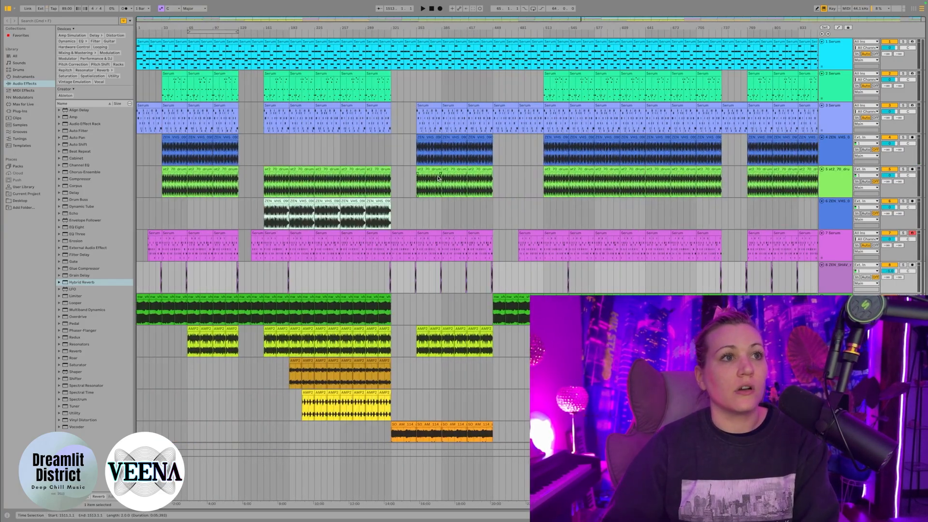
drag(265, 37, 263, 213)
scroll(269, 164, left, 10)
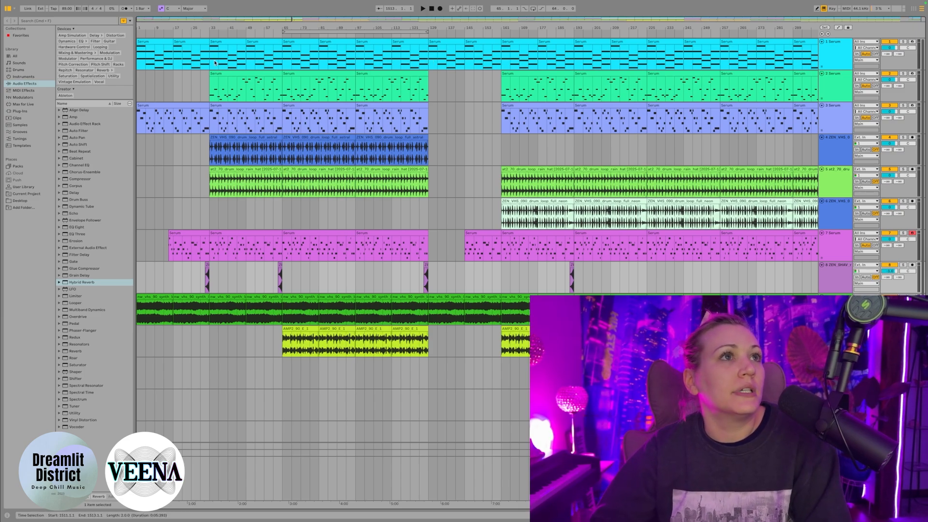
click(282, 57)
key(space)
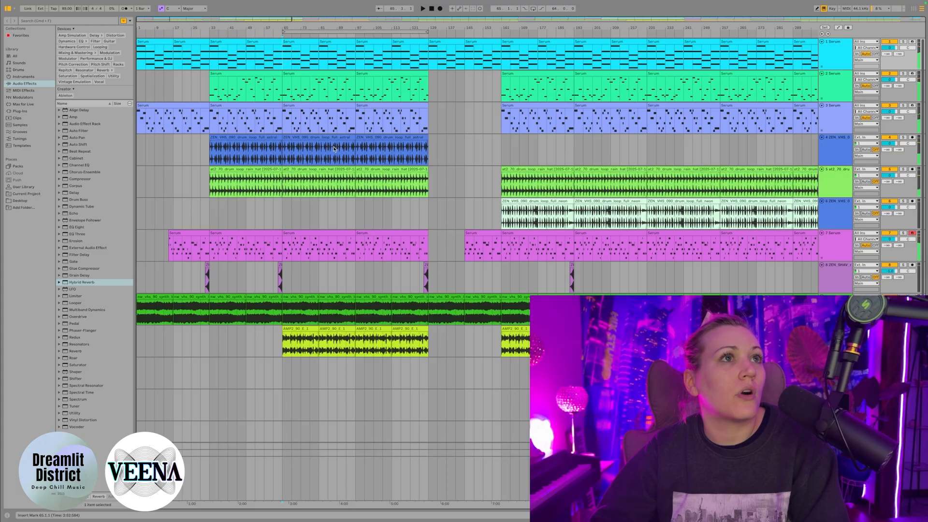
- Copy bars 65 to 81 across the tracks and paste them at the end of the arrangement, from bar 1513 to 1529
click(318, 356)
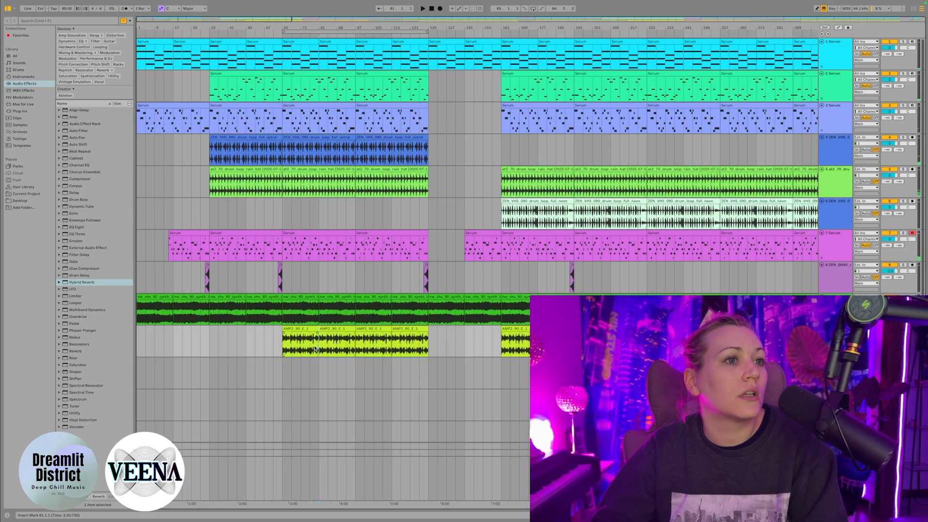
shift+click(284, 58)
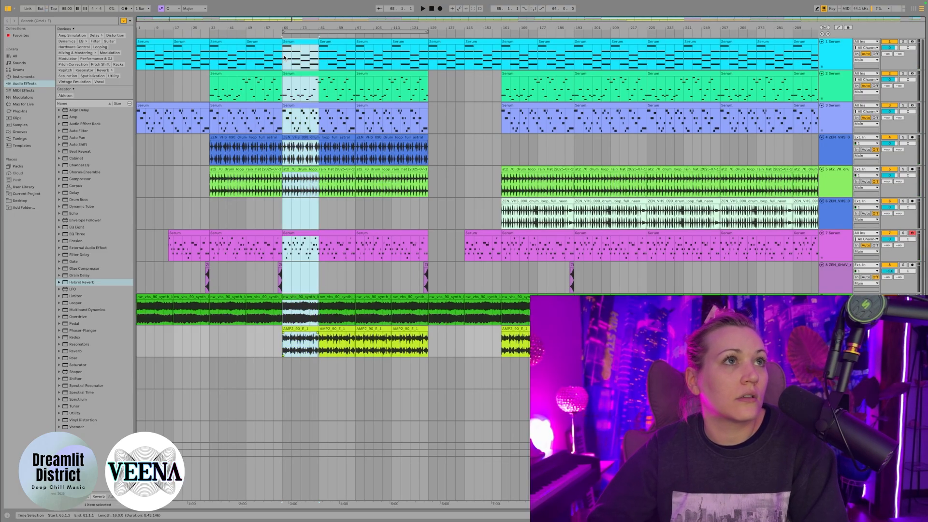
scroll(456, 199, right, 15)
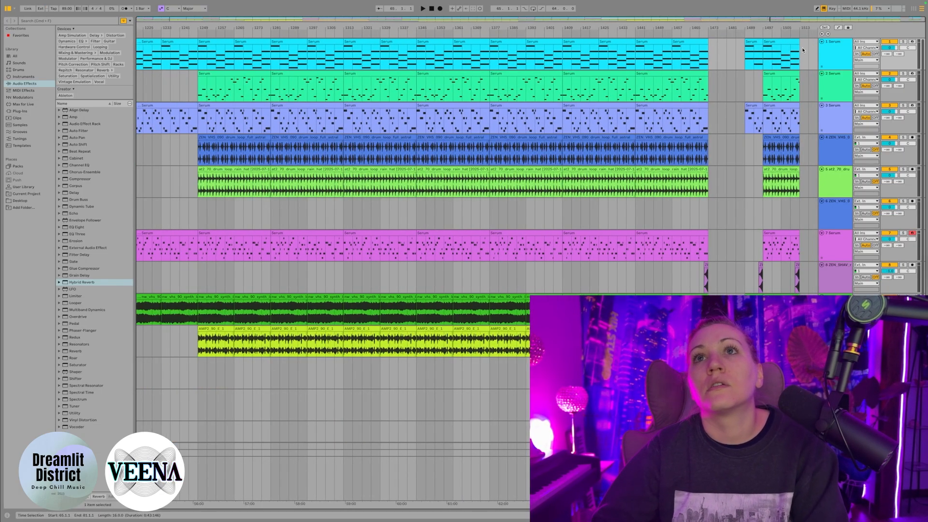
key(super+v)
scroll(800, 52, right, 2)
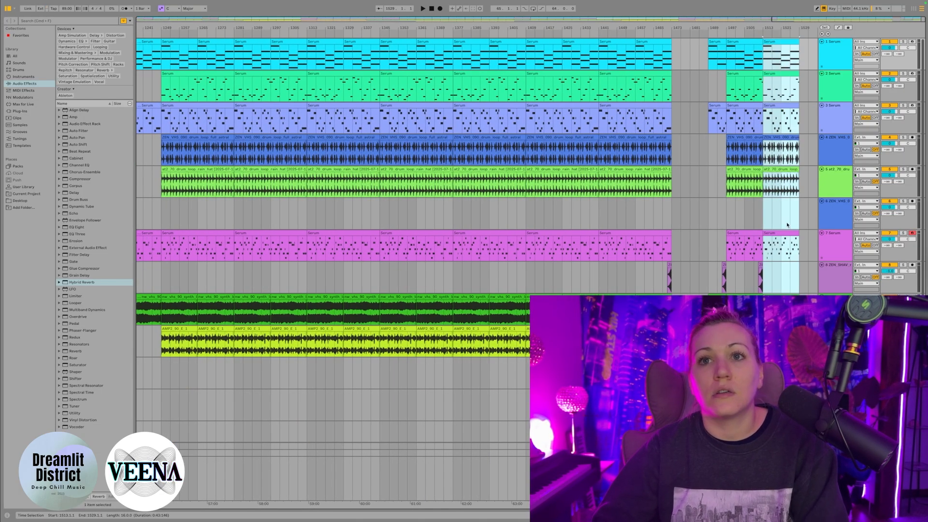
- Play from bar 1505 through the transition into the section at bar 1513 and check its clips
click(745, 61)
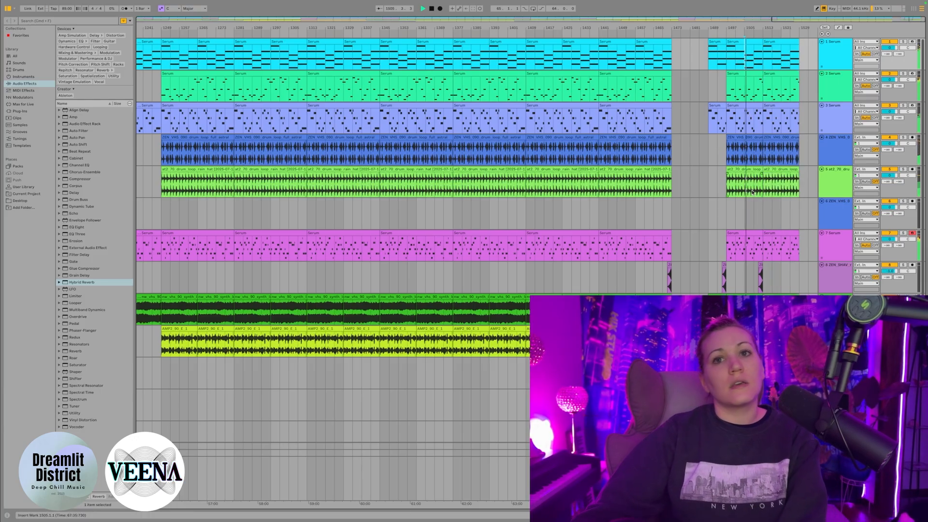
scroll(741, 134, down, 1)
scroll(741, 134, down, 2)
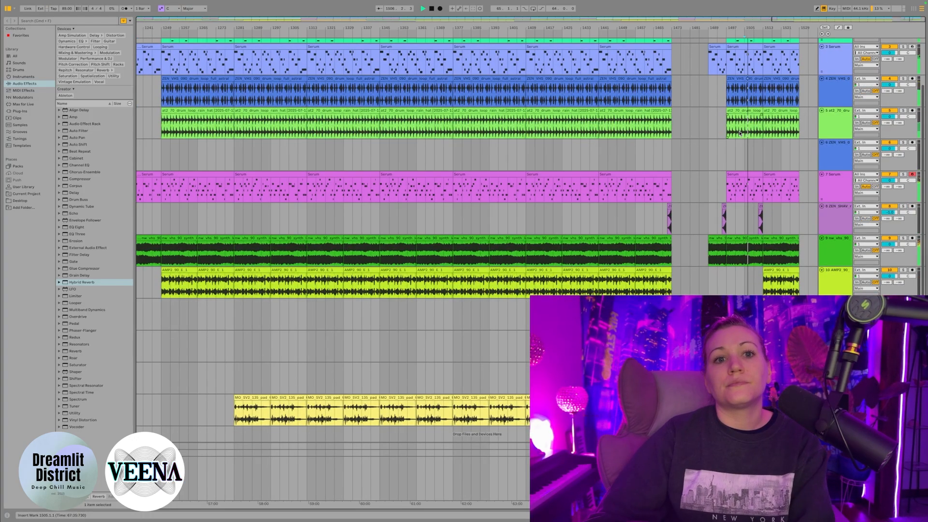
scroll(737, 165, up, 3)
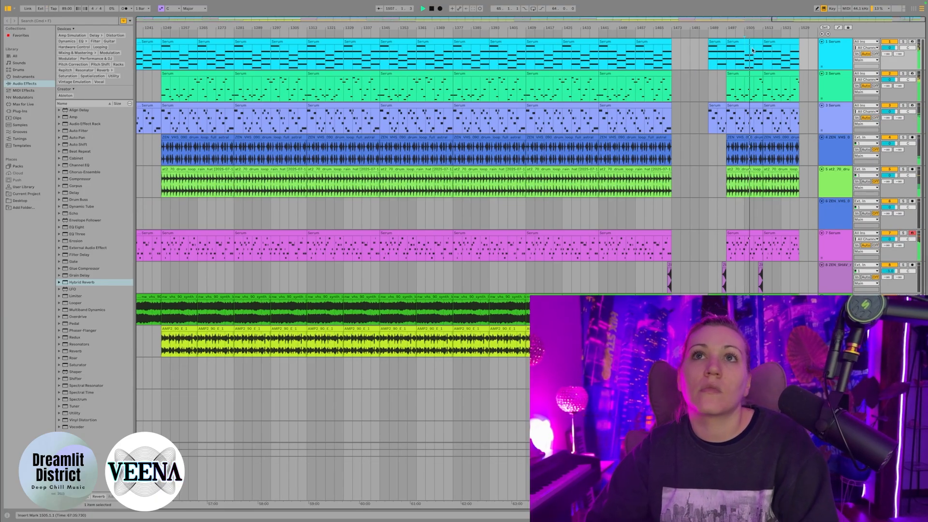
drag(760, 24, 486, 265)
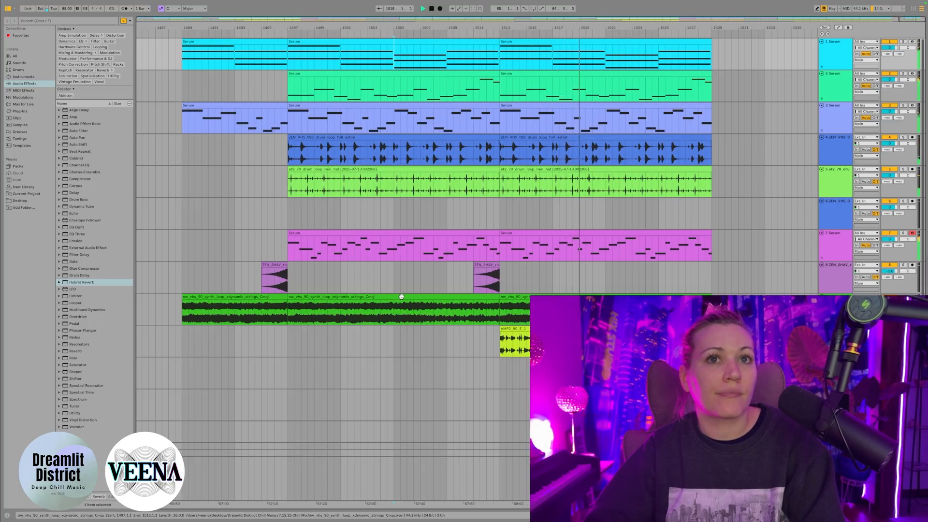
key(space)
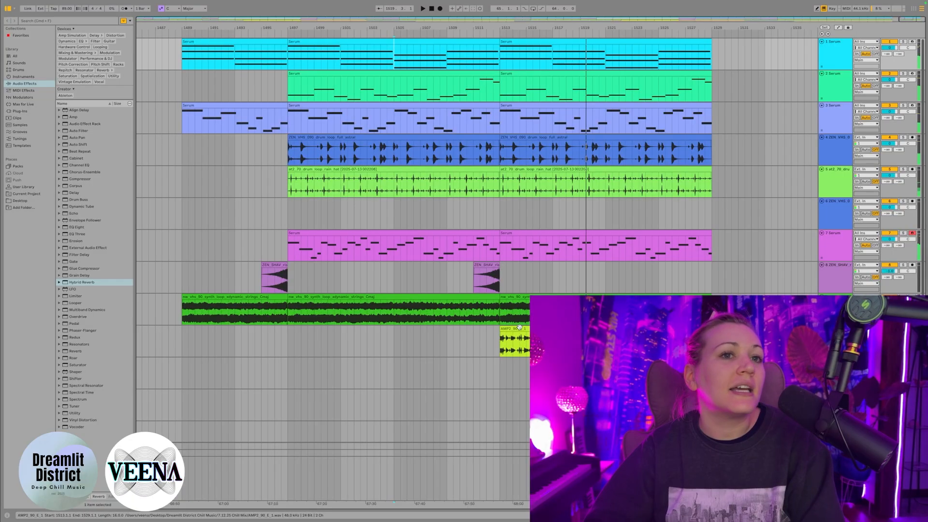
click(500, 342)
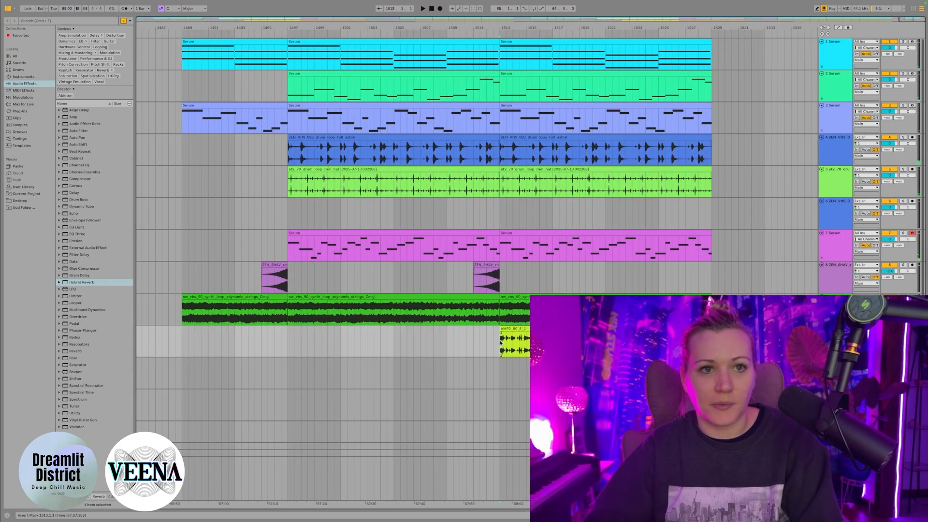
click(553, 342)
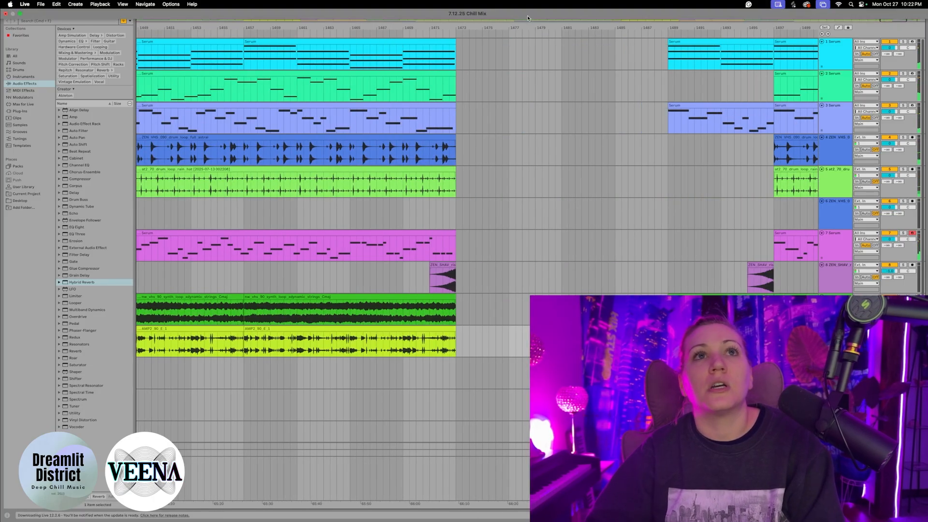
- Copy the 32-bar breakdown from bars 129 to 161 across the tracks and paste it at bars 1529 to 1561
drag(530, 28, 531, 4)
scroll(641, 146, left, 20)
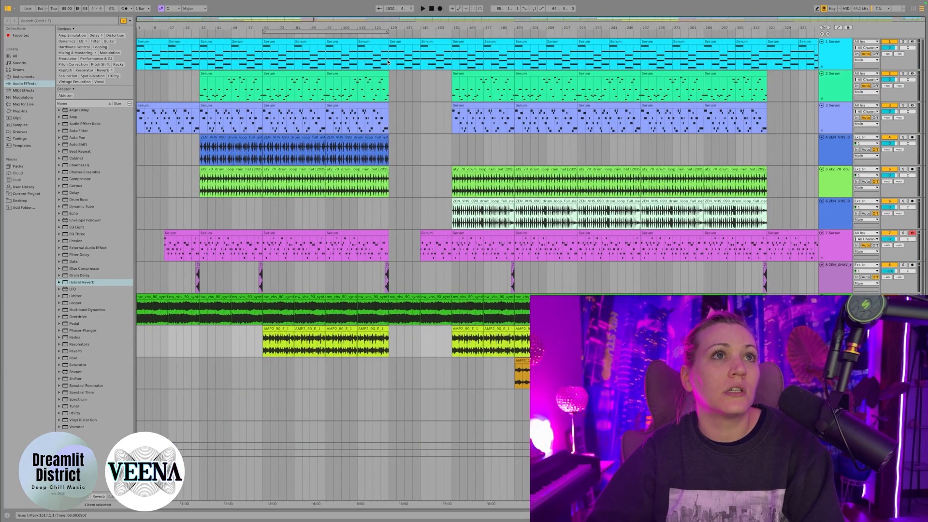
drag(388, 62, 451, 335)
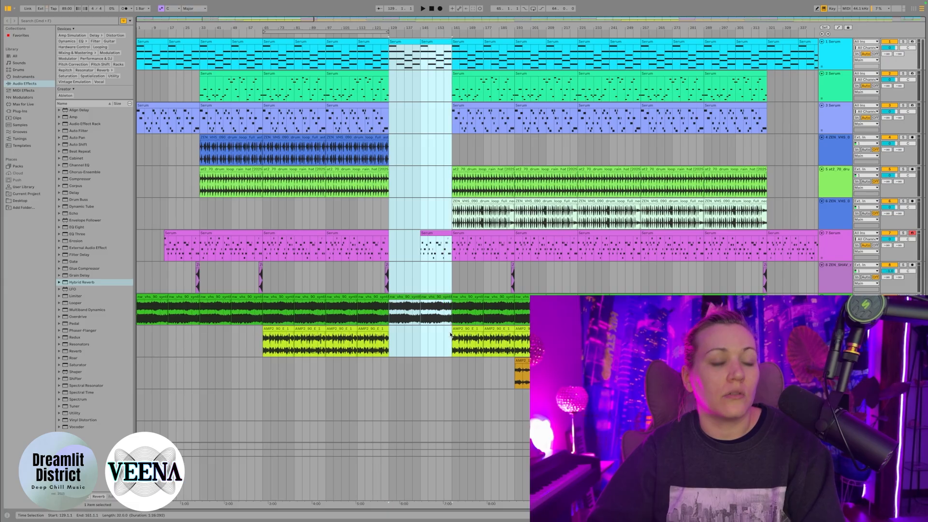
scroll(539, 278, right, 20)
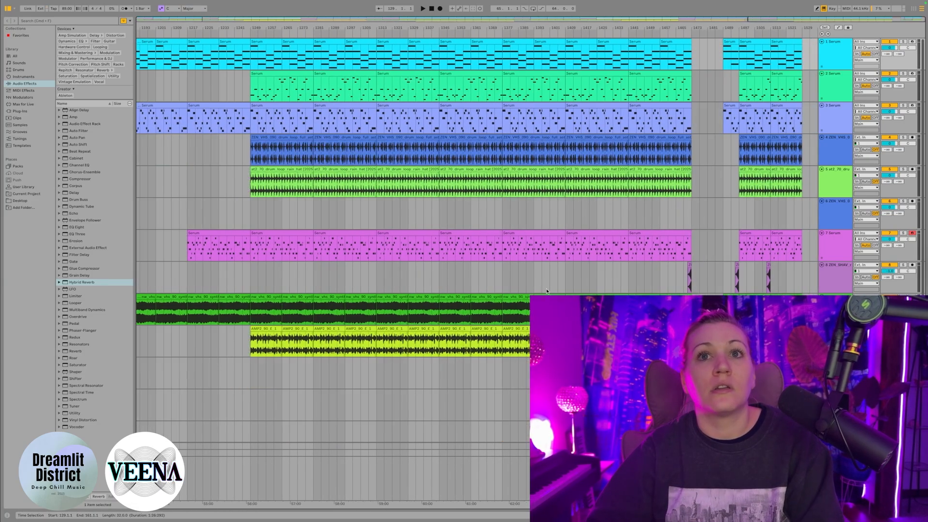
key(super+v)
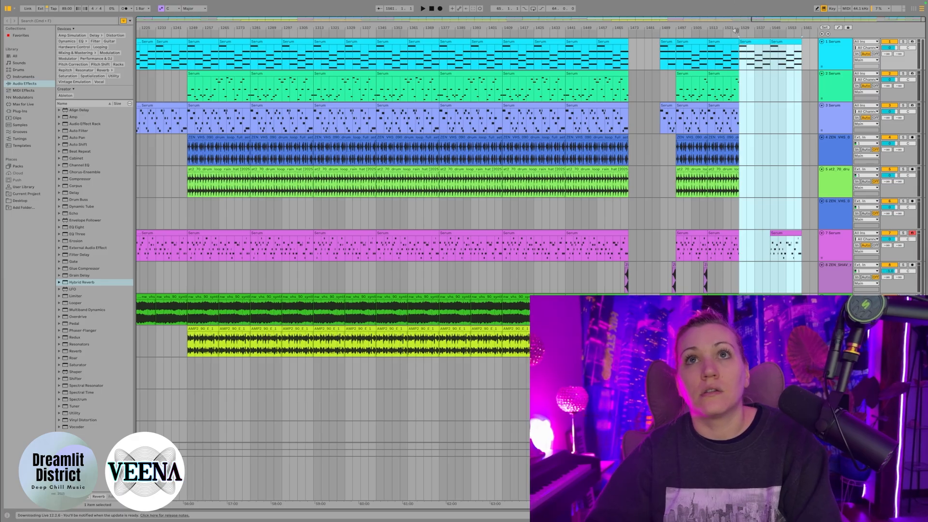
- Paste a copy of the riser clip and place it at bars 1527 to 1529, just before the breakdown
drag(736, 28, 736, 78)
scroll(746, 147, right, 5)
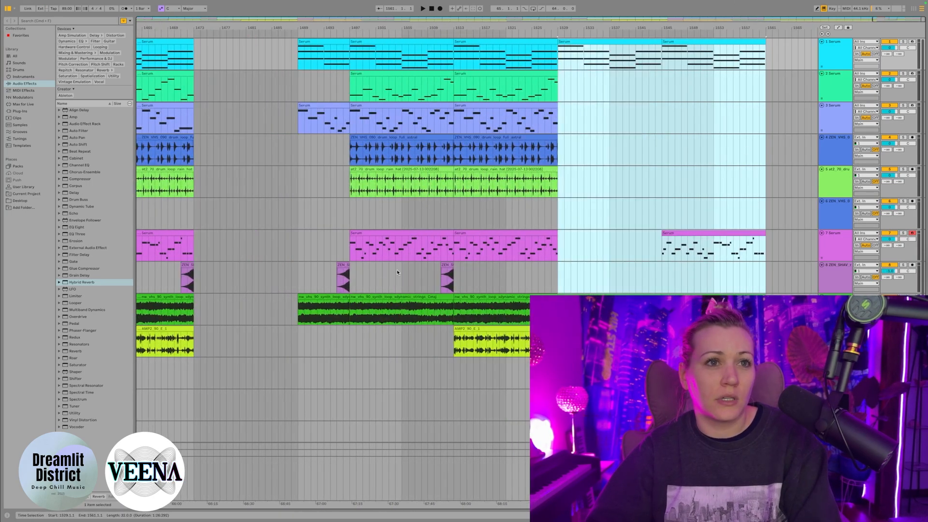
click(446, 271)
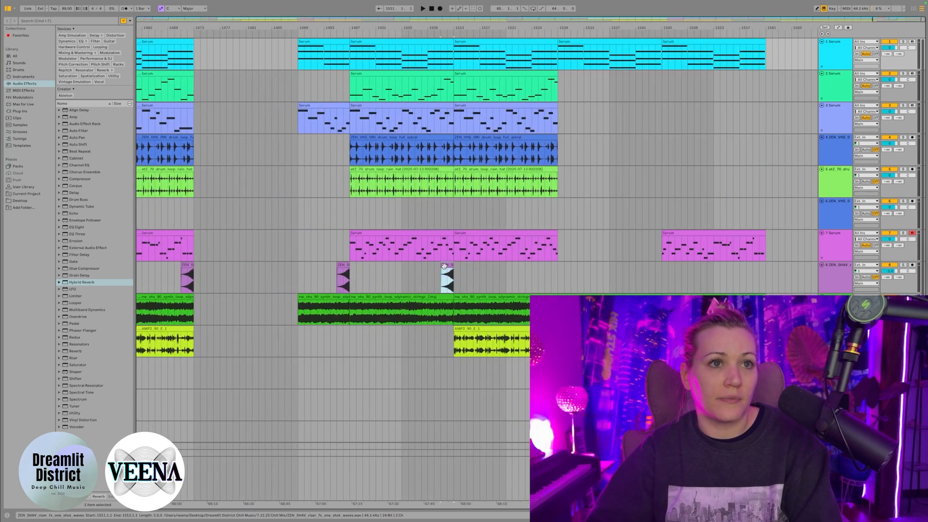
click(538, 270)
key(super+v)
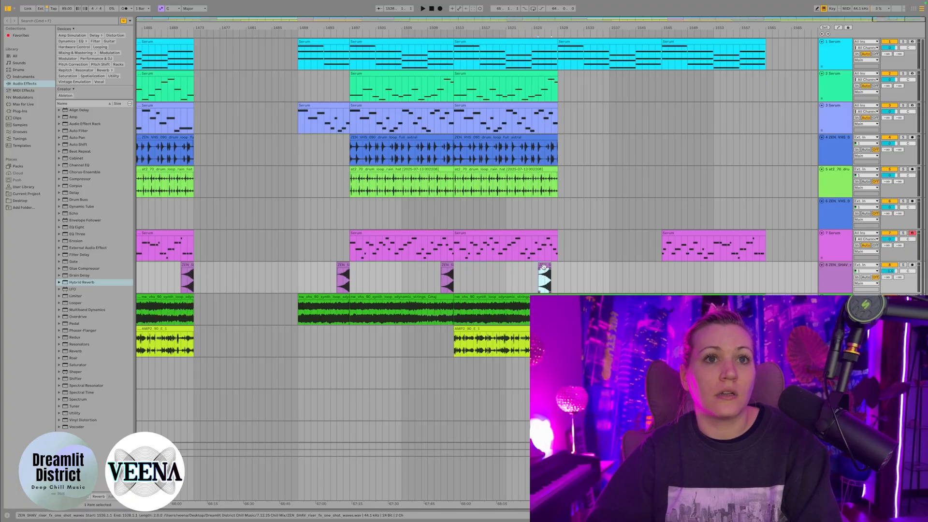
drag(543, 267, 550, 267)
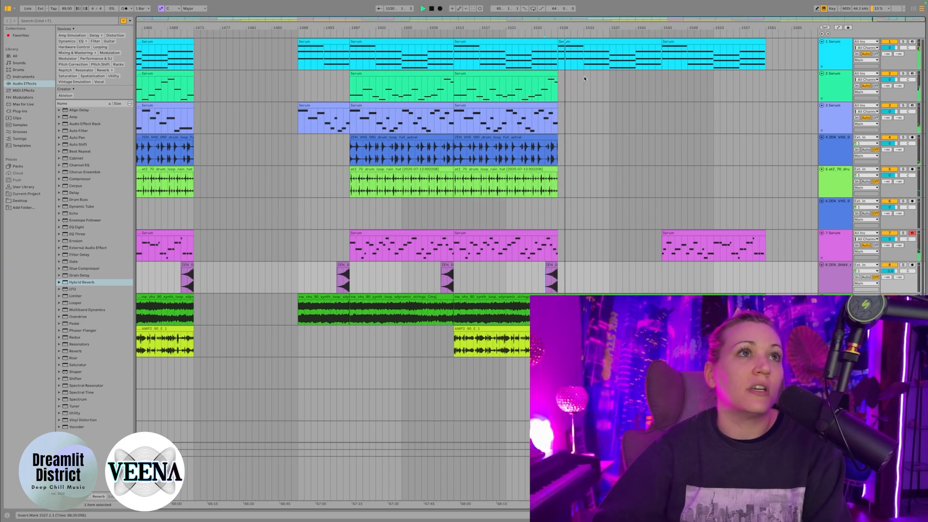
- Delete bars 1537 to 1545 of the breakdown and move the remaining 16-bar section back to bar 1537
drag(610, 65, 662, 60)
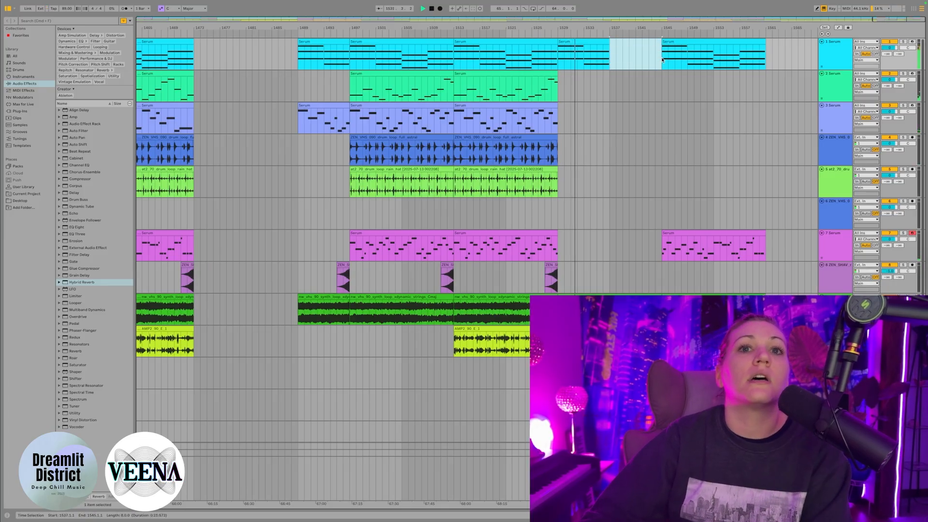
drag(611, 312, 662, 312)
key(Delete)
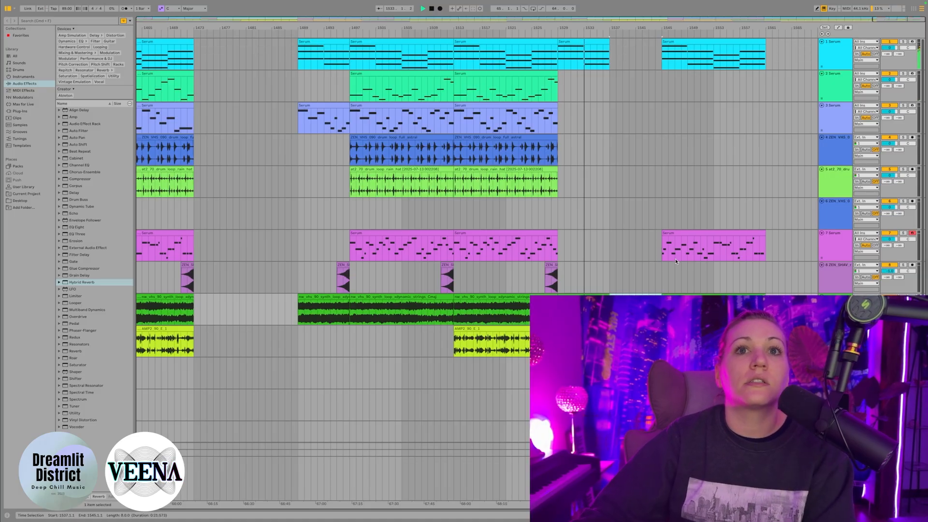
drag(663, 62, 765, 312)
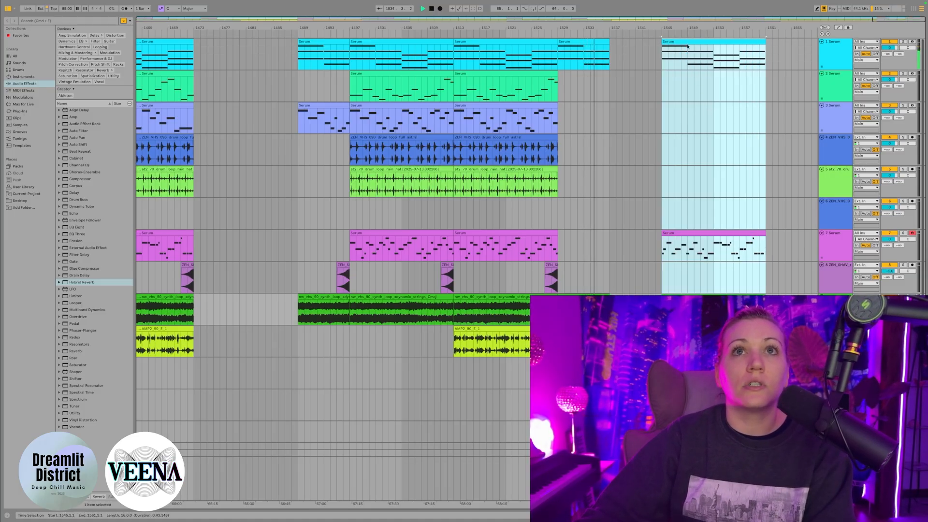
drag(688, 47, 638, 56)
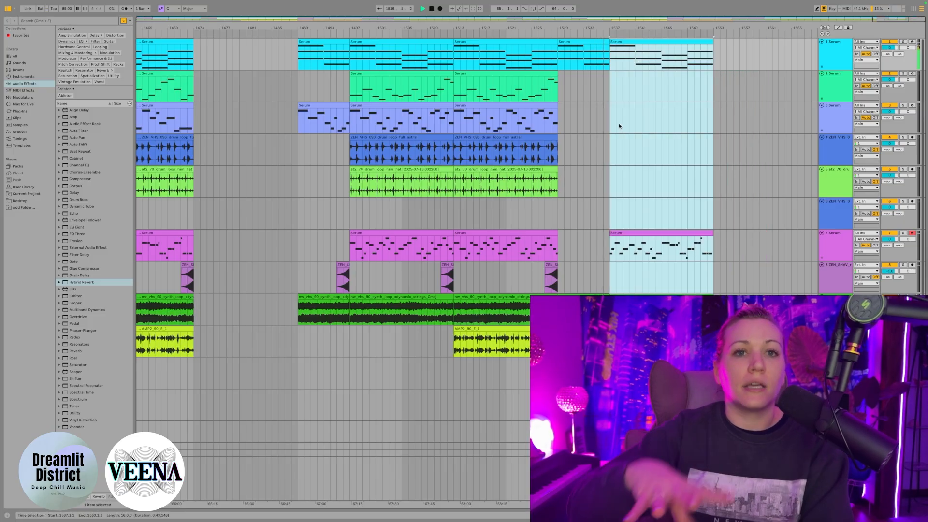
- Play the shortened breakdown from bar 1535 and delete bars 1545 to 1553 across the tracks
key(space)
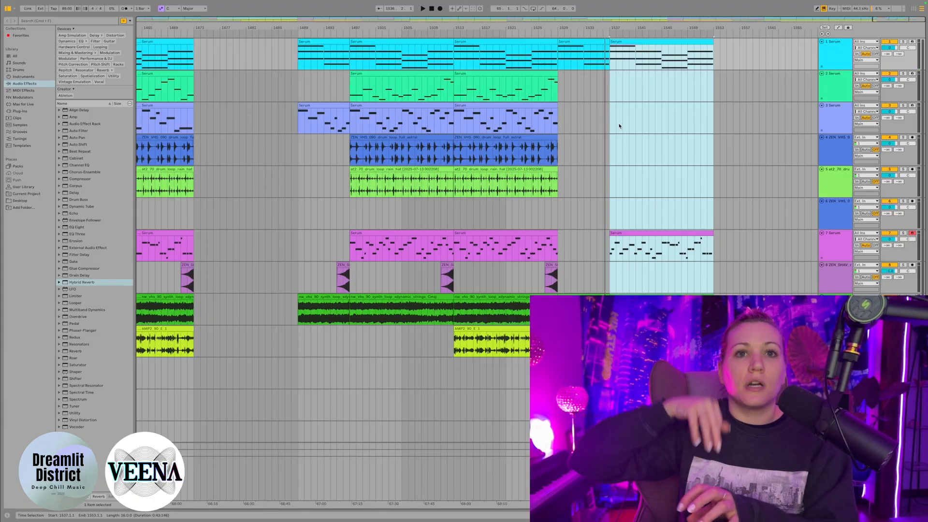
key(space)
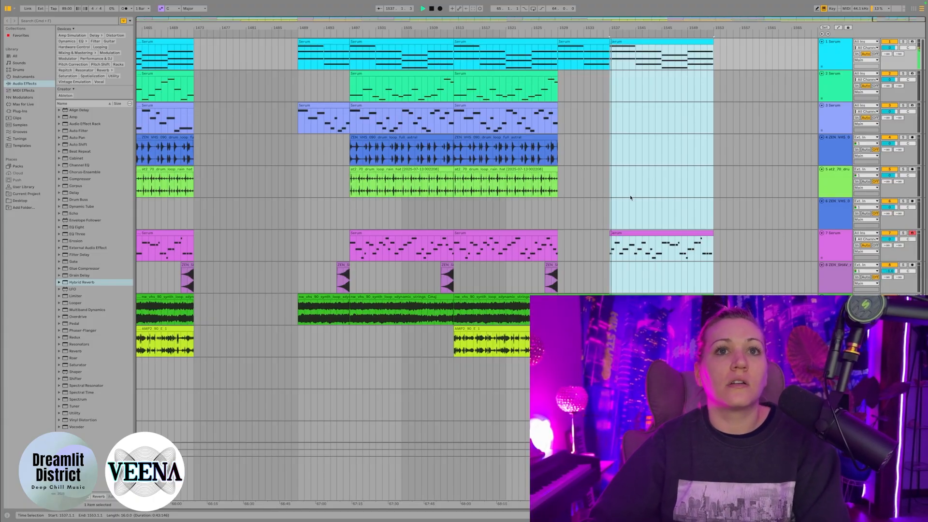
click(596, 115)
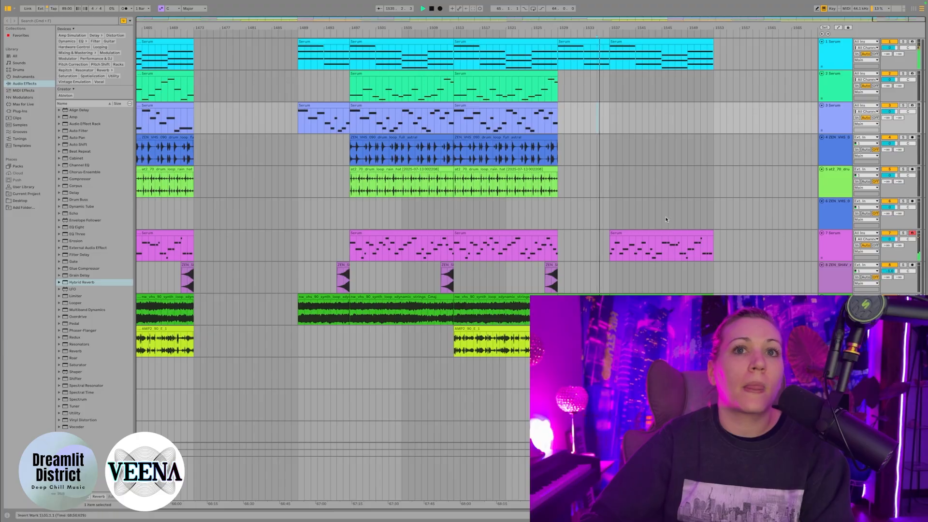
drag(663, 64, 713, 295)
key(Delete)
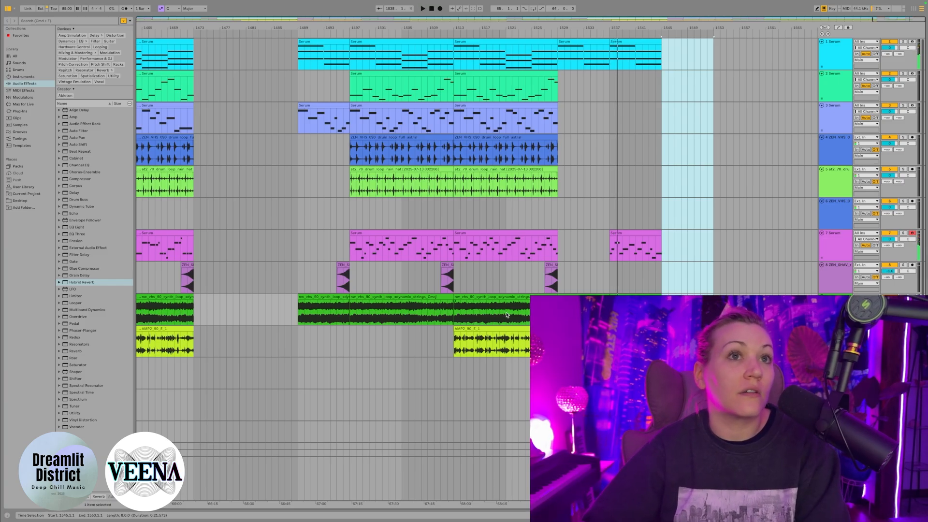
- Return to the early part of the arrangement and play the section from bar 225
scroll(507, 316, left, 6)
drag(507, 26, 507, 4)
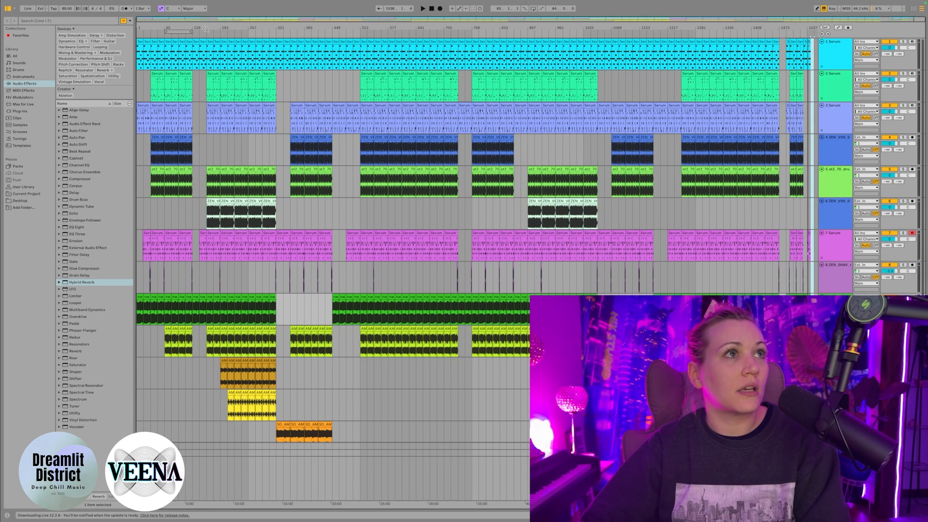
drag(206, 30, 365, 131)
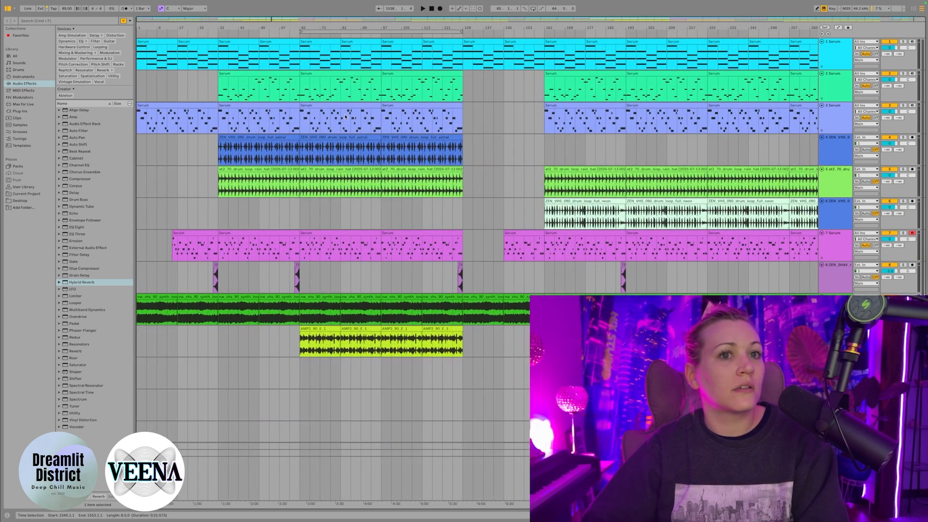
scroll(345, 117, right, 10)
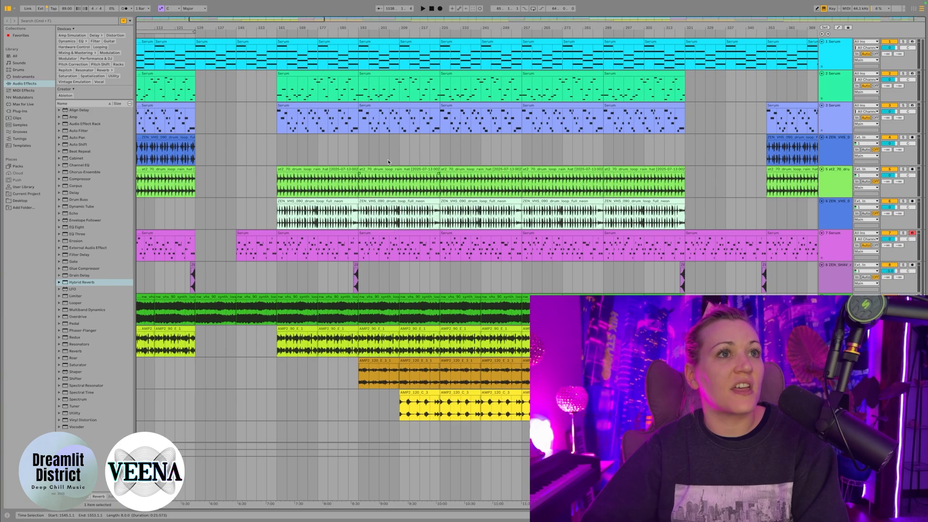
click(440, 57)
key(space)
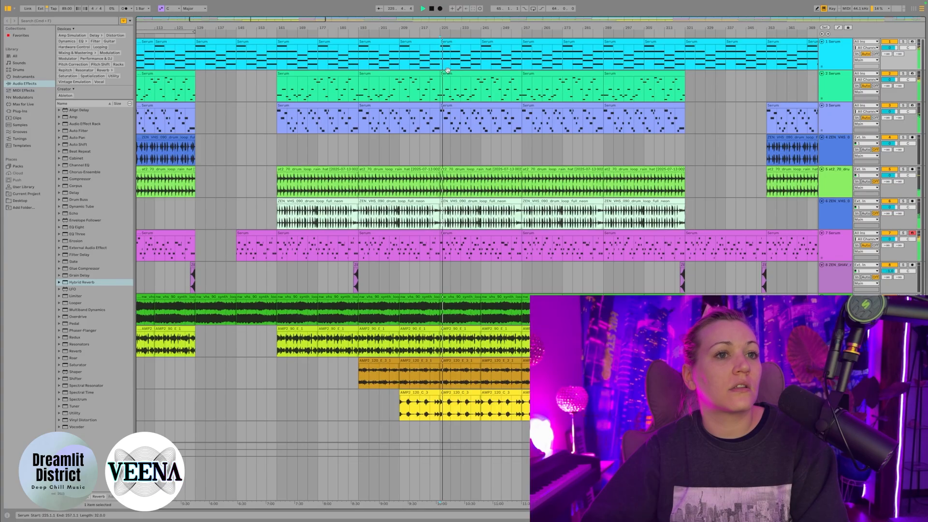
- Copy bars 225 to 241 across the tracks and paste them after the shortened breakdown, at bars 1545 to 1561
drag(444, 60, 482, 413)
key(space)
scroll(487, 420, right, 20)
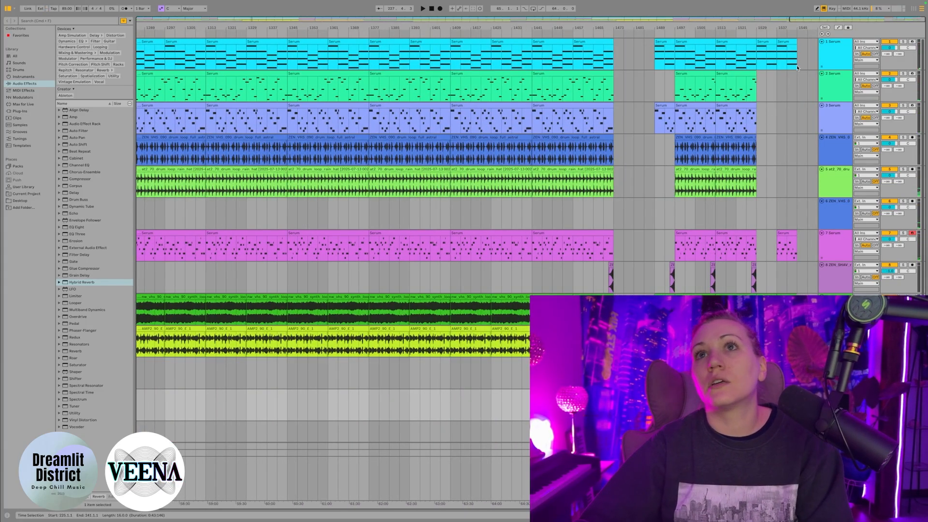
click(797, 67)
key(ctrl+v)
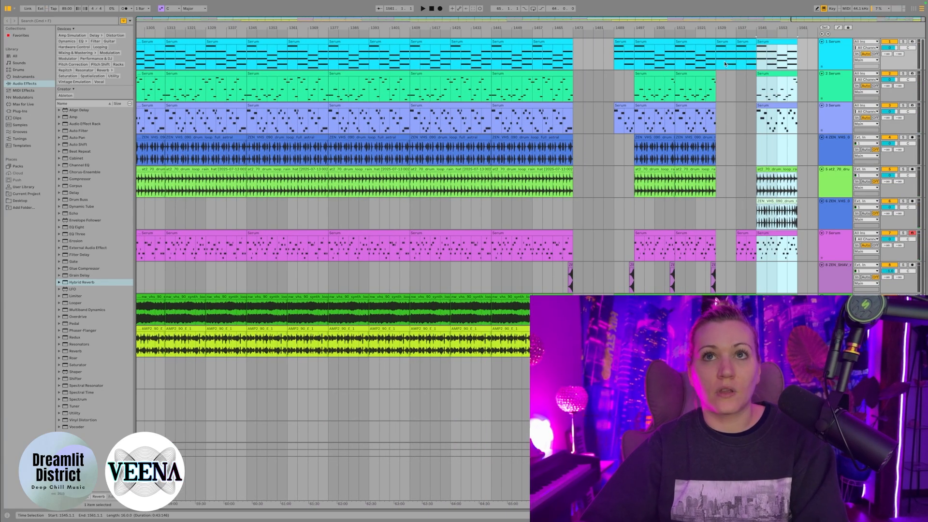
- Play the shortened breakdown from bar 1537 to check how it leads into the pasted section
key(space)
scroll(723, 49, up, 5)
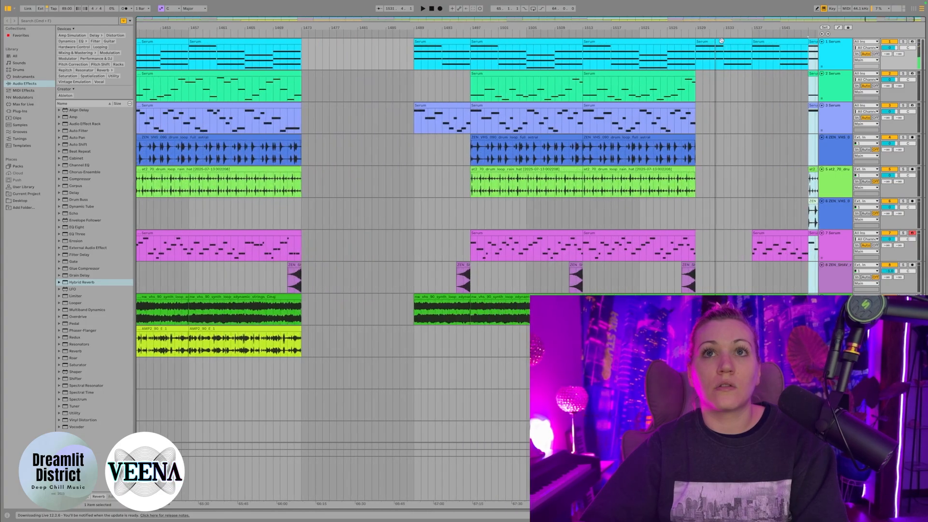
scroll(717, 74, right, 4)
click(587, 52)
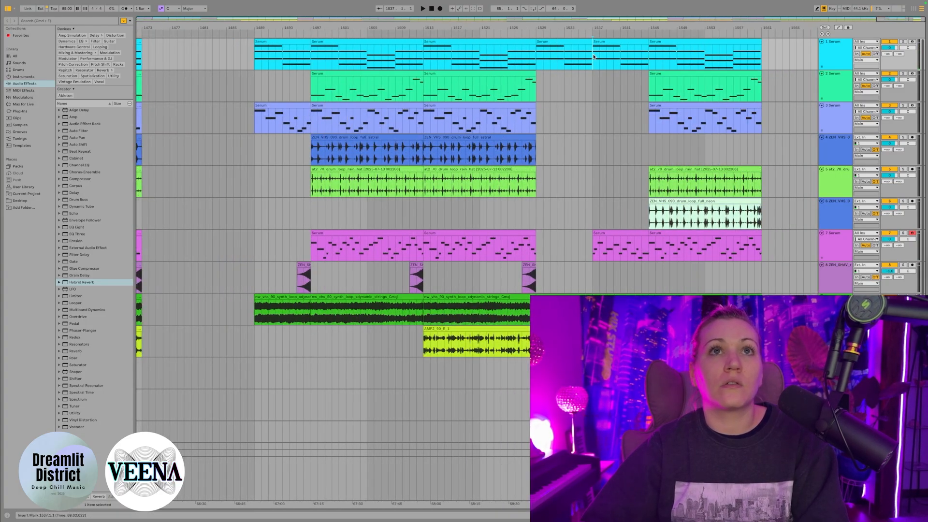
key(space)
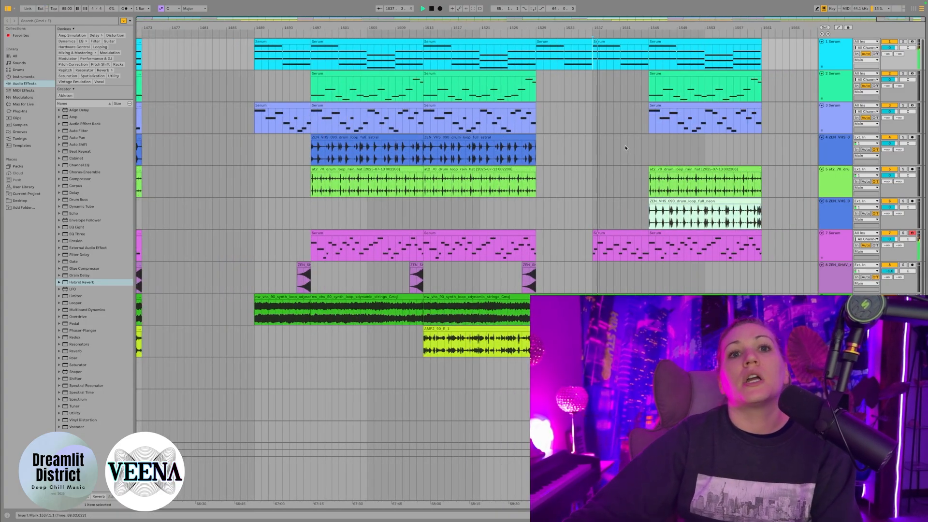
scroll(640, 177, up, 2)
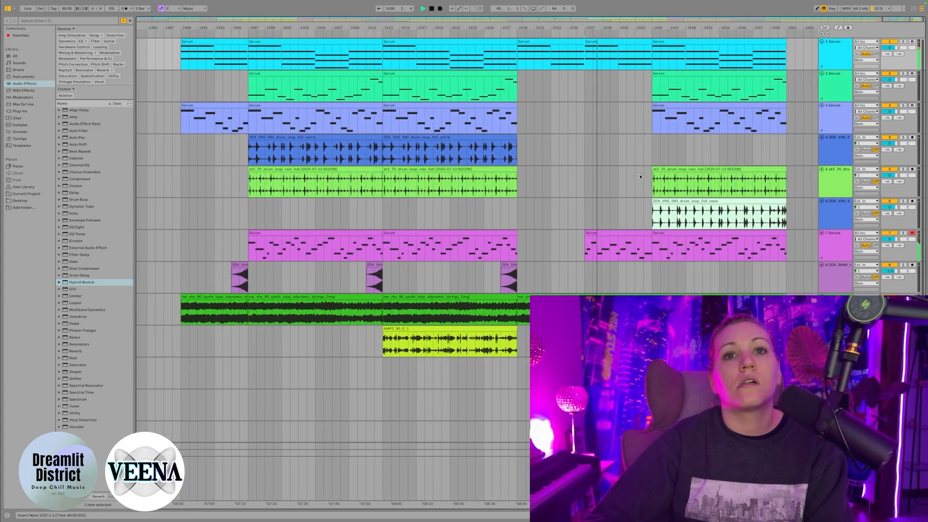
scroll(641, 178, down, 2)
scroll(641, 179, right, 1)
scroll(584, 182, up, 2)
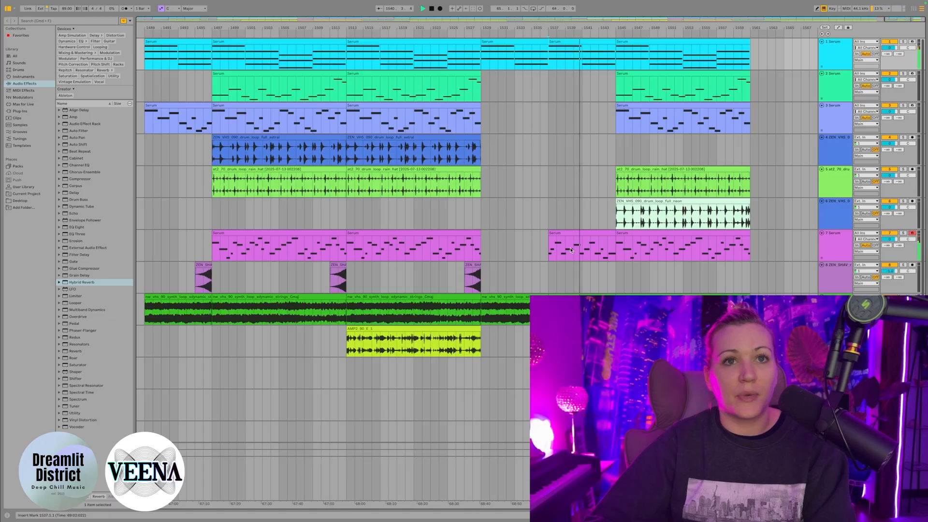
- Play the breakdown from its beginning at bar 1529
click(483, 244)
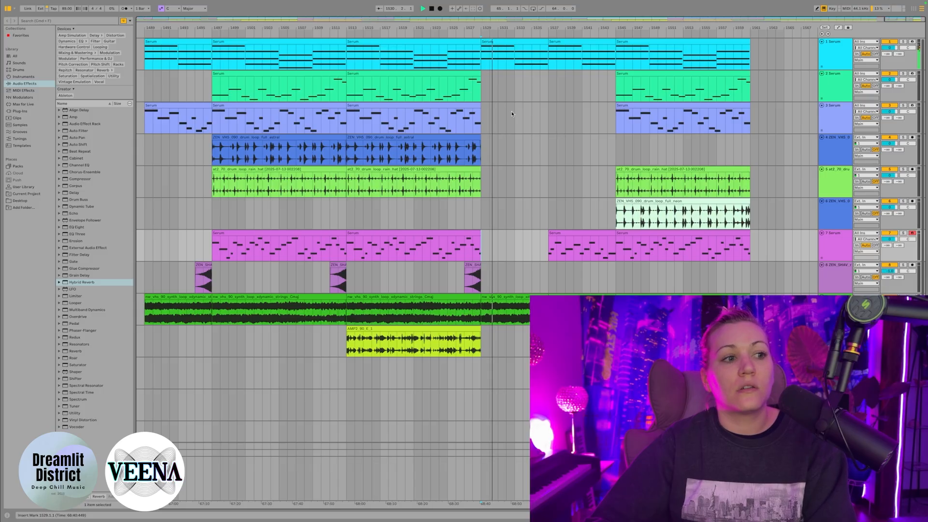
scroll(518, 123, left, 5)
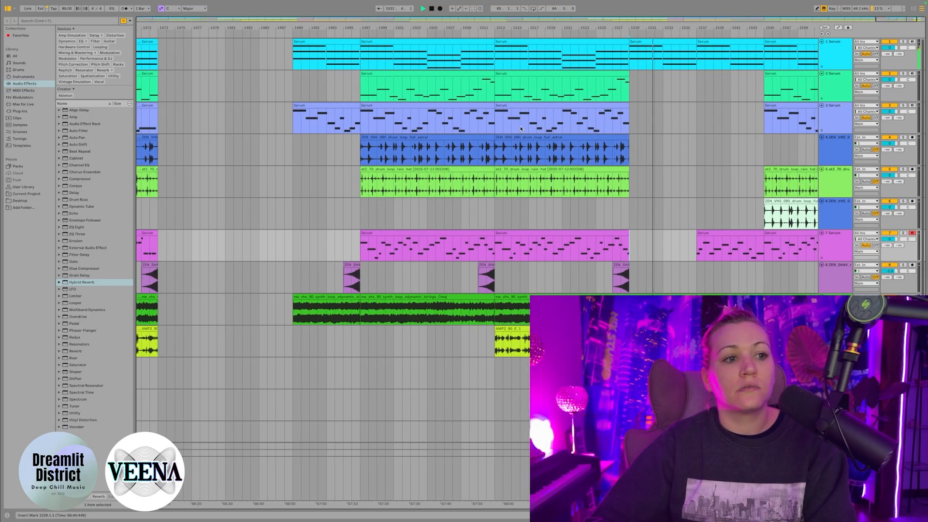
scroll(520, 128, right, 5)
scroll(521, 128, left, 1)
scroll(521, 128, right, 1)
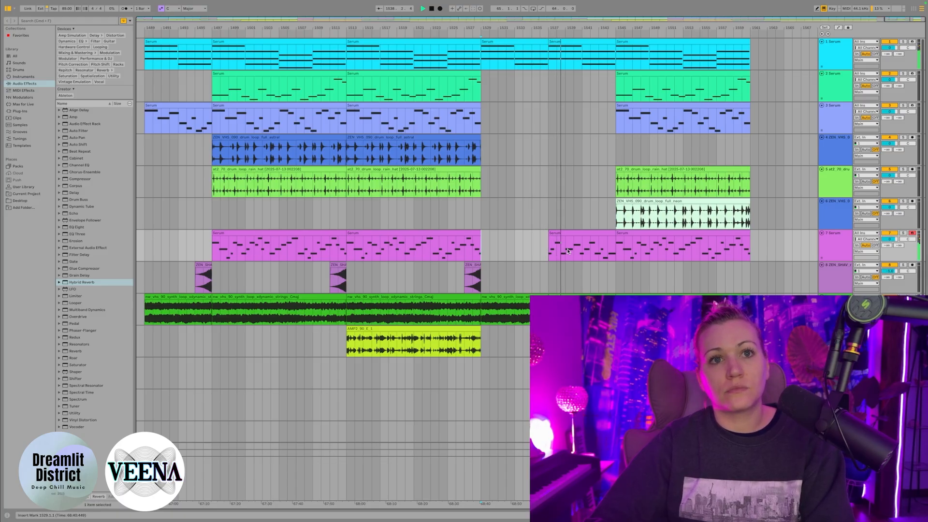
- Make the strings loop run as one continuous 16-bar clip from bar 1529 to 1545 and play from bar 1537
key(space)
click(536, 297)
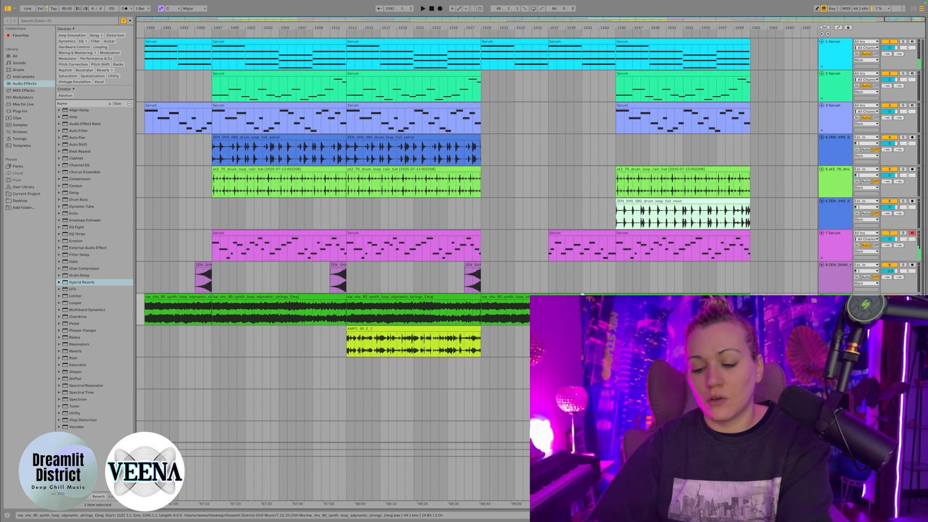
key(super+d)
drag(550, 312, 616, 297)
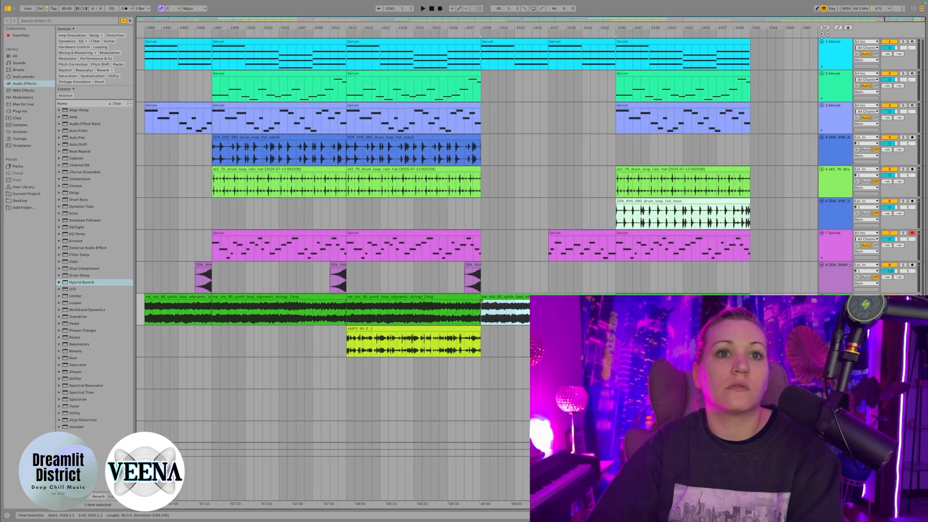
click(550, 312)
key(space)
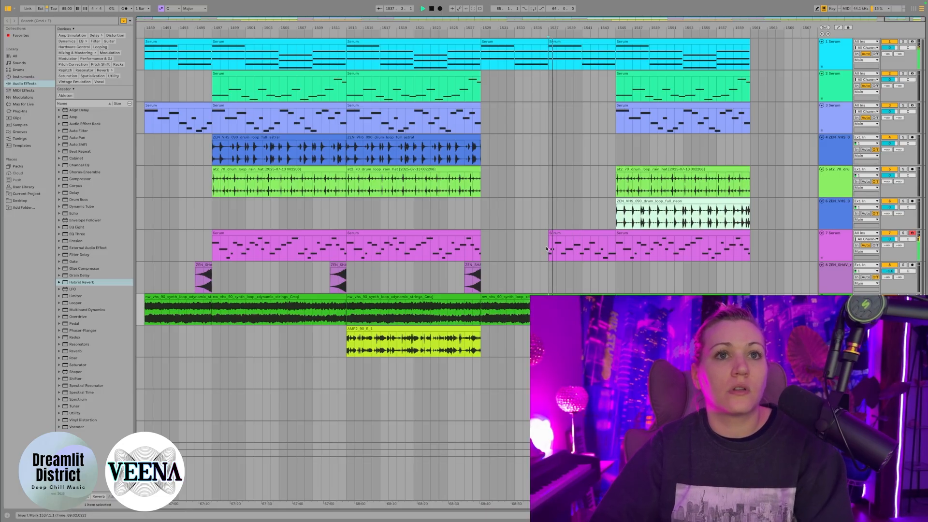
- Open the track 7 Serum clip at bar 1537 and trim the start of its first G-1 note to the clip's beginning at 17
double_click(556, 233)
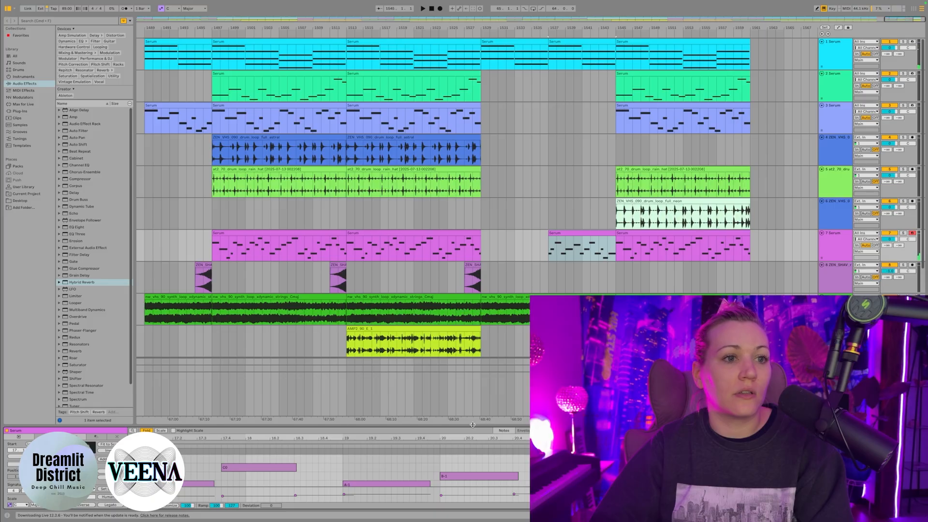
drag(473, 425, 472, 330)
scroll(286, 439, left, 10)
scroll(266, 429, right, 5)
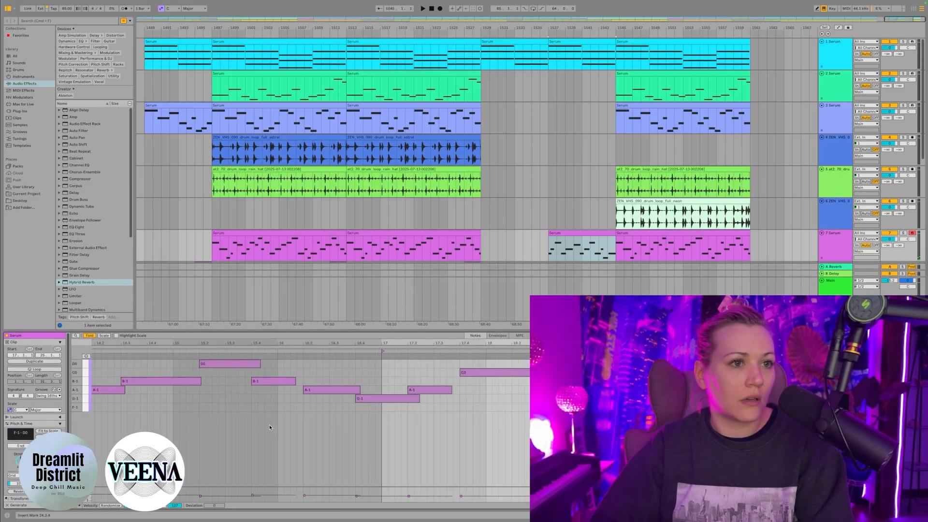
drag(357, 399, 372, 399)
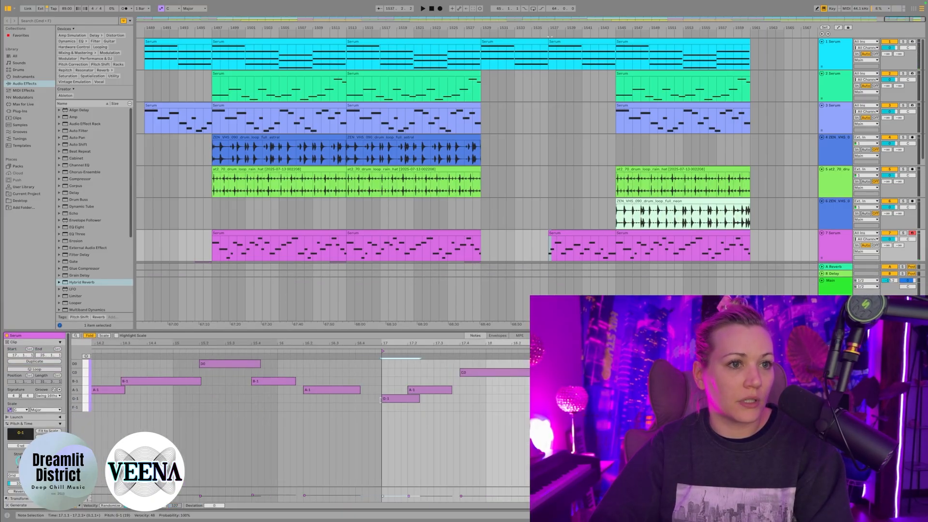
- Raise the velocity of the clip's opening G-1 note and audition it from bar 1537
key(space)
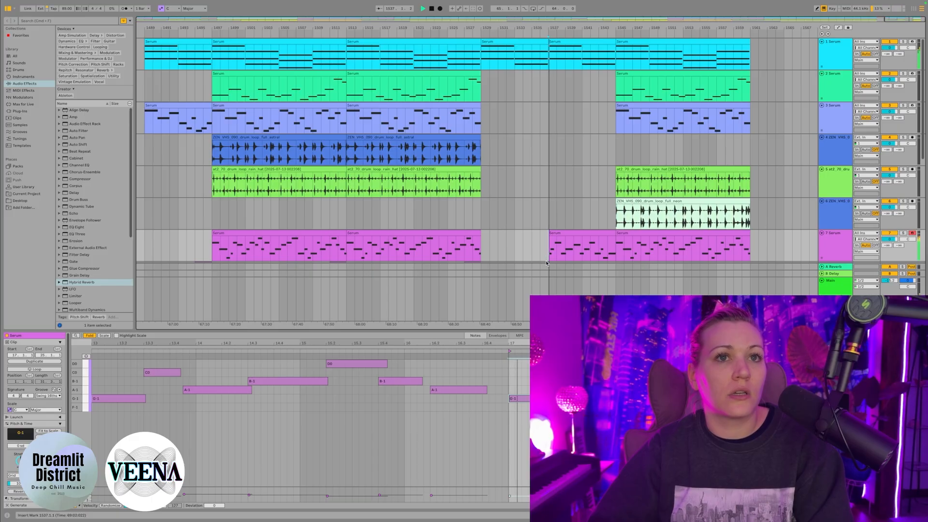
key(space)
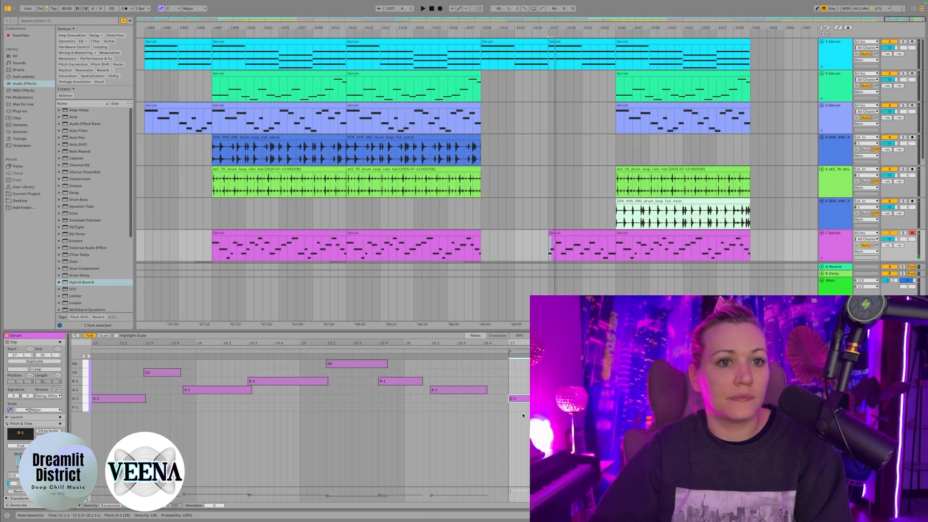
click(511, 399)
click(548, 411)
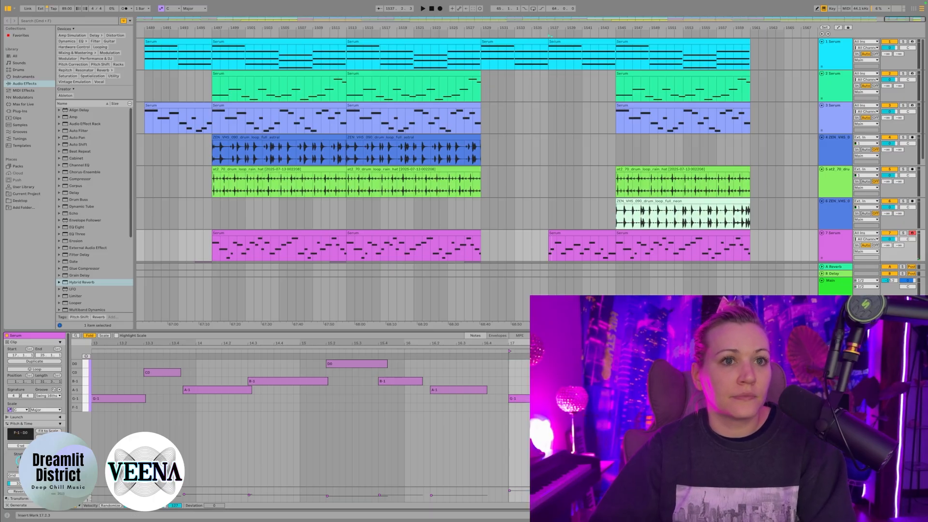
click(520, 380)
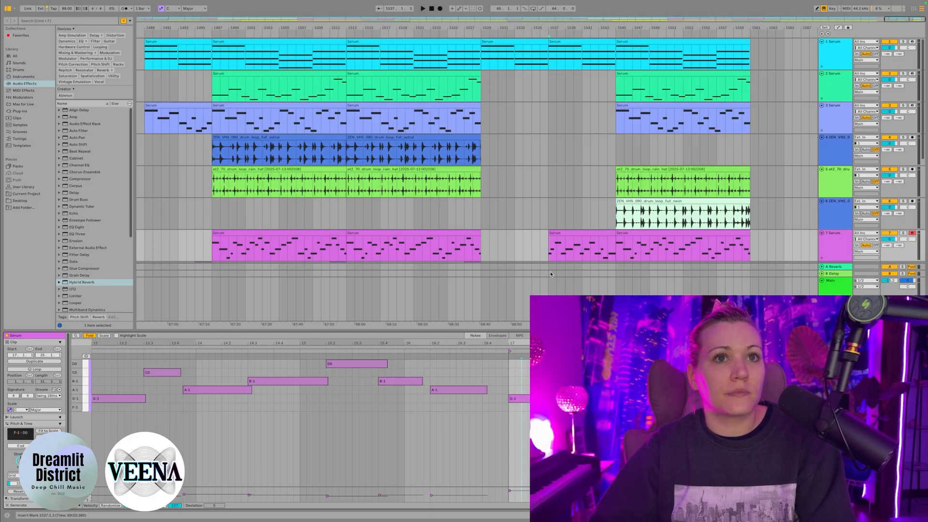
click(548, 256)
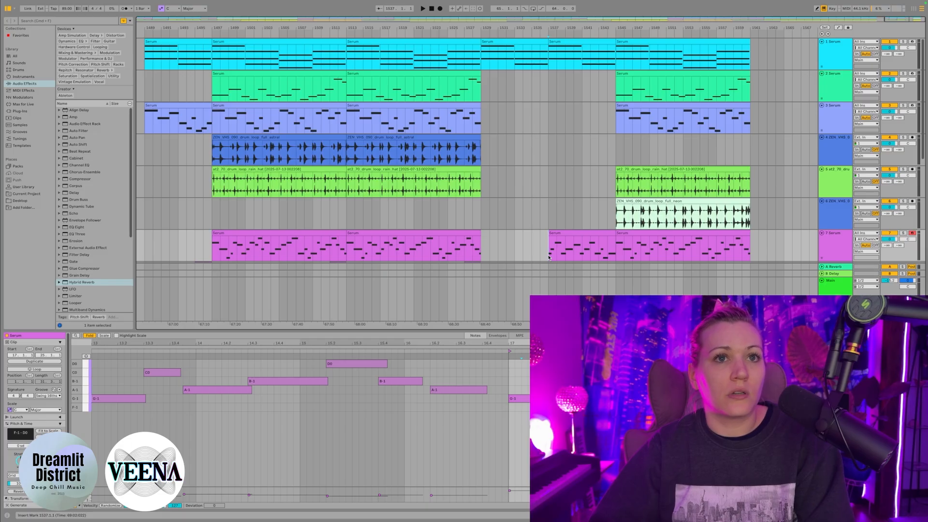
key(space)
click(520, 399)
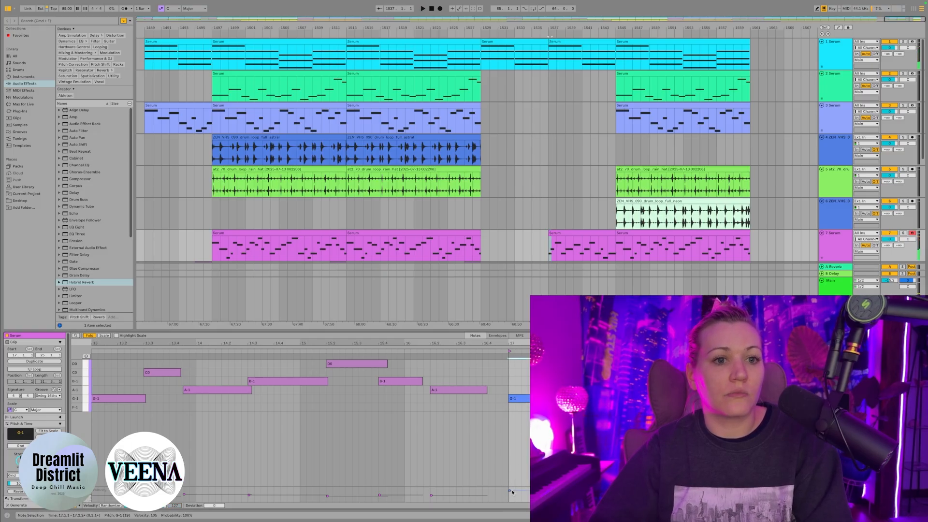
- Play the breakdown from bar 1534 and collapse the clip editor
click(517, 246)
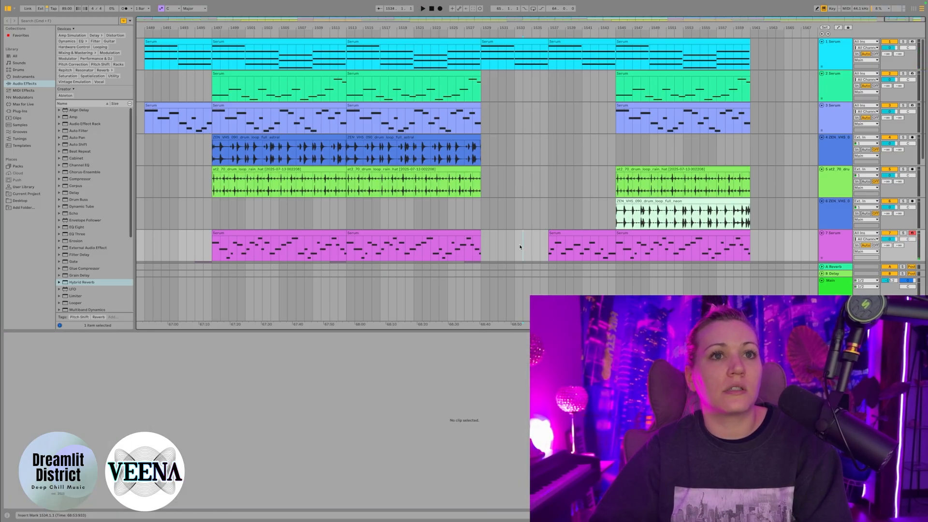
key(space)
drag(520, 331, 522, 507)
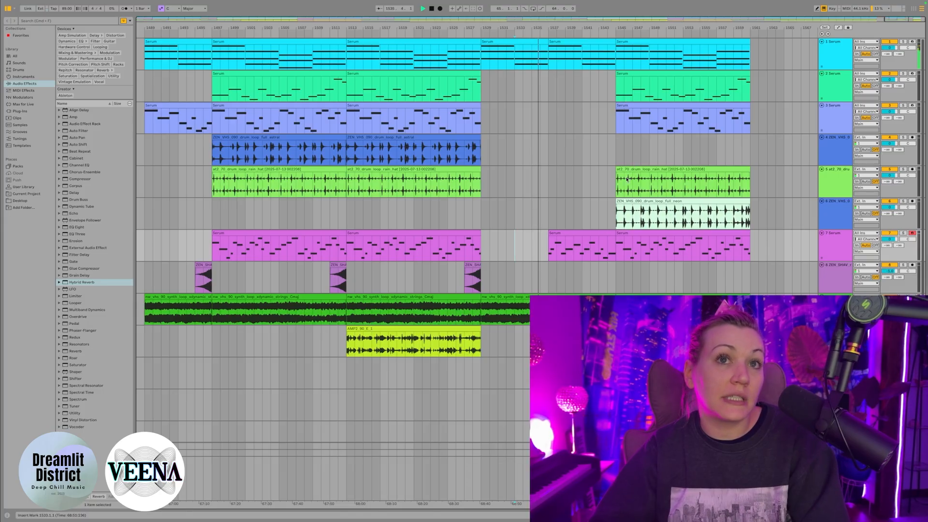
- Copy the first four bars of both drum loops at bar 1545 and paste them at bar 1541, before the full section
drag(617, 181, 652, 222)
key(super+c)
click(582, 184)
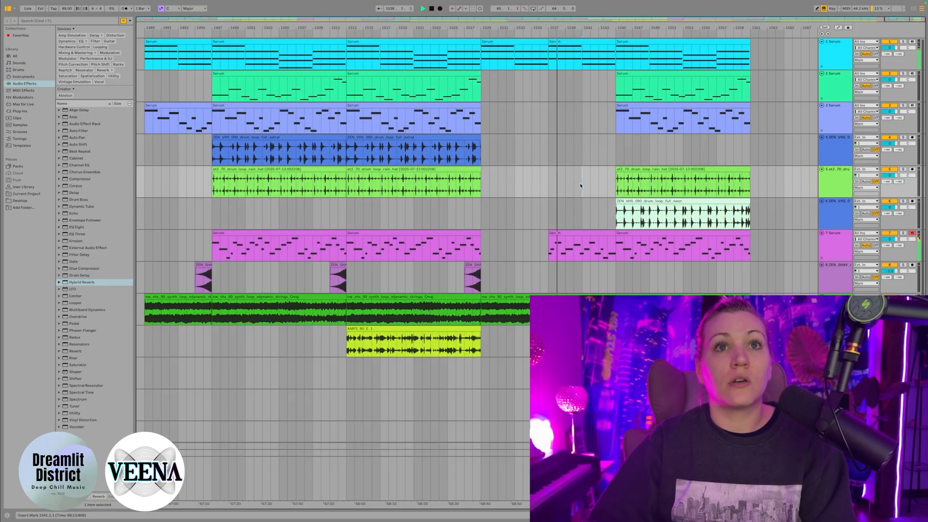
key(super+v)
click(586, 138)
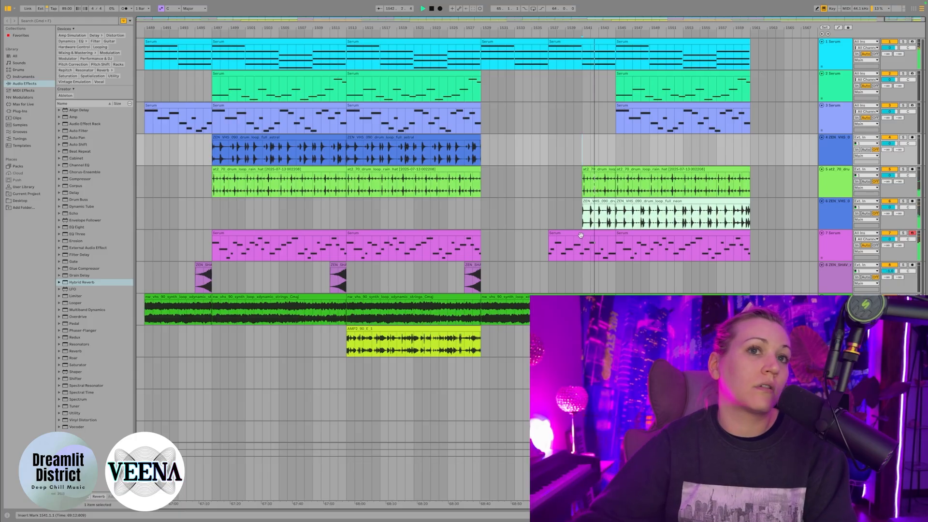
- Copy the two-bar riser at bar 1527 to bar 1543 so it ends at bar 1545, and play the transition
scroll(578, 245, down, 3)
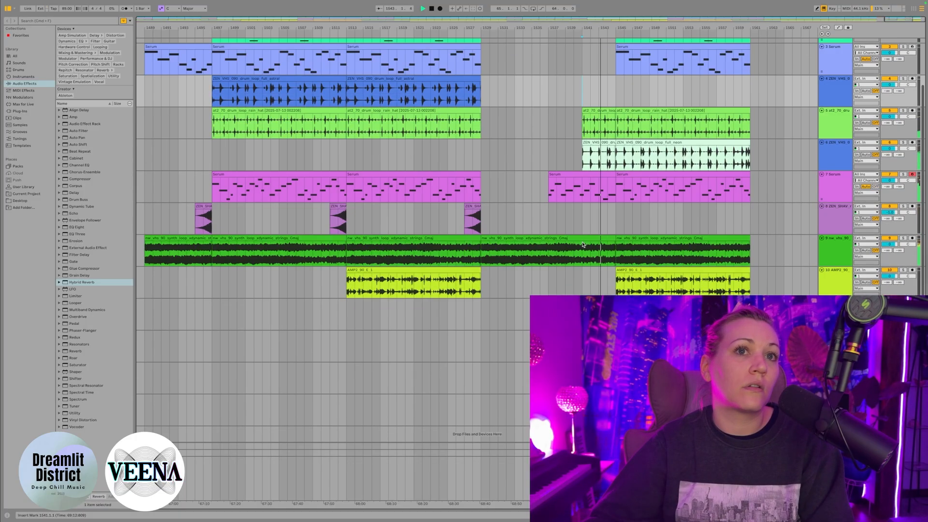
scroll(583, 244, up, 3)
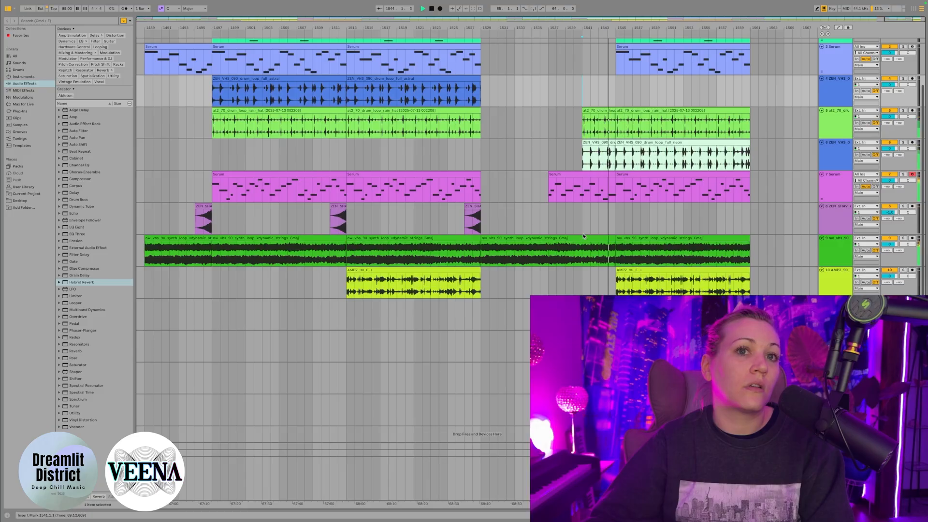
scroll(493, 211, down, 3)
click(477, 206)
key(space)
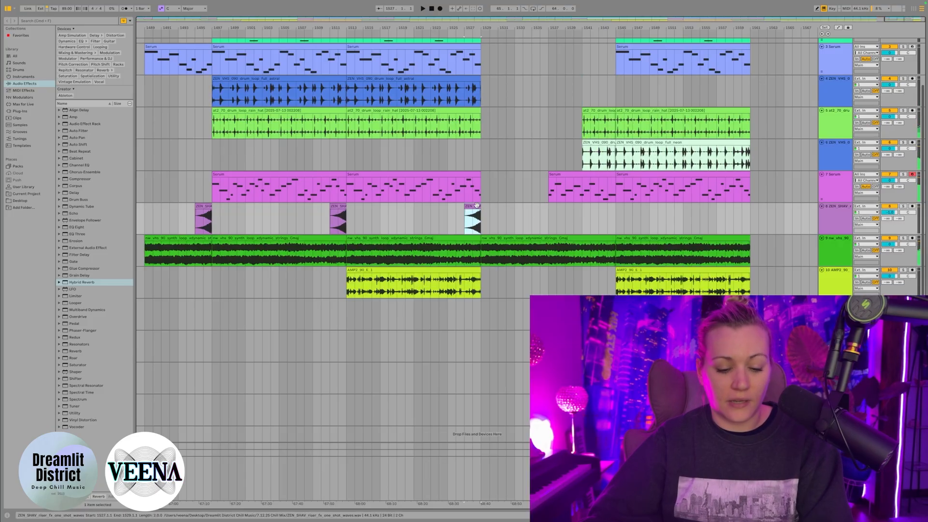
click(603, 220)
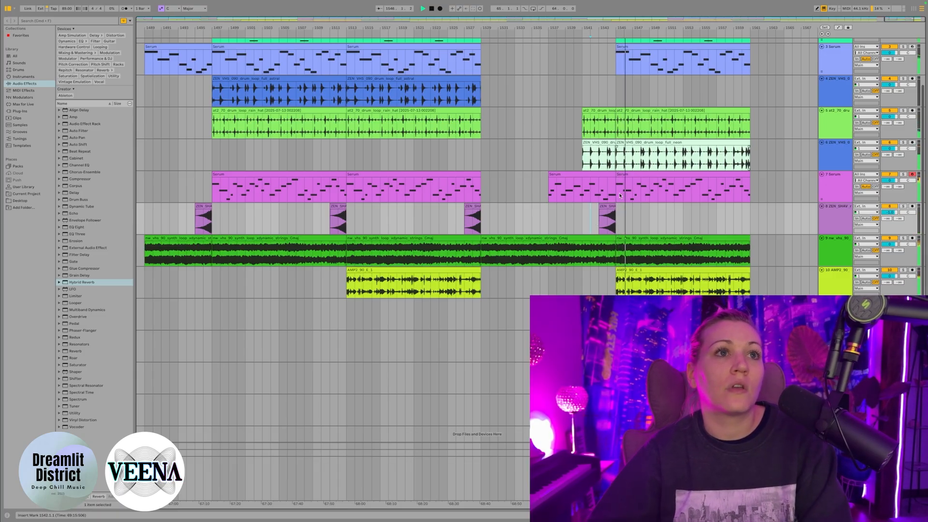
- Return to the earlier part of the arrangement and play the section from bar 1057
scroll(623, 151, left, 8)
drag(542, 29, 542, 4)
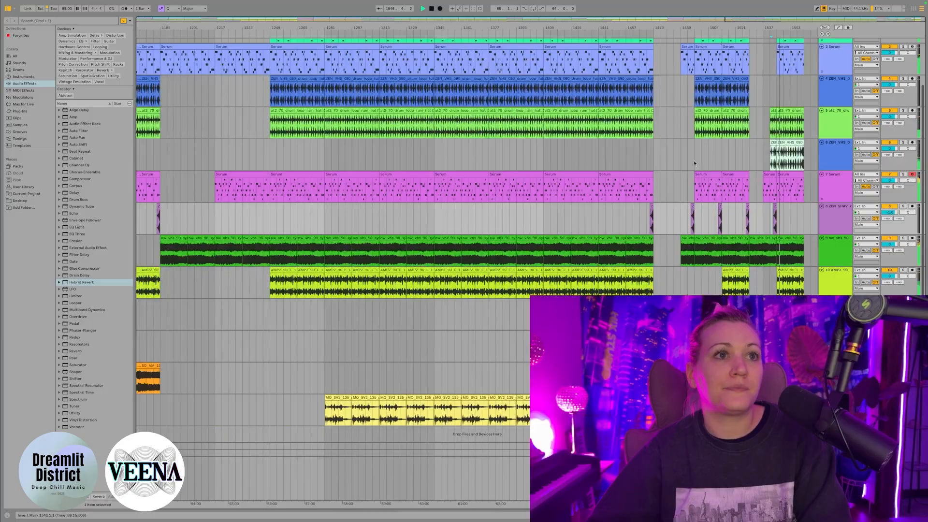
scroll(629, 145, left, 15)
scroll(658, 174, right, 15)
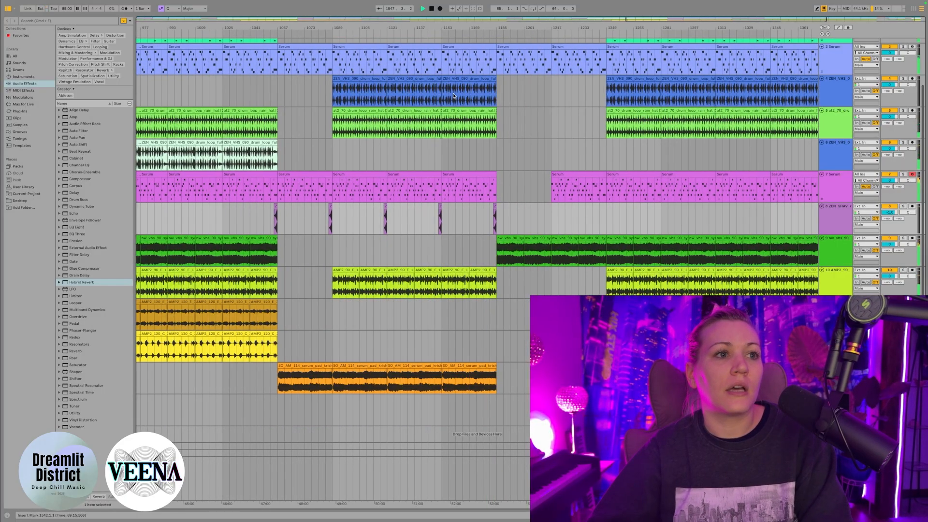
drag(386, 26, 387, 10)
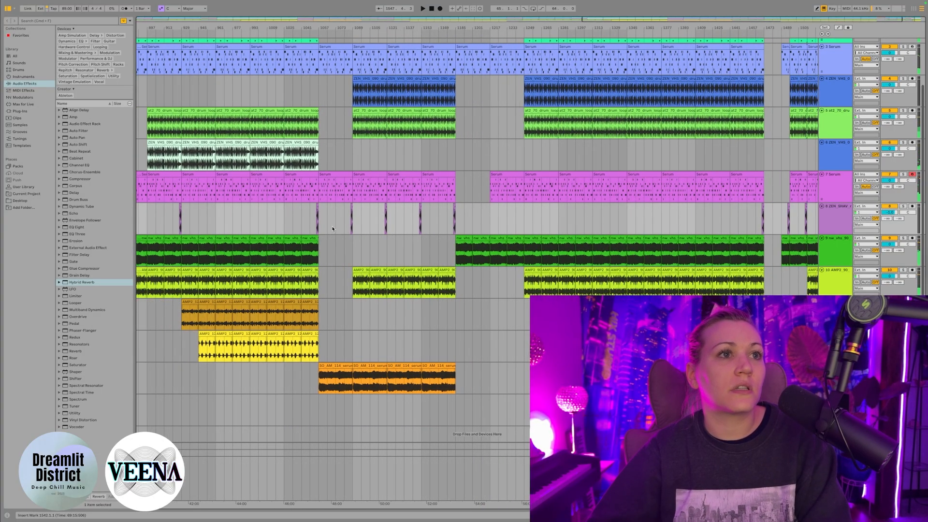
double_click(319, 247)
key(space)
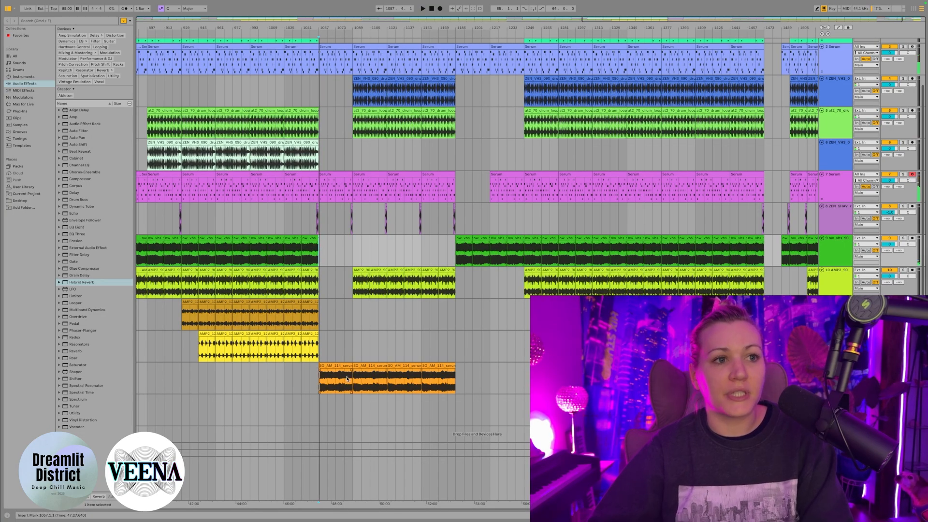
key(space)
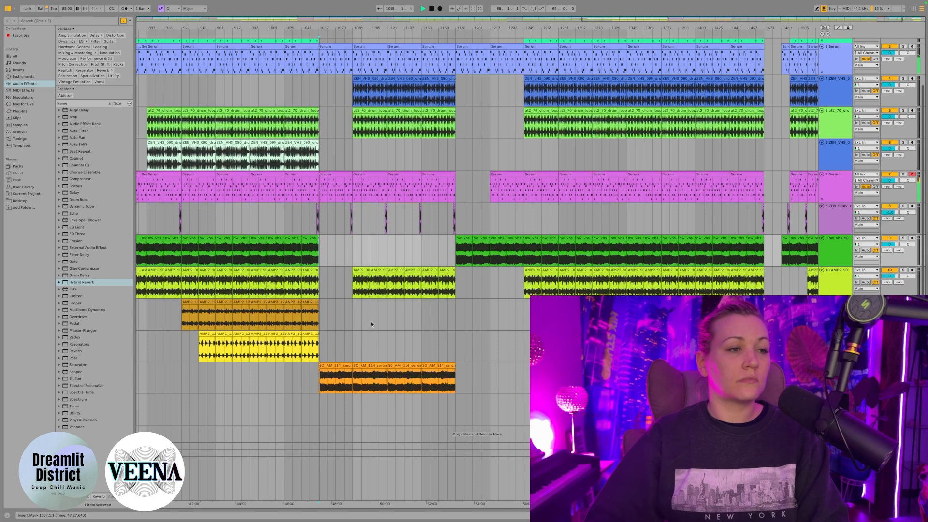
scroll(371, 324, right, 3)
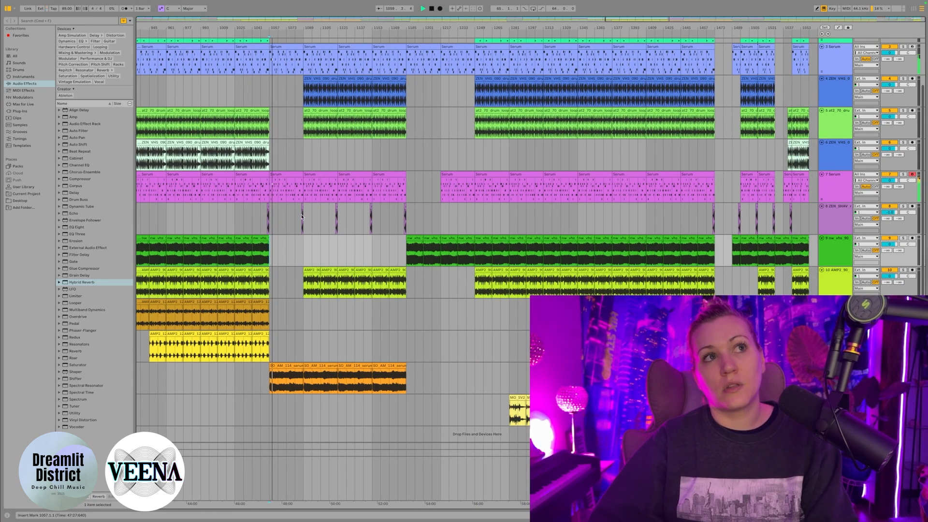
- Copy bars 1089 to 1121 from the third Serum track down to the orange pad track and paste them at bar 1561
click(304, 41)
key(shift+Right)
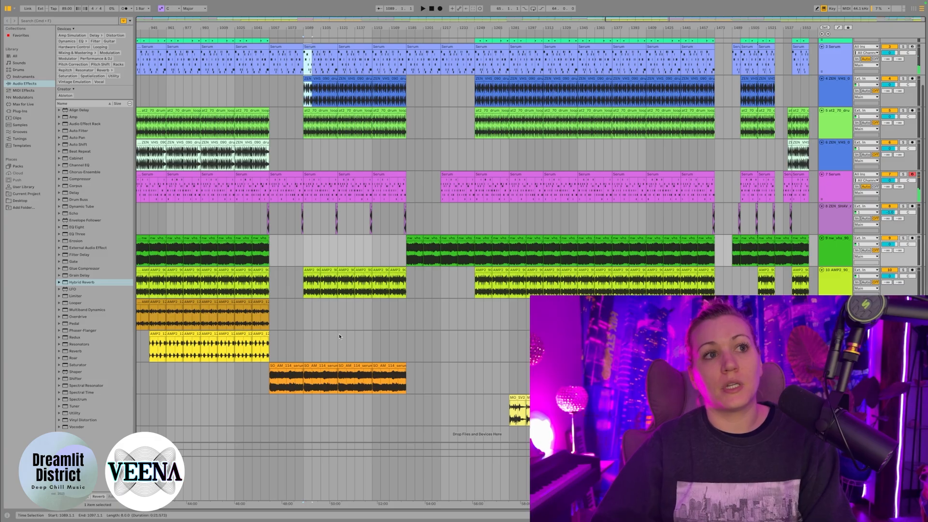
drag(329, 363, 341, 387)
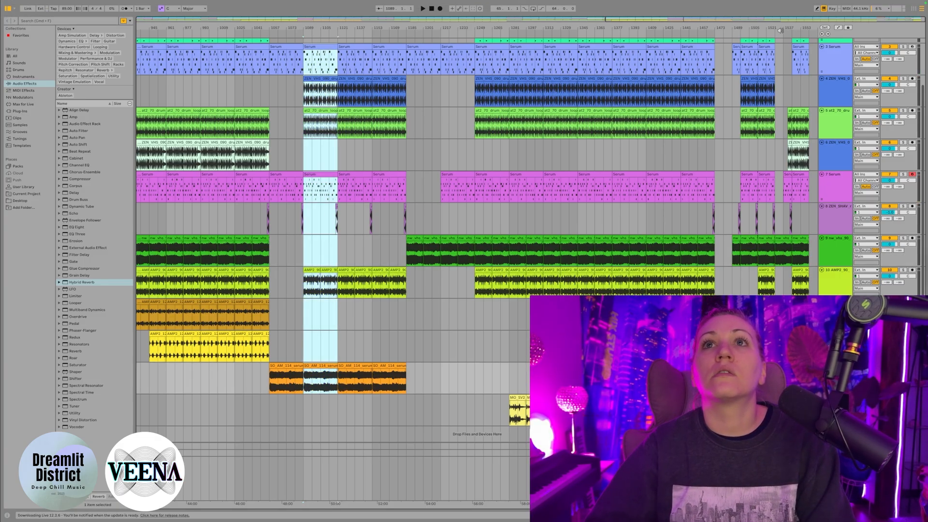
drag(781, 31, 767, 80)
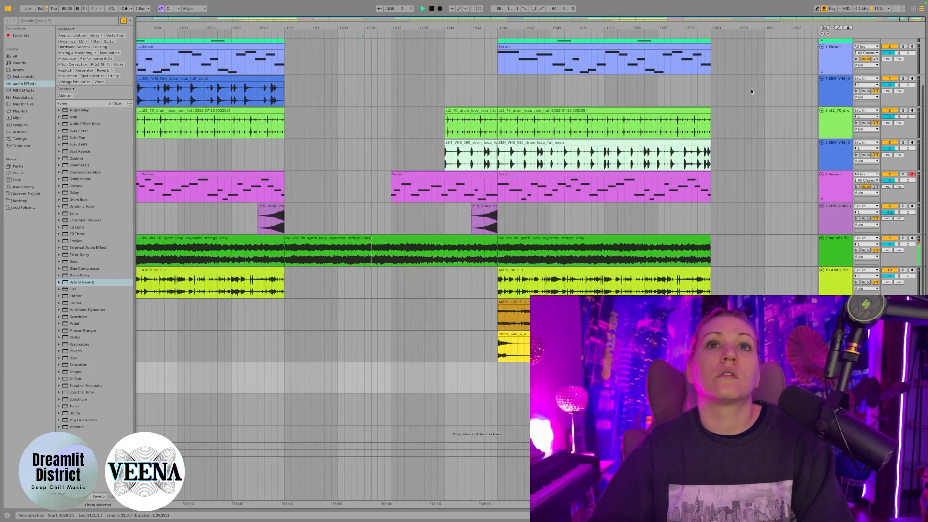
scroll(806, 99, down, 3)
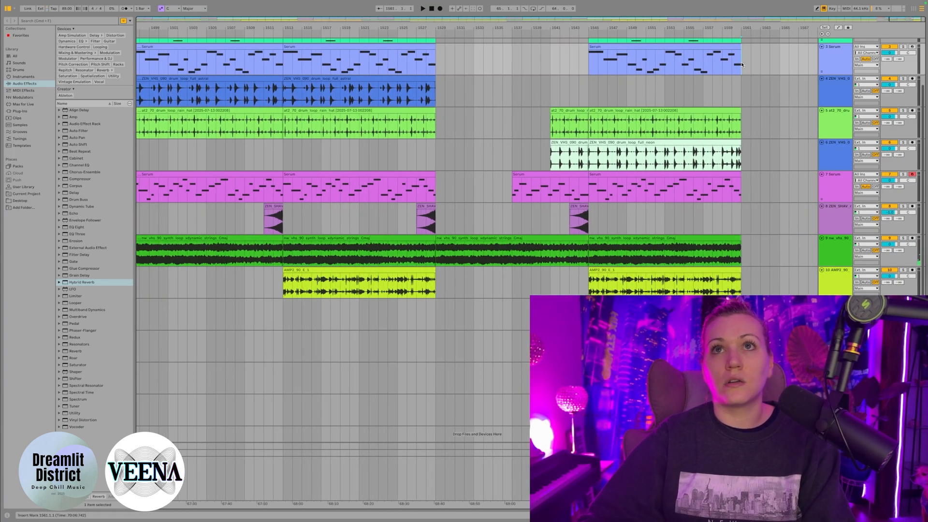
key(super+d)
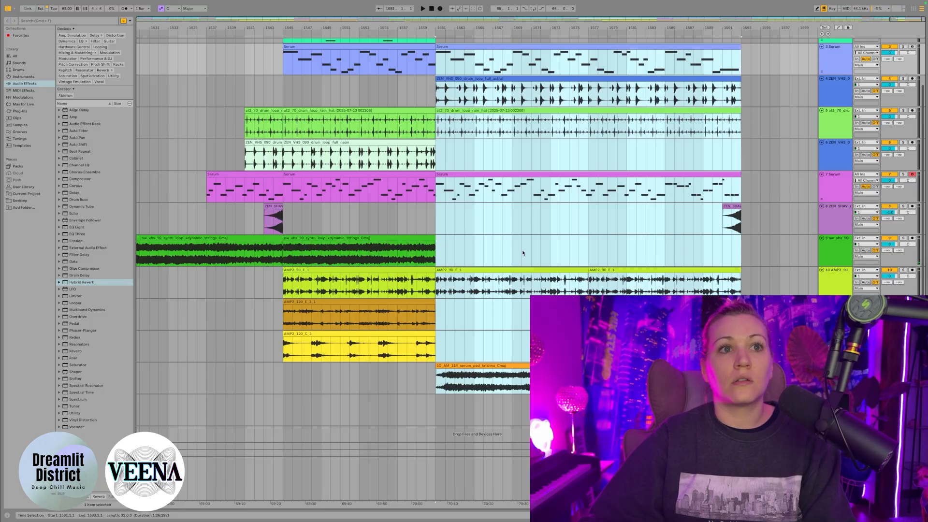
- Move the riser at bar 1591 out past the pasted section, and delete bars 1577 to 1593 across the tracks
click(732, 207)
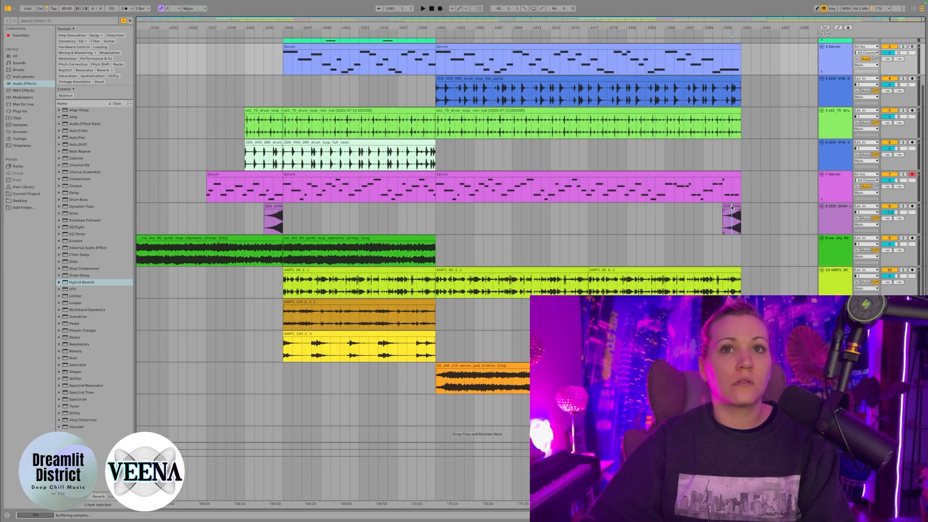
click(733, 209)
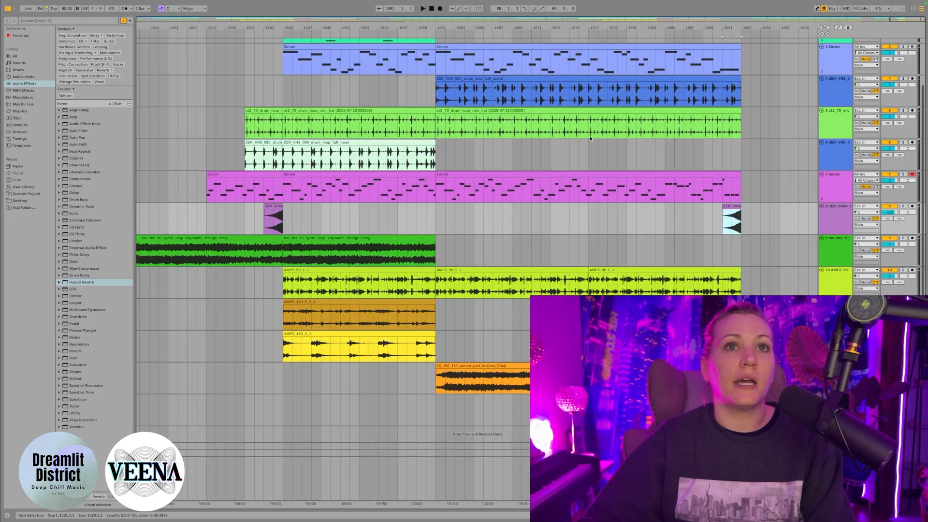
click(589, 61)
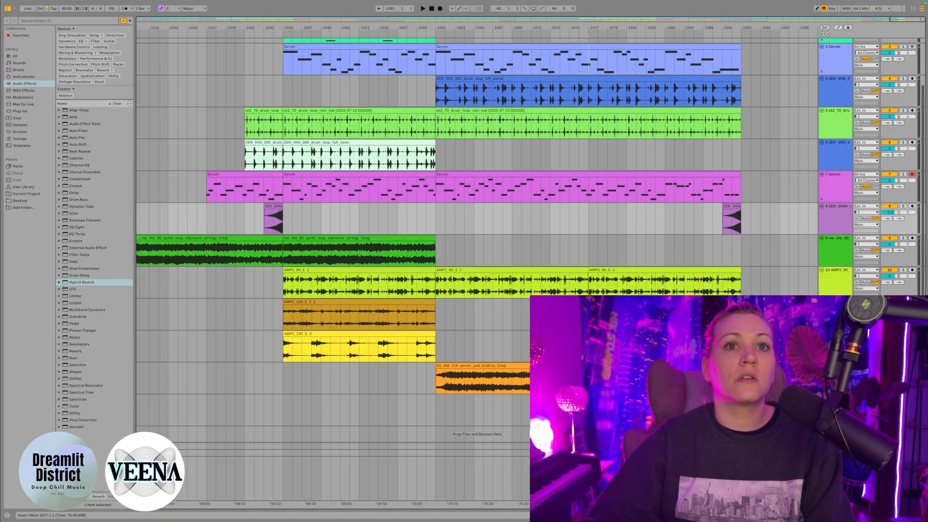
click(771, 250)
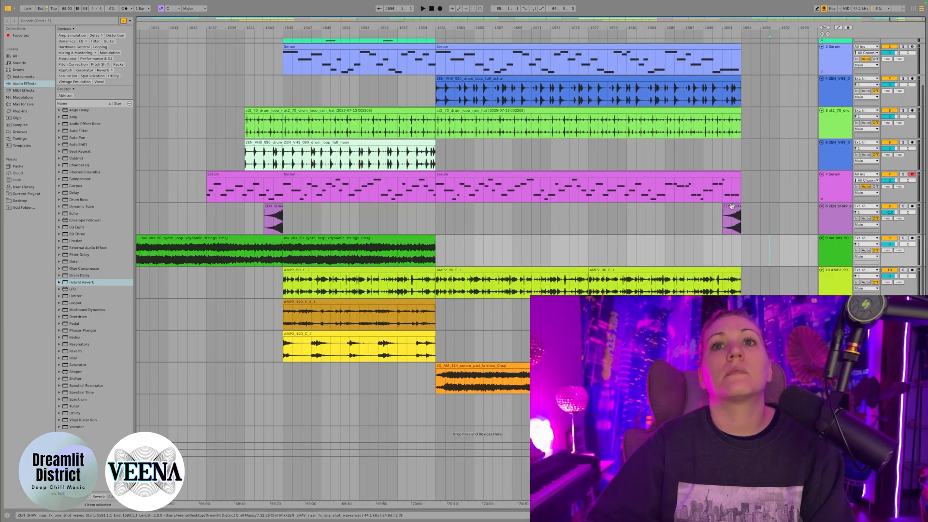
drag(732, 215, 780, 216)
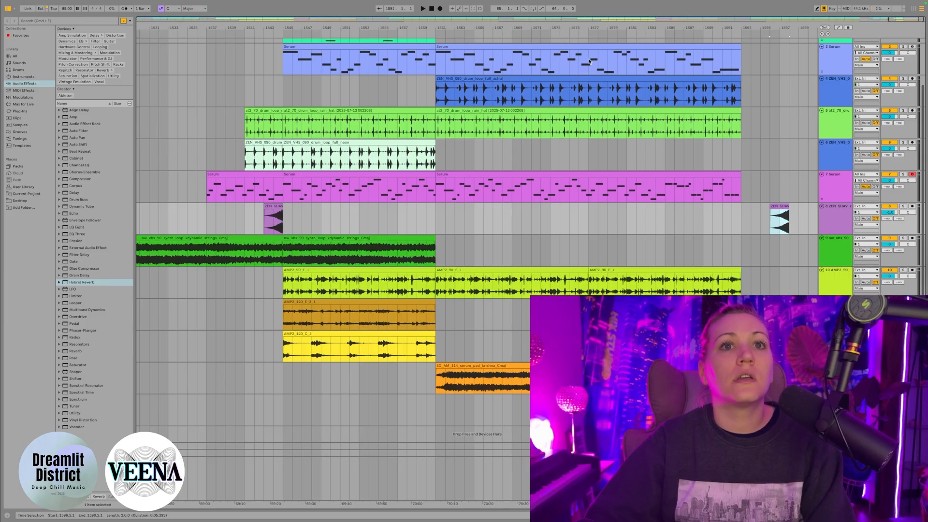
click(589, 381)
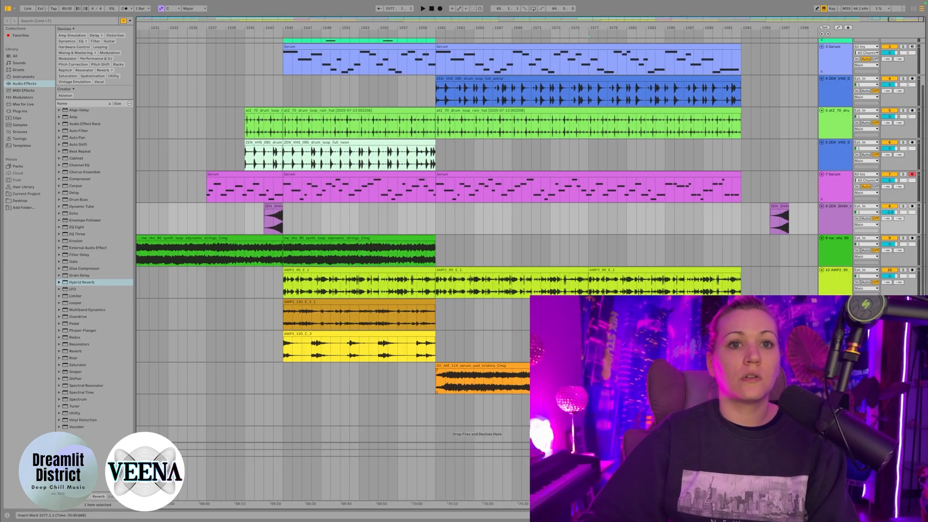
shift+click(742, 55)
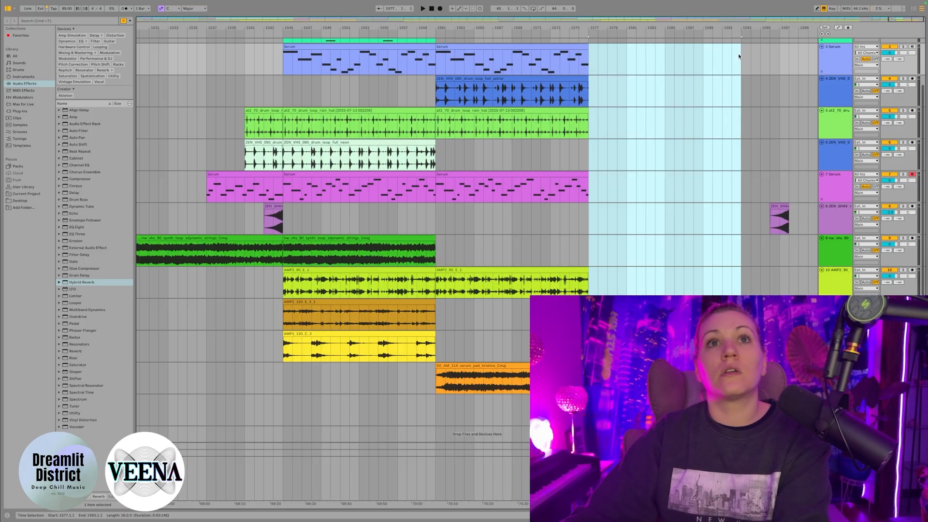
key(Delete)
- Move the riser back to bar 1575 so it ends with the shortened section at bar 1577, and play from bar 1574
drag(773, 215, 562, 220)
click(564, 220)
key(space)
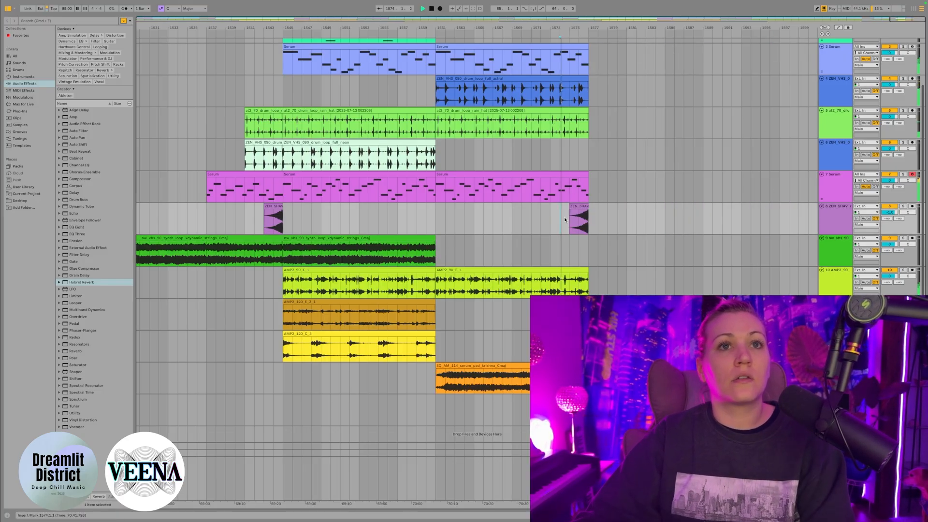
- Copy the two-bar riser at bar 1543 to bar 1559 so it ends at bar 1561, and play the transition
click(275, 207)
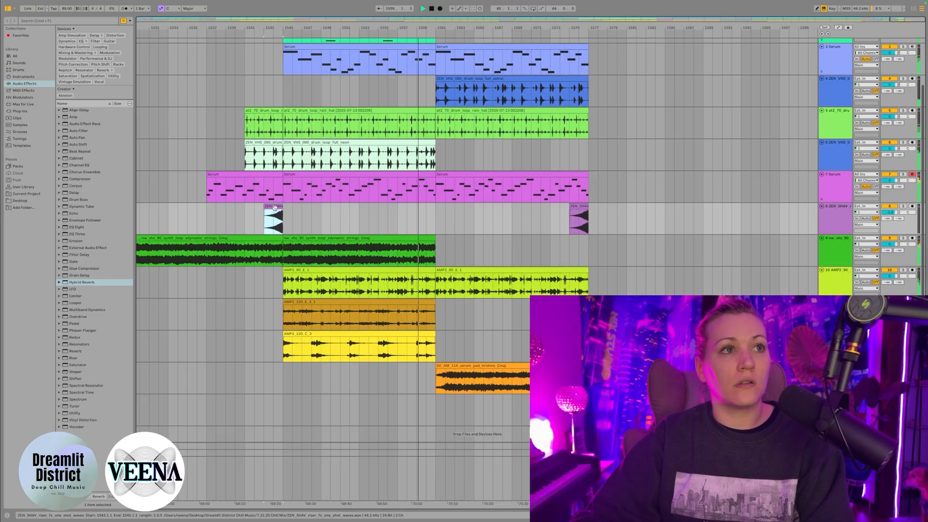
click(417, 221)
key(ctrl+v)
click(417, 221)
key(space)
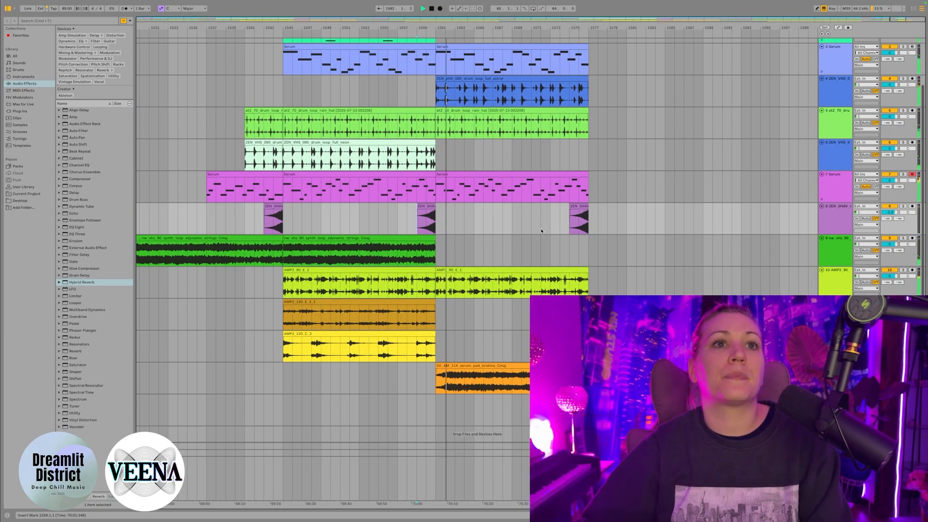
- Review the whole arrangement from the beginning to the new ending, comparing which tracks play in each section
scroll(496, 135, up, 3)
scroll(496, 134, left, 2)
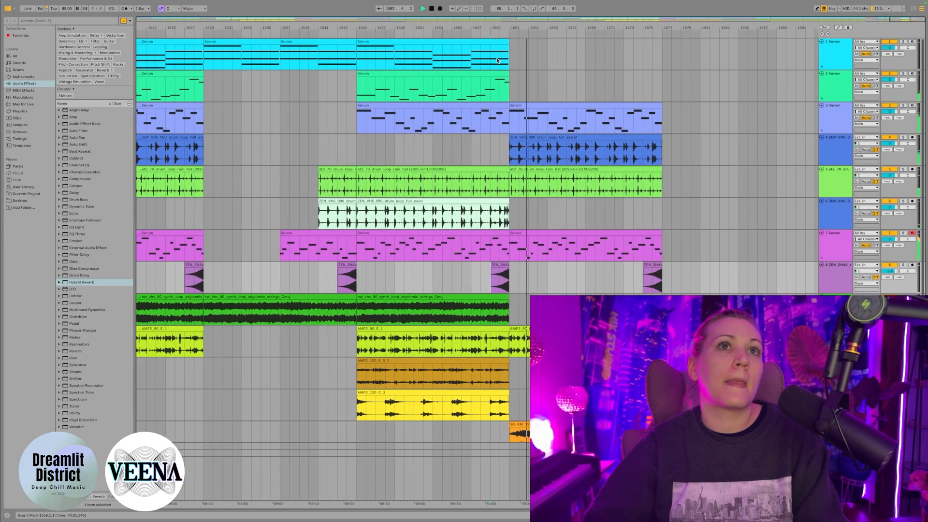
scroll(685, 163, down, 3)
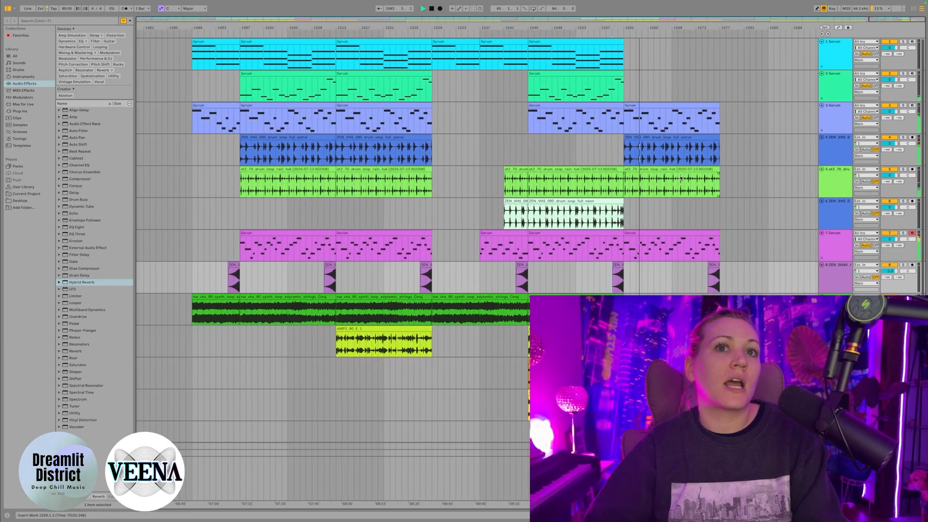
scroll(685, 163, left, 10)
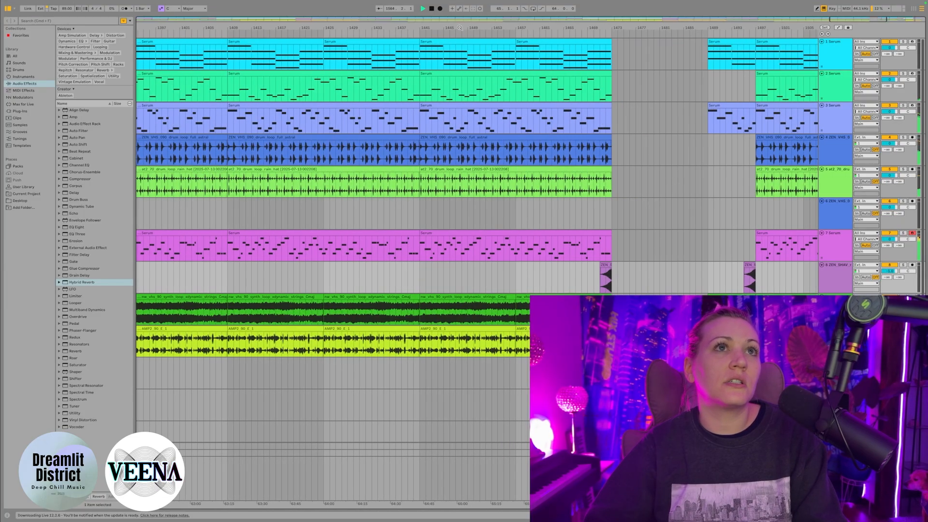
scroll(657, 137, down, 5)
scroll(674, 135, left, 20)
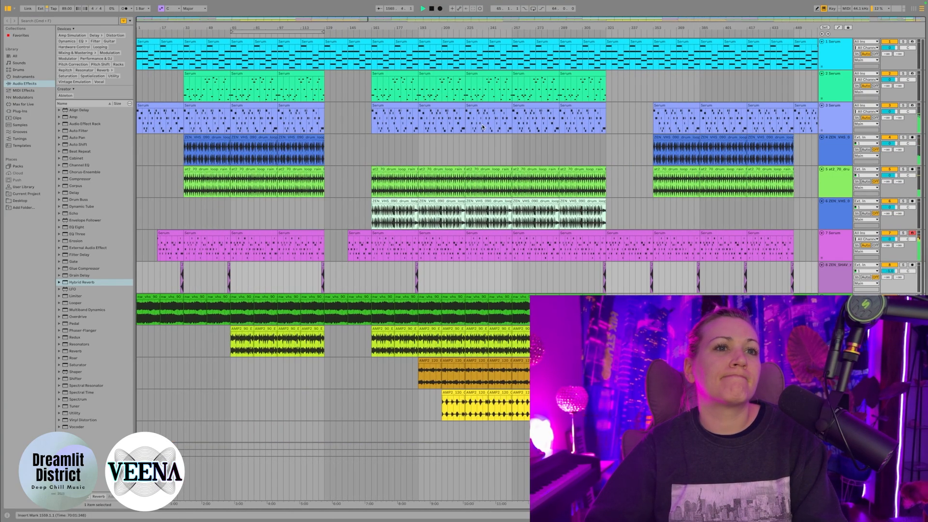
scroll(488, 128, right, 6)
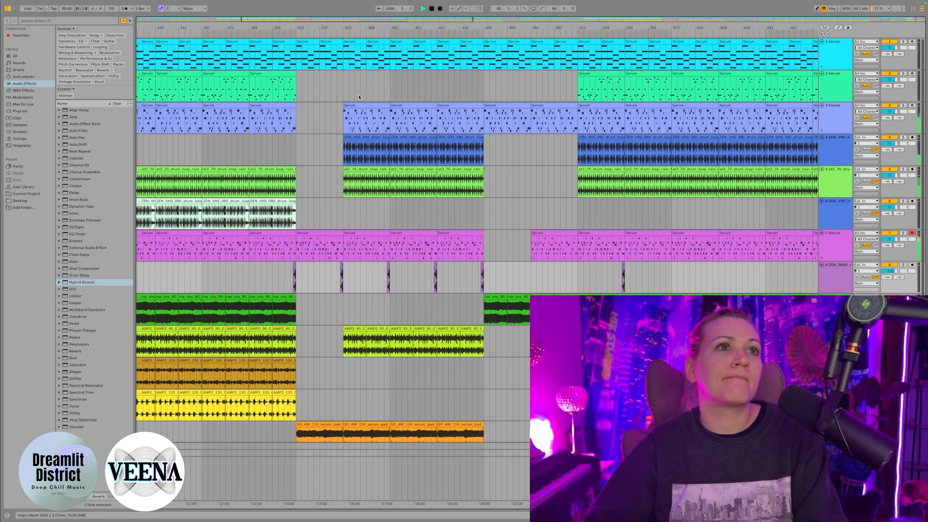
scroll(359, 96, right, 20)
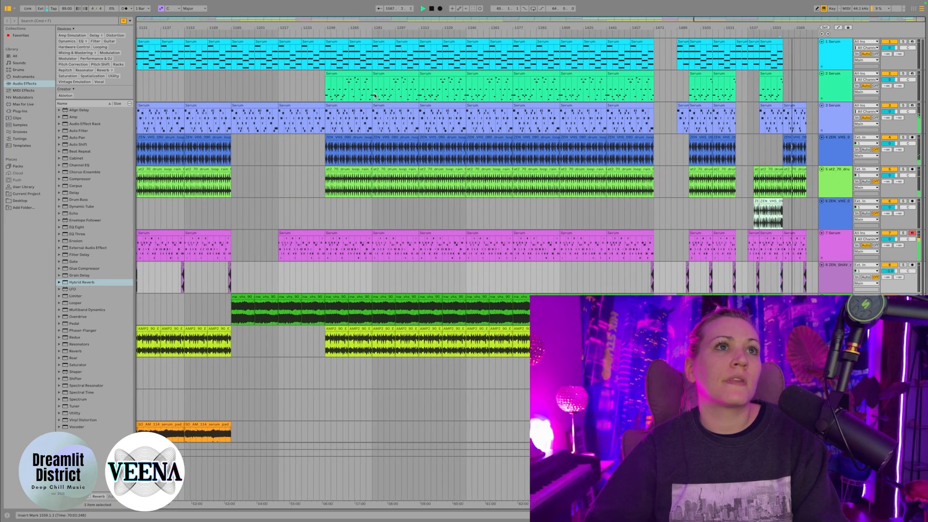
scroll(373, 95, left, 15)
scroll(373, 93, left, 14)
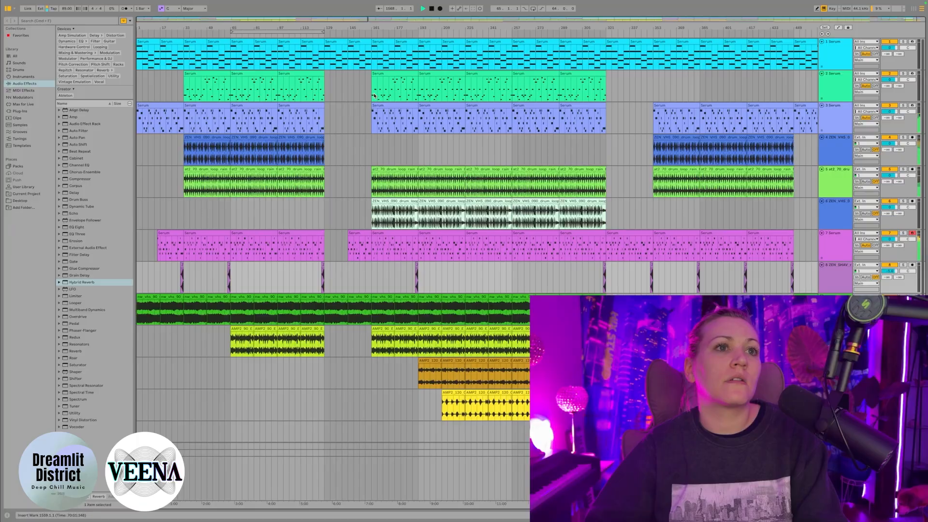
scroll(326, 63, right, 20)
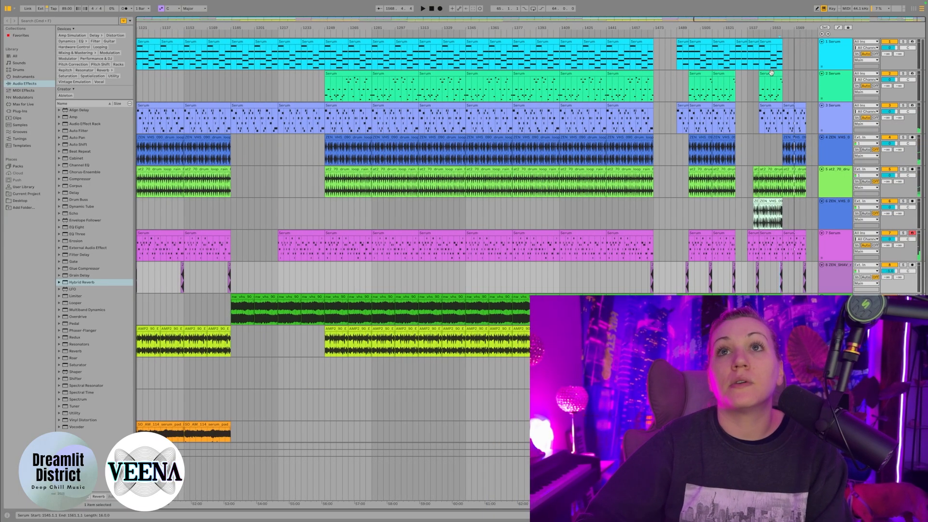
- Copy the 16-bar chord clip at bar 1545 on the first Serum track to bar 1561, and play from bar 1545
click(772, 72)
click(784, 58)
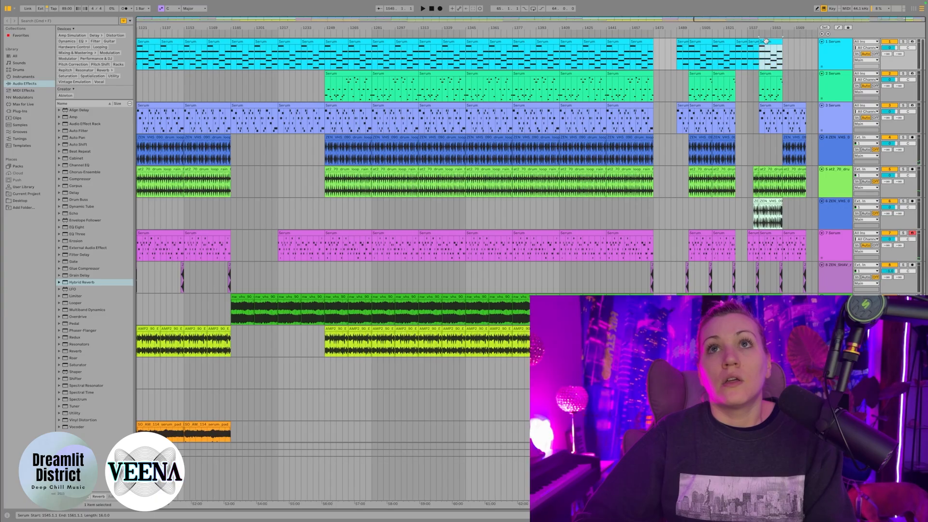
key(super+v)
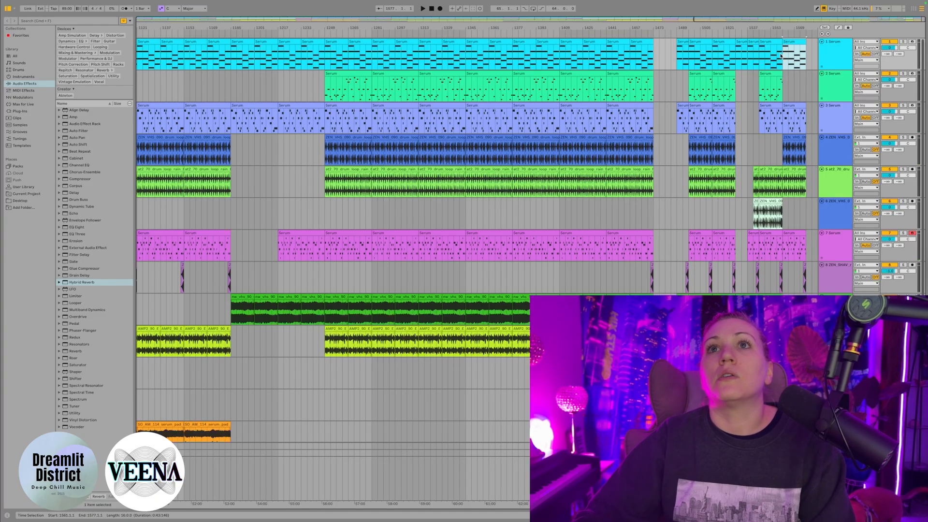
click(760, 59)
key(space)
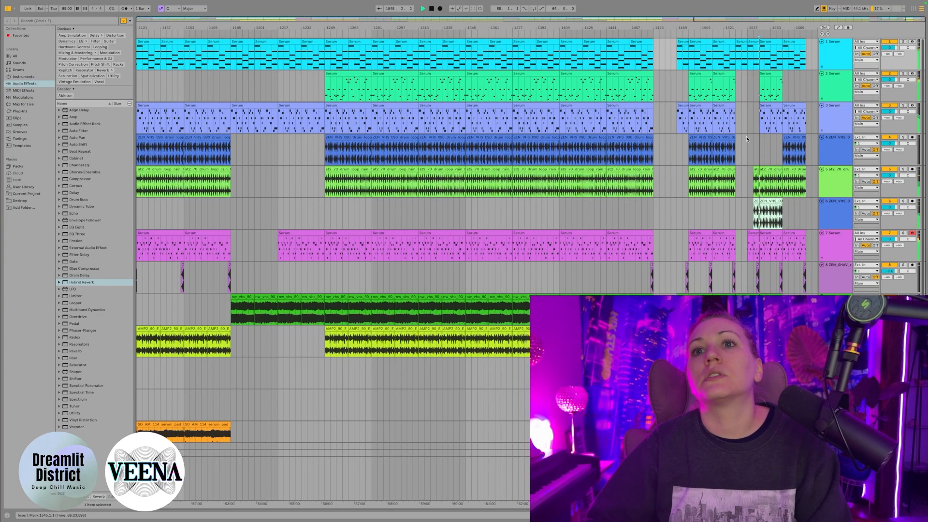
scroll(735, 60, up, 5)
scroll(725, 95, right, 5)
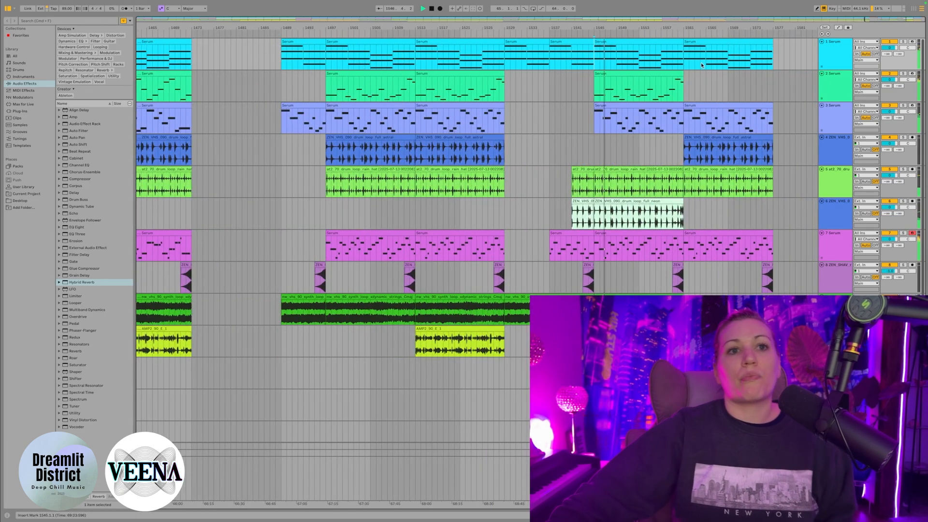
scroll(730, 116, up, 3)
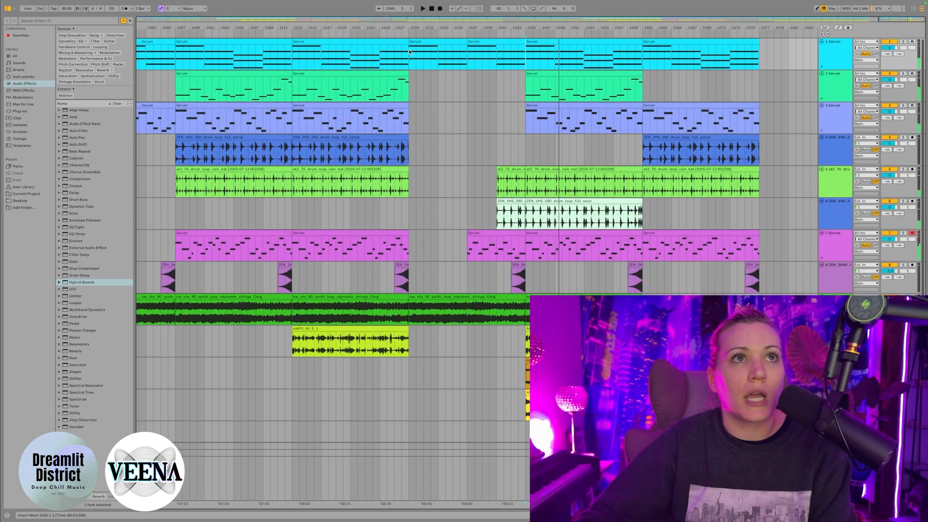
- Look through the earlier sections of the arrangement for one to reuse at the end of the mix
drag(417, 29, 664, 27)
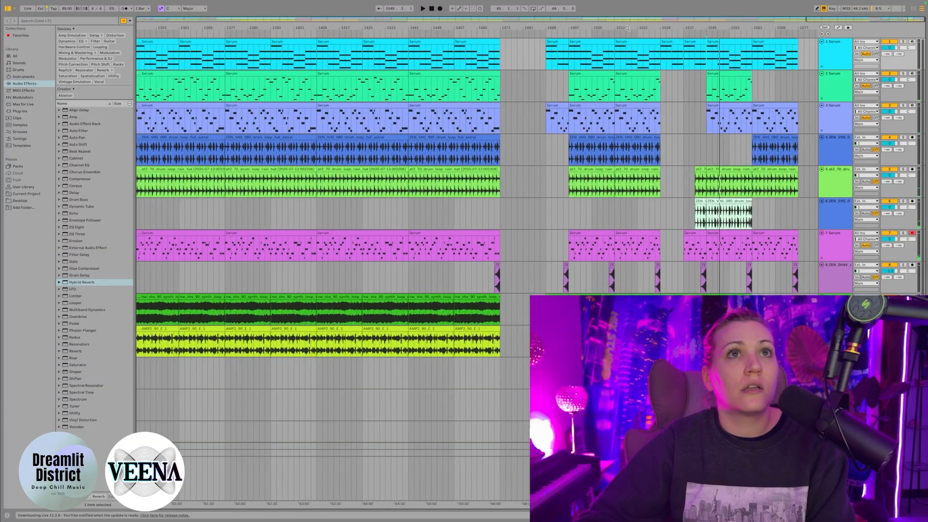
drag(514, 27, 692, 25)
scroll(571, 197, left, 10)
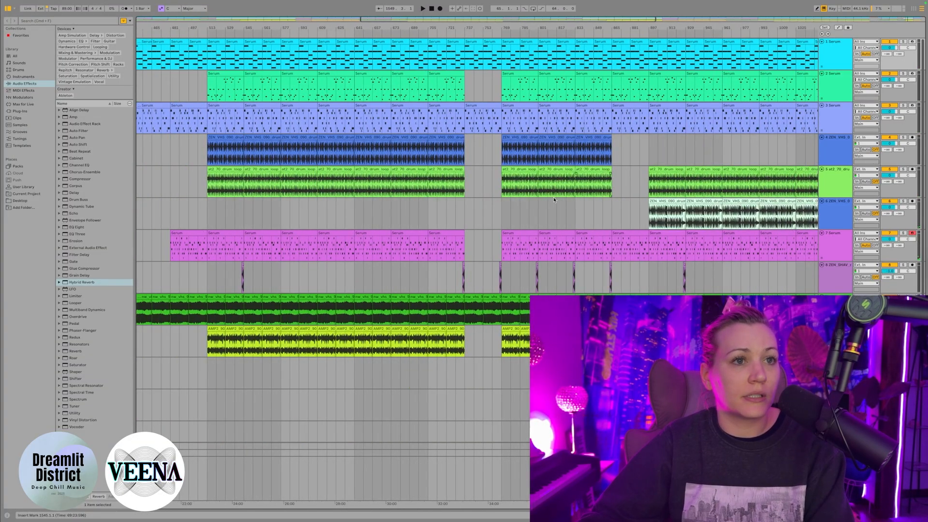
scroll(578, 197, right, 7)
scroll(575, 203, right, 5)
scroll(527, 219, down, 3)
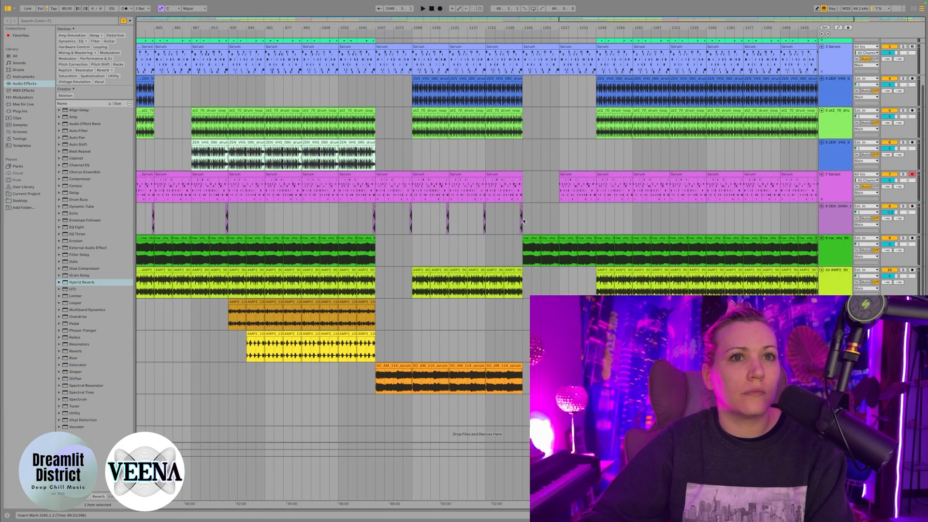
scroll(535, 223, up, 3)
scroll(534, 223, left, 15)
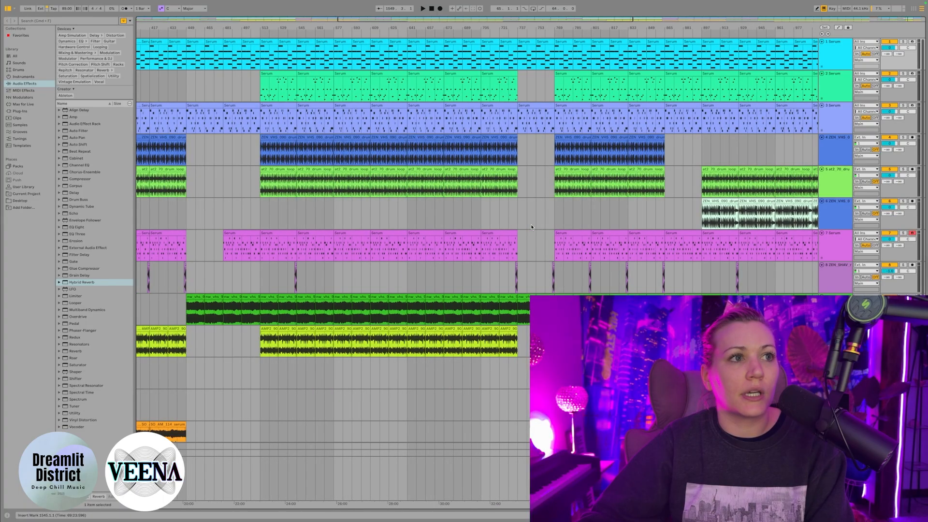
scroll(531, 224, right, 15)
scroll(530, 224, left, 4)
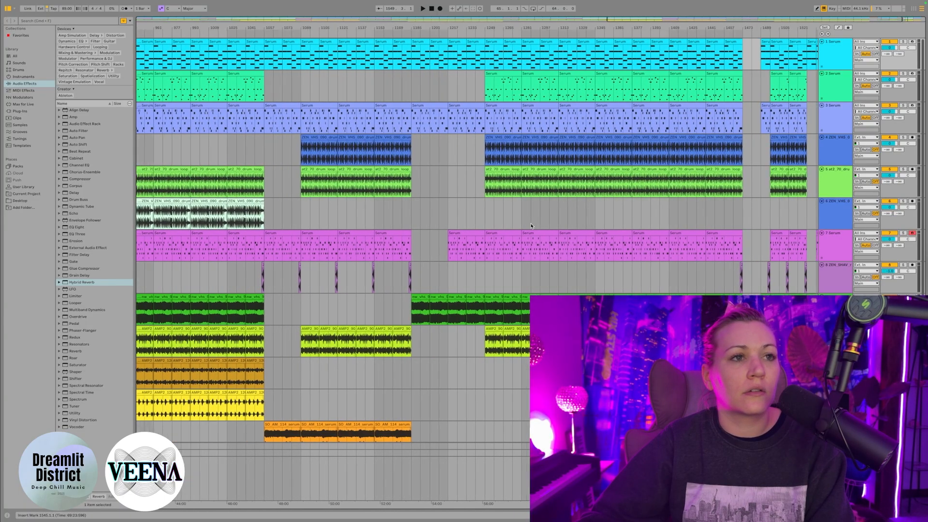
scroll(529, 226, down, 3)
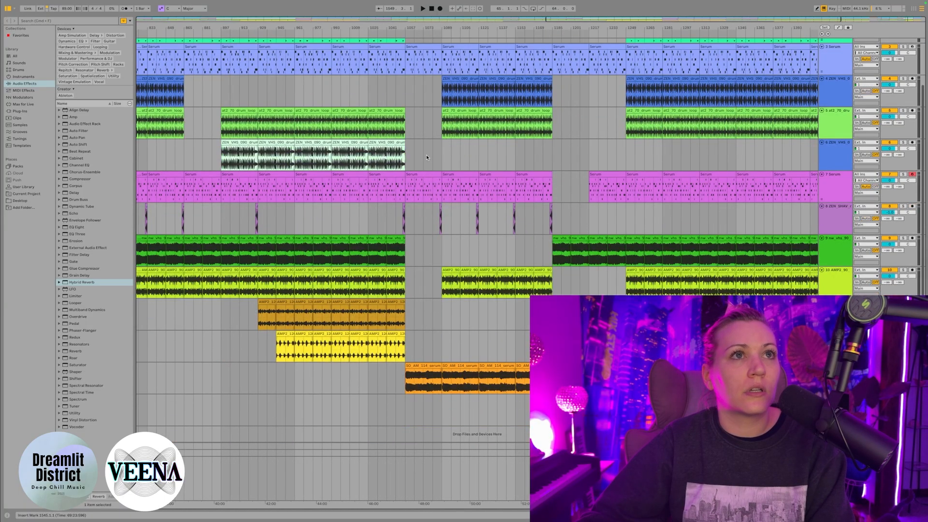
- Copy the 32-bar section from bar 1057 to bar 1089 across all tracks
scroll(427, 158, up, 3)
drag(405, 57, 442, 434)
scroll(451, 337, down, 3)
scroll(517, 293, right, 5)
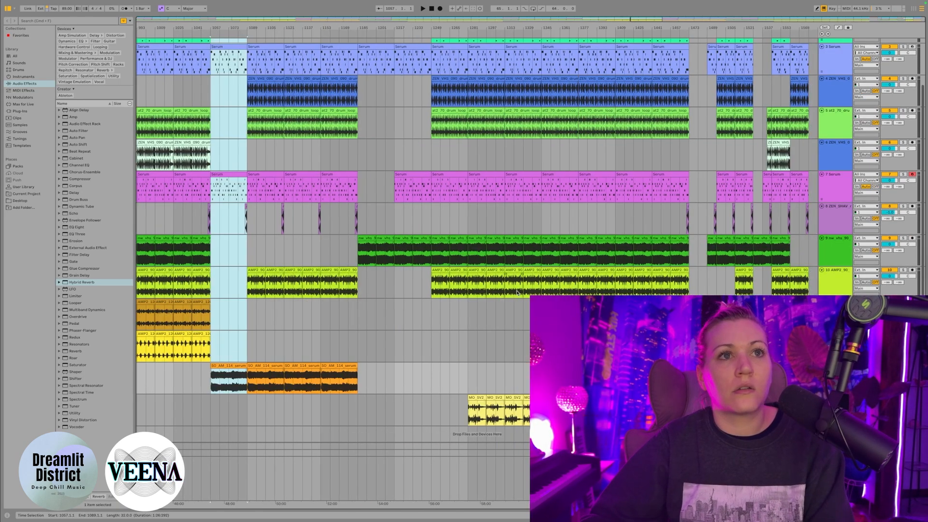
- Try to paste the copied 32-bar section at bar 1577, starting from the third Serum track
drag(736, 26, 717, 69)
click(694, 55)
key(ctrl+v)
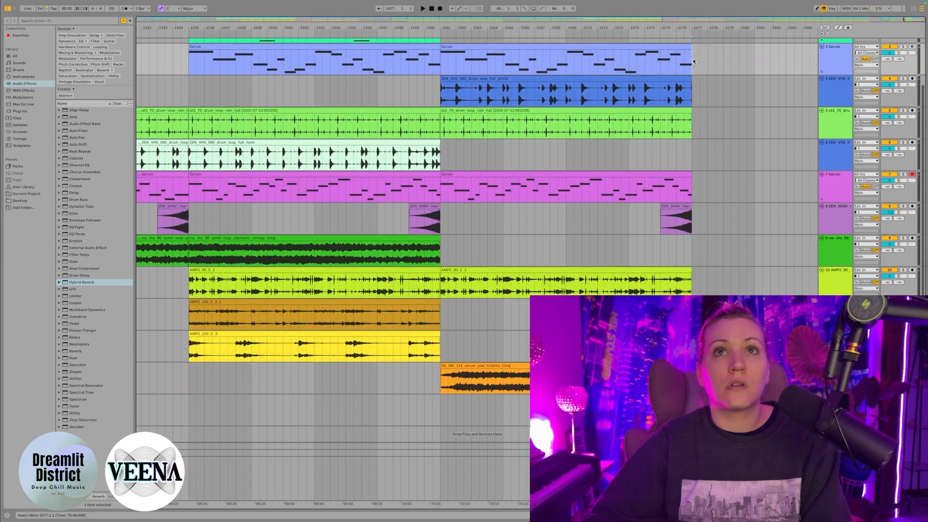
click(691, 30)
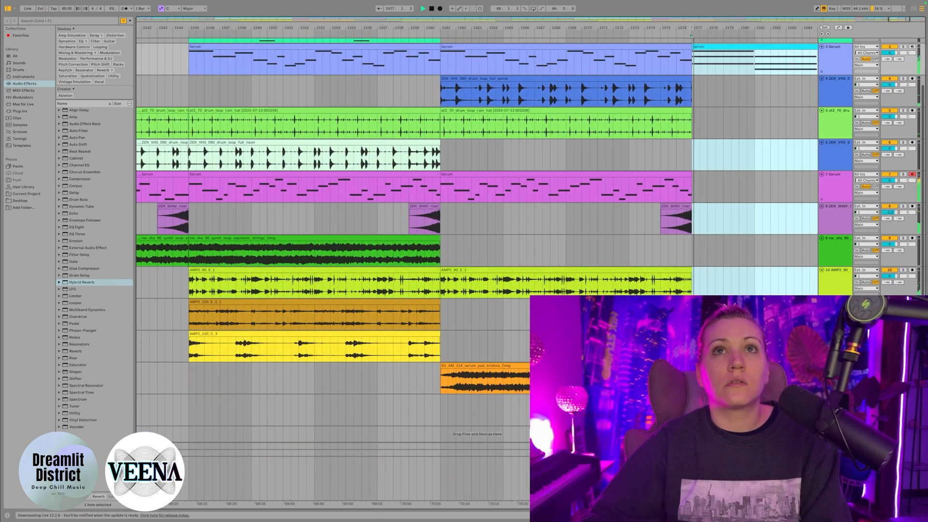
key(space)
drag(690, 27, 683, 4)
click(699, 146)
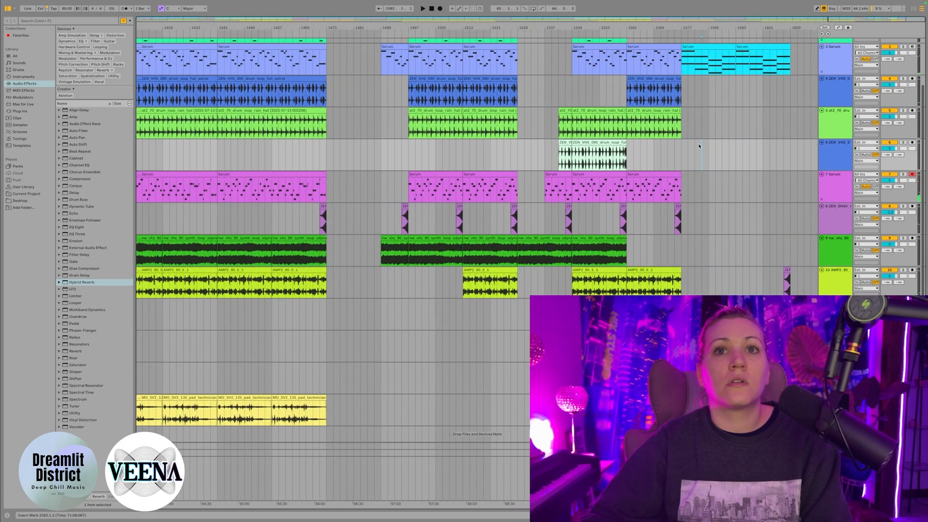
scroll(673, 55, up, 3)
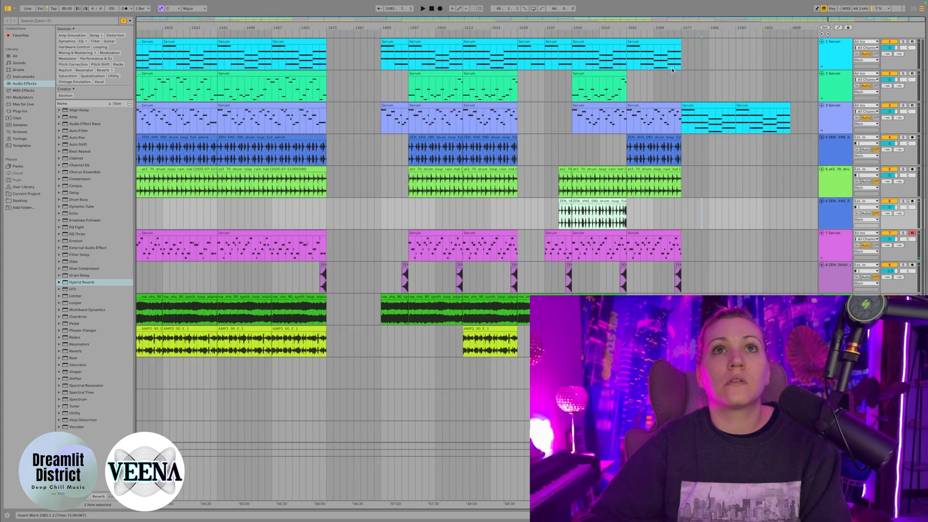
key(super+z)
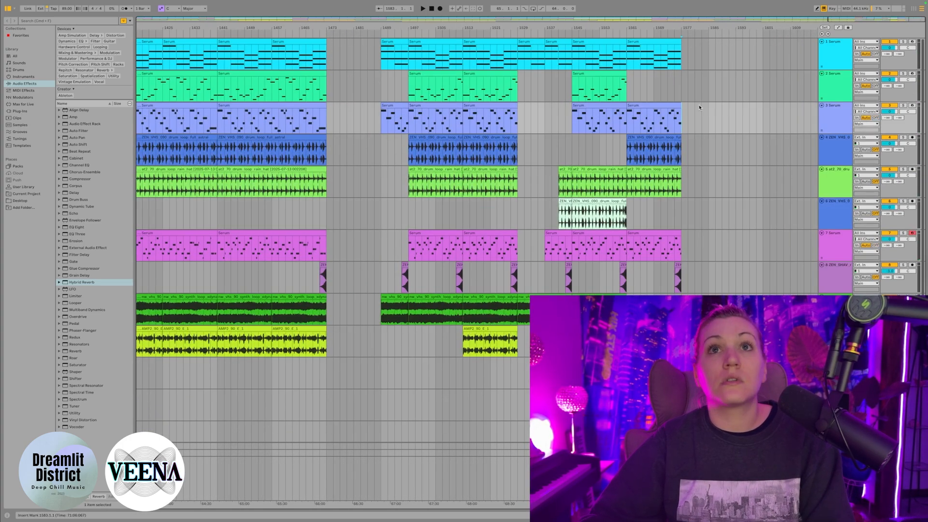
- Paste the copied 32-bar section at bar 1577, starting from the first Serum track, and play the transition into it
click(683, 58)
key(super+v)
click(676, 59)
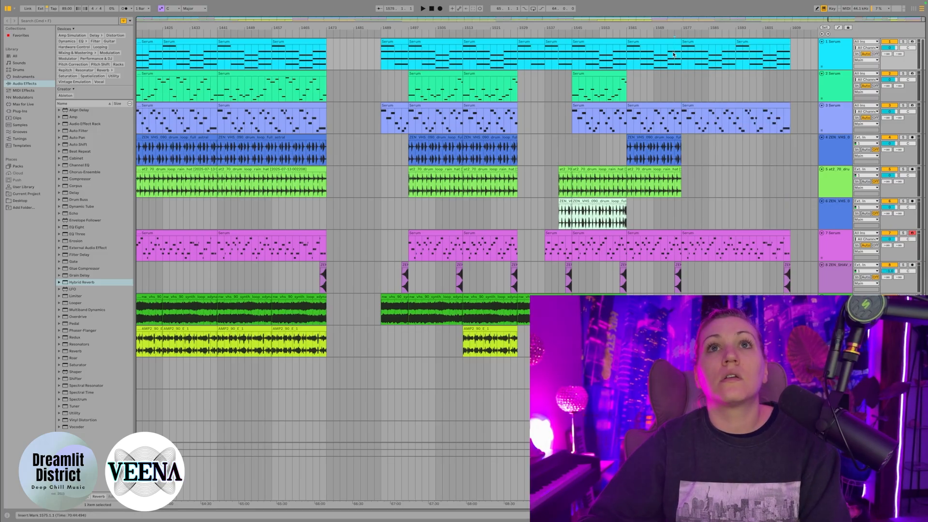
key(space)
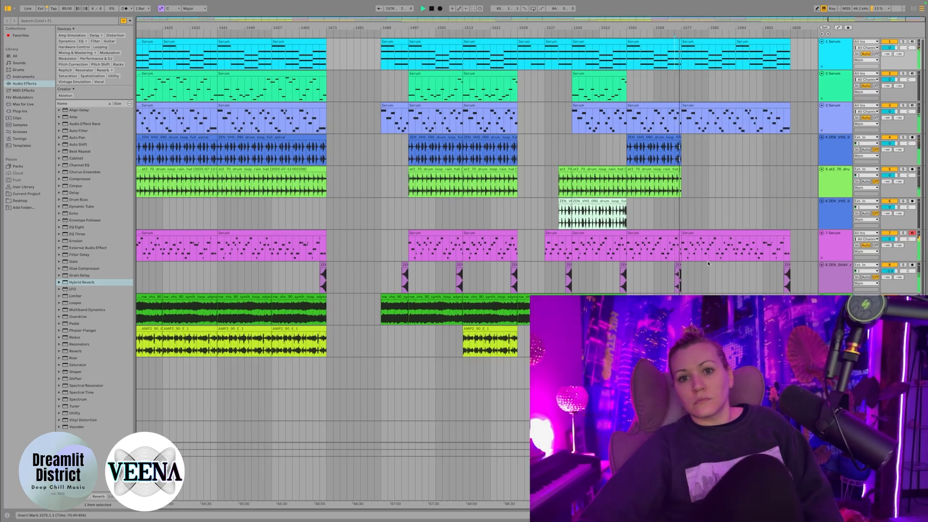
scroll(708, 264, down, 3)
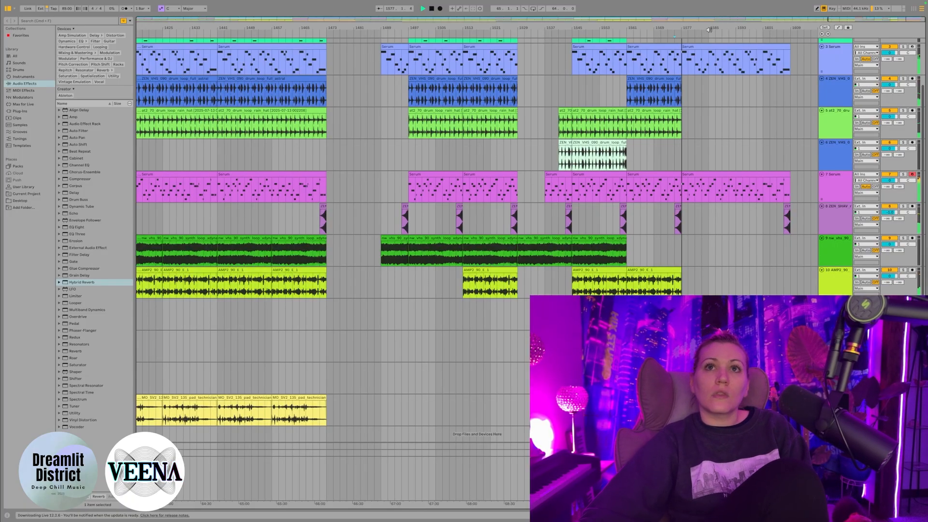
- Delete bars 1585 to 1609 from the third Serum track down through the pad track, keeping the chords on the first track
scroll(709, 157, up, 3)
scroll(709, 156, right, 3)
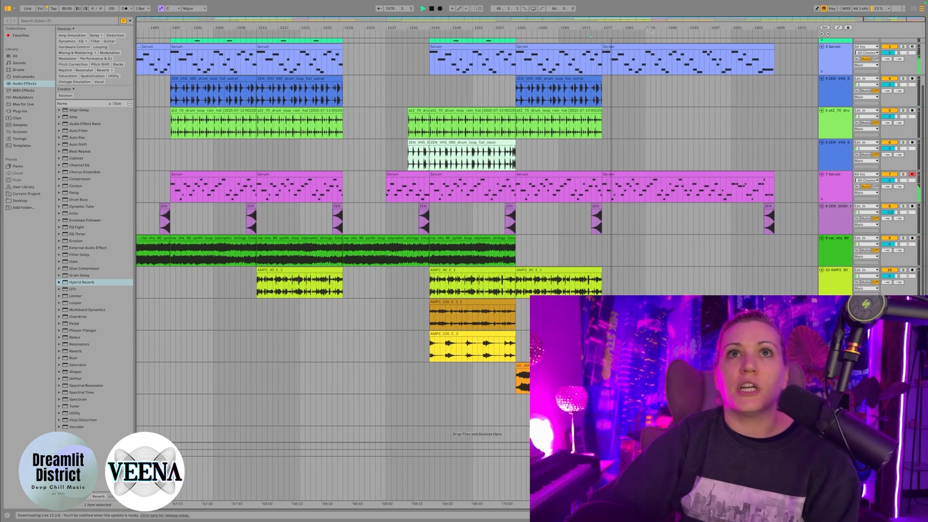
scroll(649, 54, up, 2)
scroll(665, 135, right, 2)
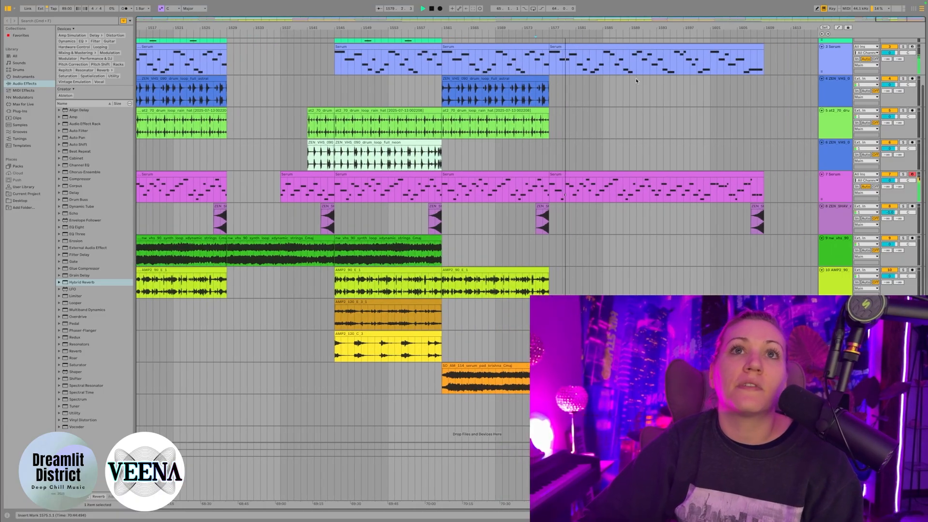
drag(604, 69, 764, 294)
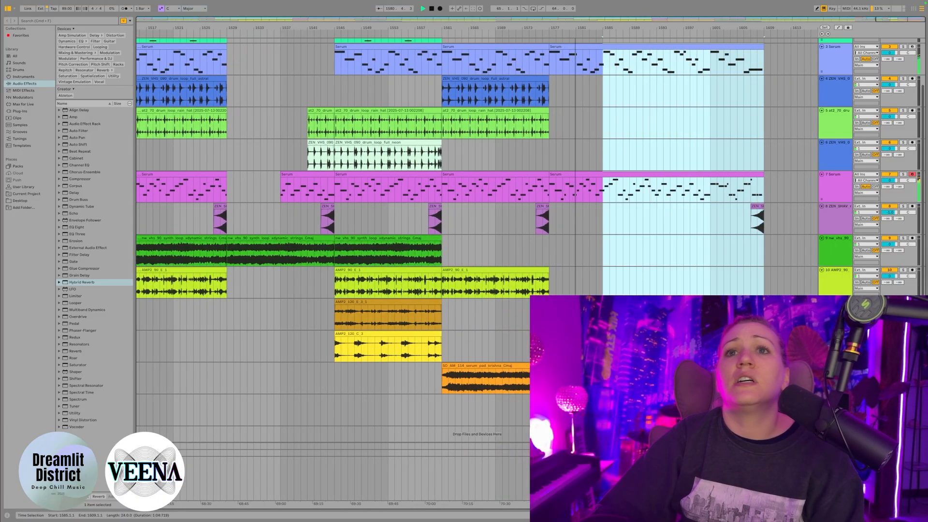
key(Delete)
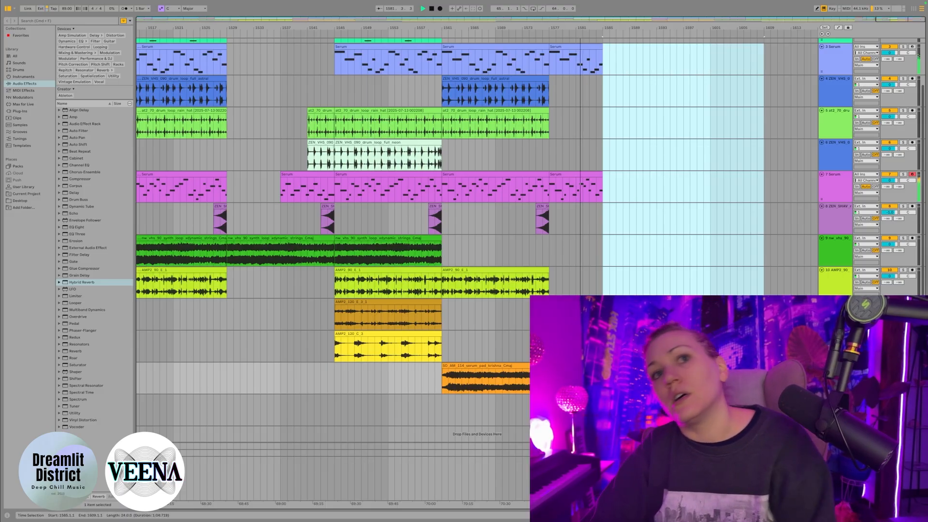
- Copy the two-bar riser at bar 1575 to bar 1583 so it ends at bar 1585
click(542, 220)
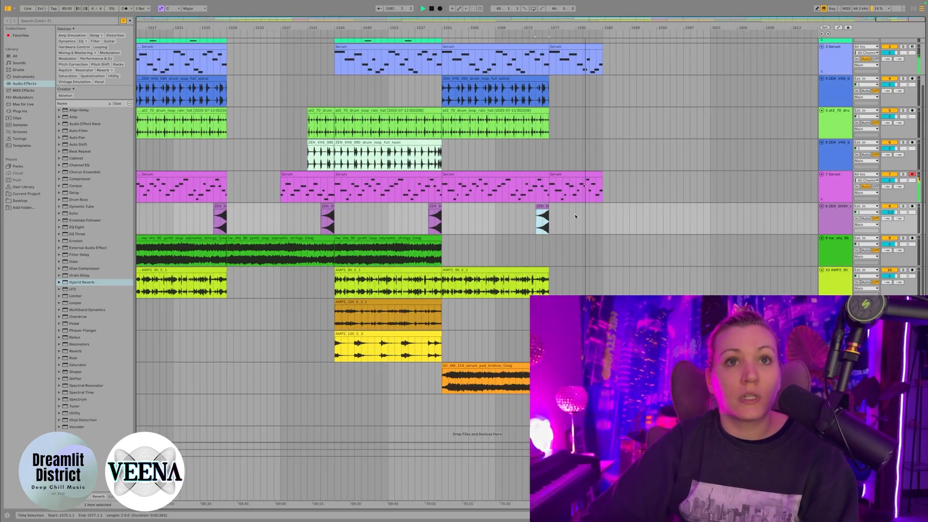
click(590, 219)
key(ctrl+v)
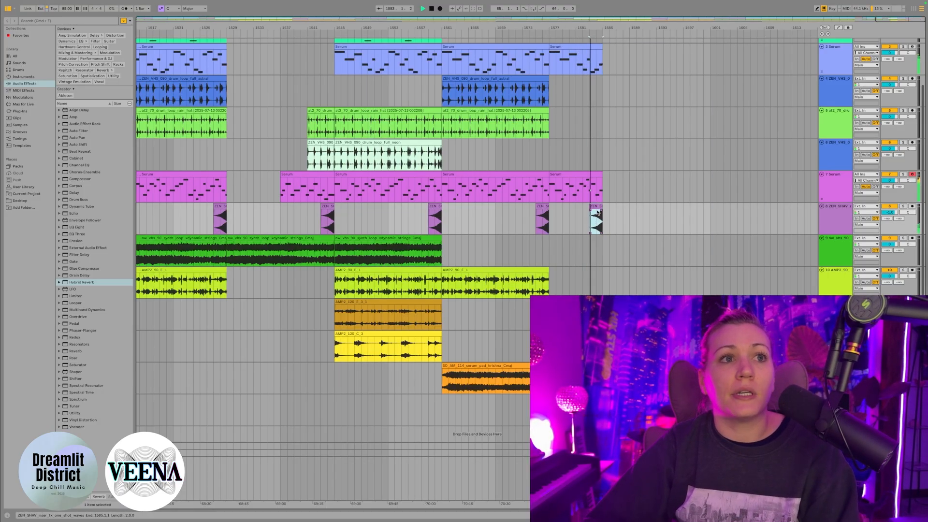
- Play from bar 1513, and copy the 16-bar section from bar 1513 to bar 1529 from the first Serum track through track 10
scroll(389, 69, left, 10)
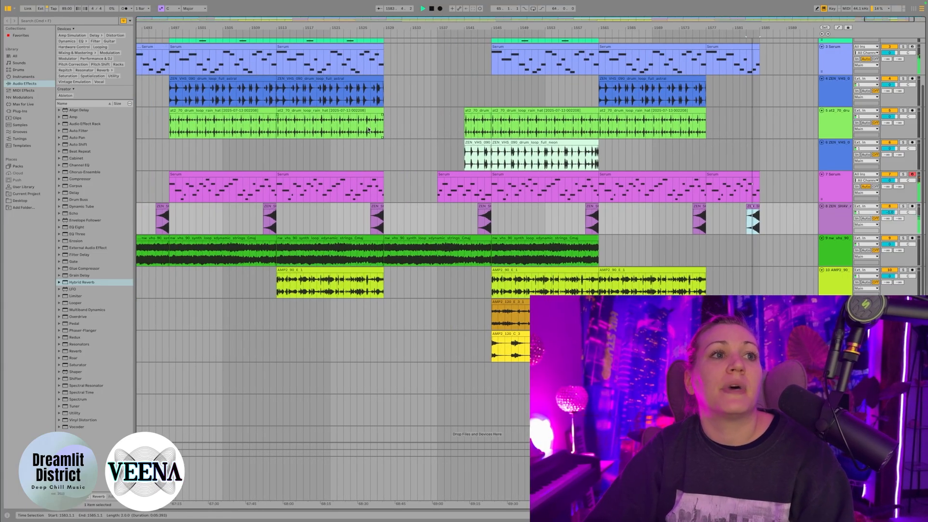
scroll(368, 130, up, 3)
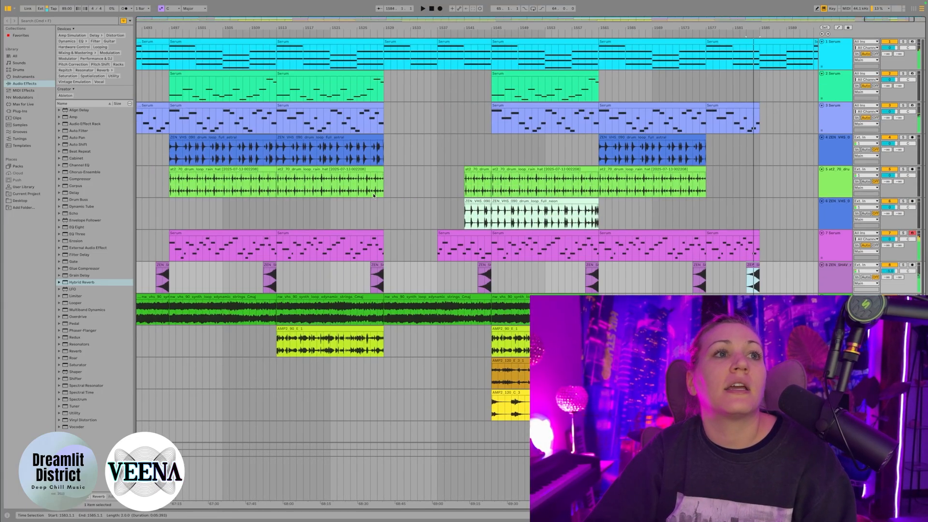
click(278, 346)
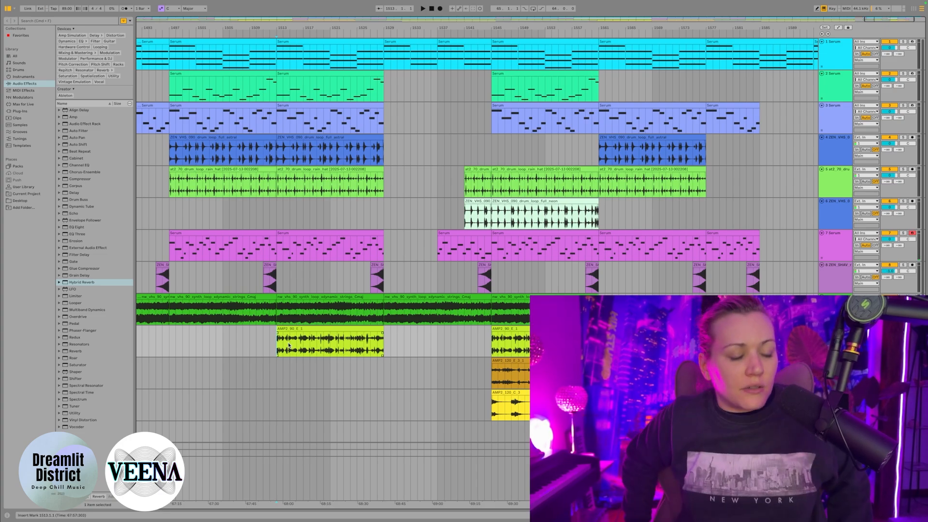
key(space)
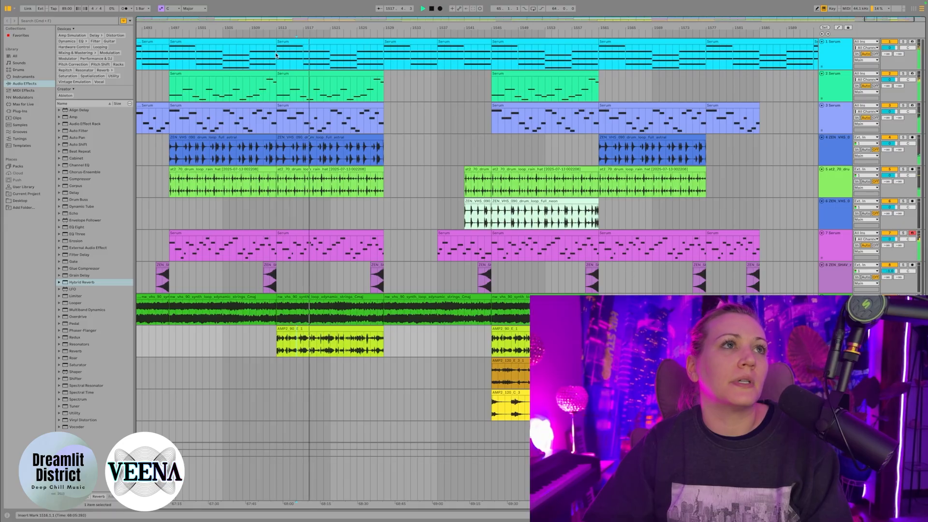
drag(277, 57, 383, 357)
key(space)
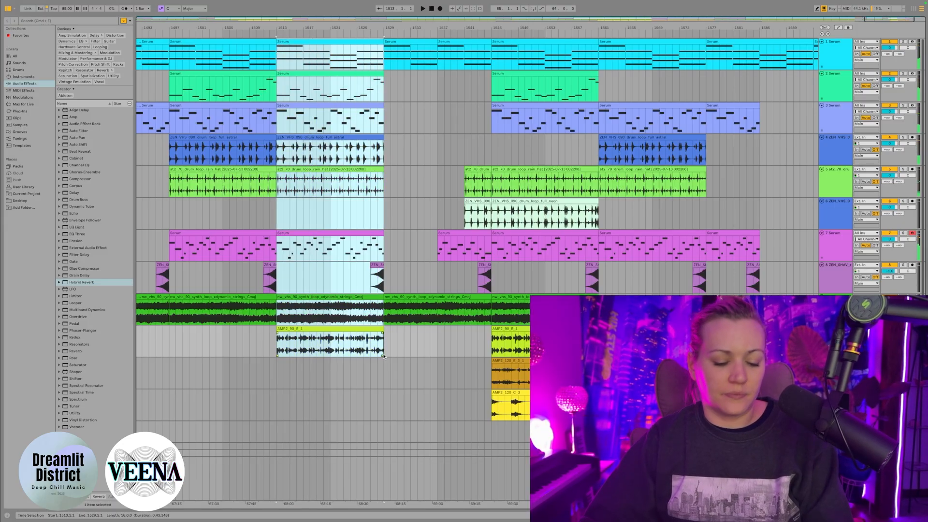
- Paste the copied 16-bar section at bar 1585, and delete the leftover eight-bar chord clip at bar 1601
scroll(513, 195, right, 5)
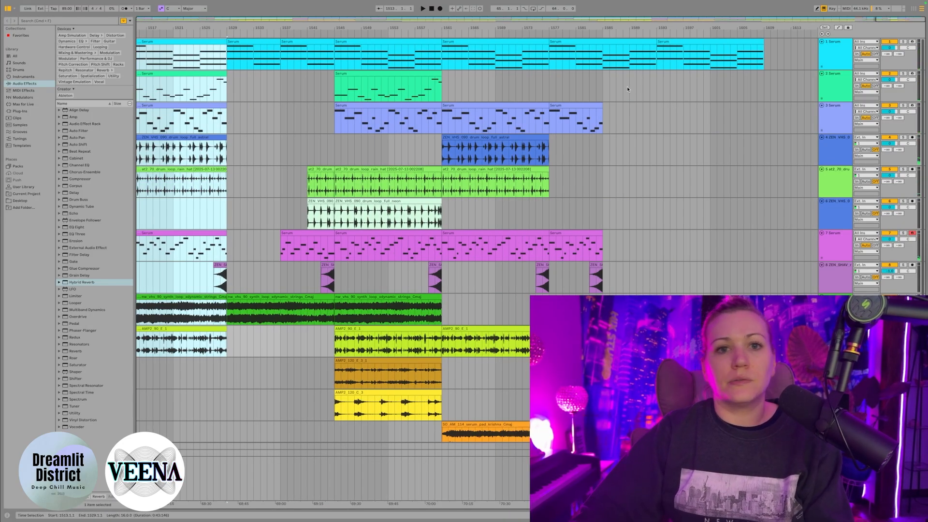
scroll(628, 86, down, 3)
scroll(646, 99, up, 3)
scroll(643, 103, down, 3)
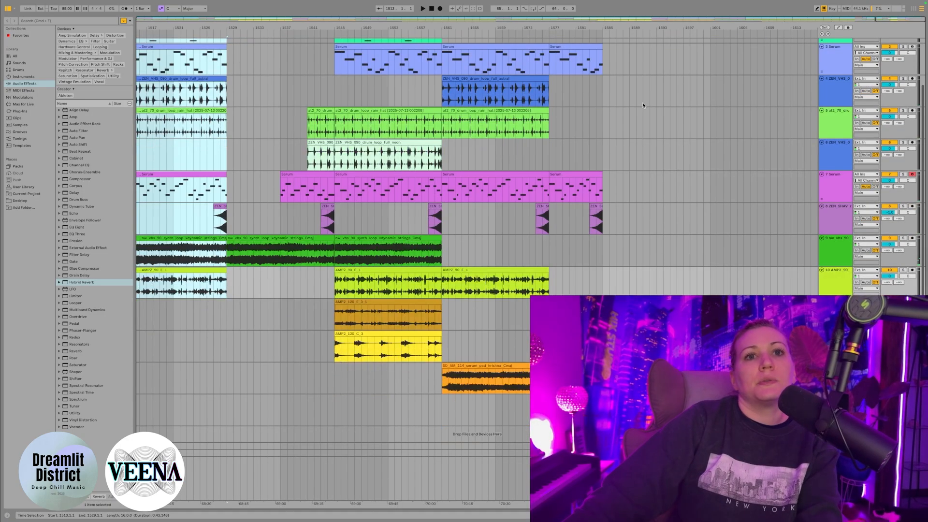
scroll(618, 72, up, 3)
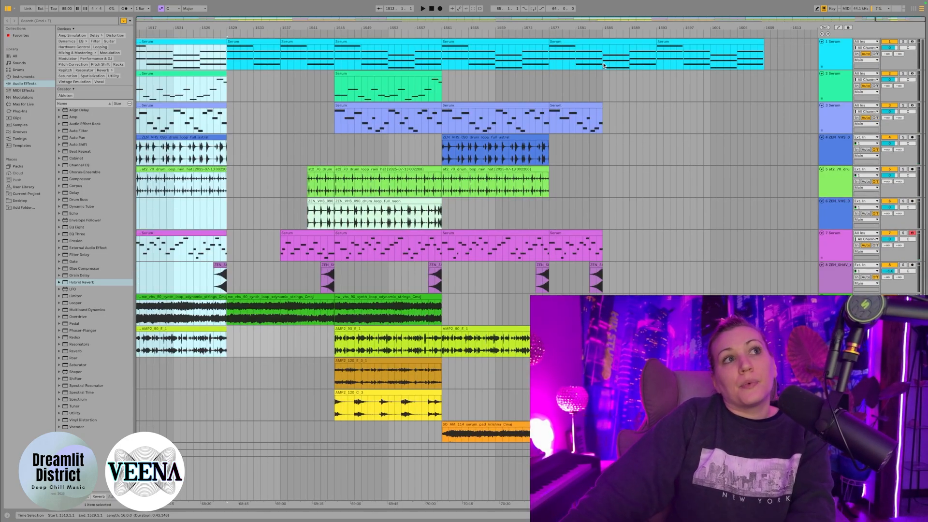
click(604, 66)
key(ctrl+v)
click(755, 43)
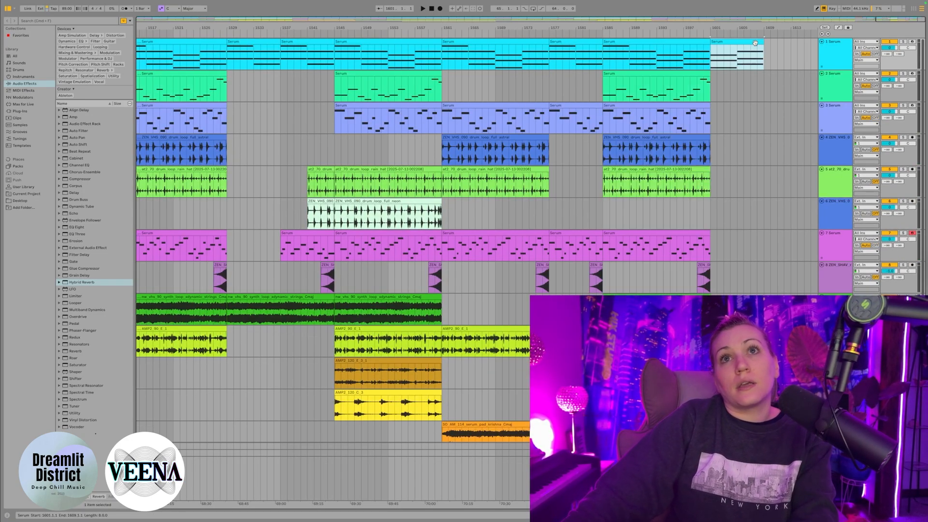
key(Delete)
- Play the new section from bar 1585, and compare its tracks with those of the preceding sections
click(602, 67)
key(space)
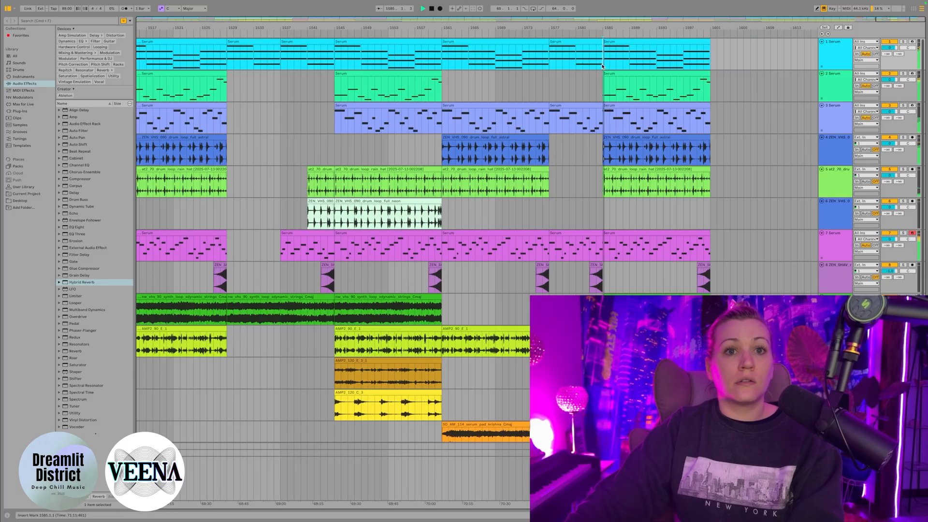
scroll(614, 255, left, 2)
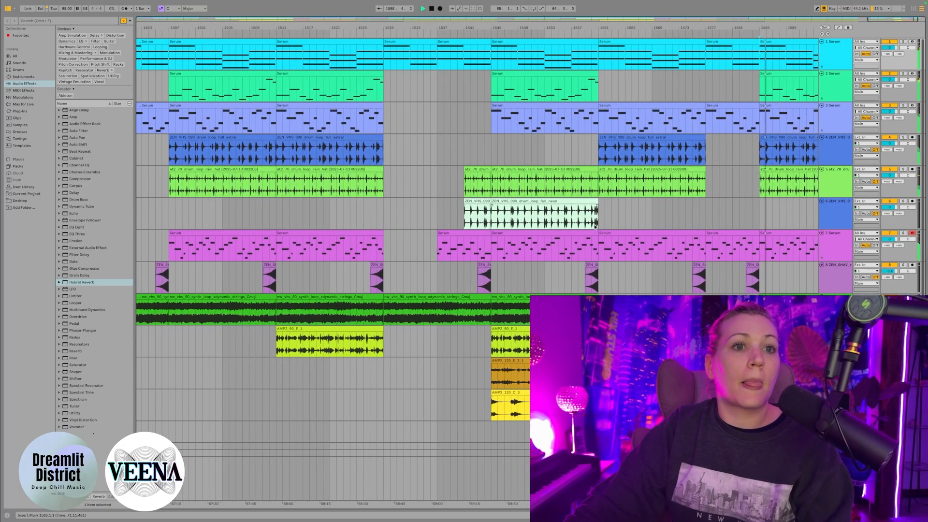
scroll(587, 220, down, 2)
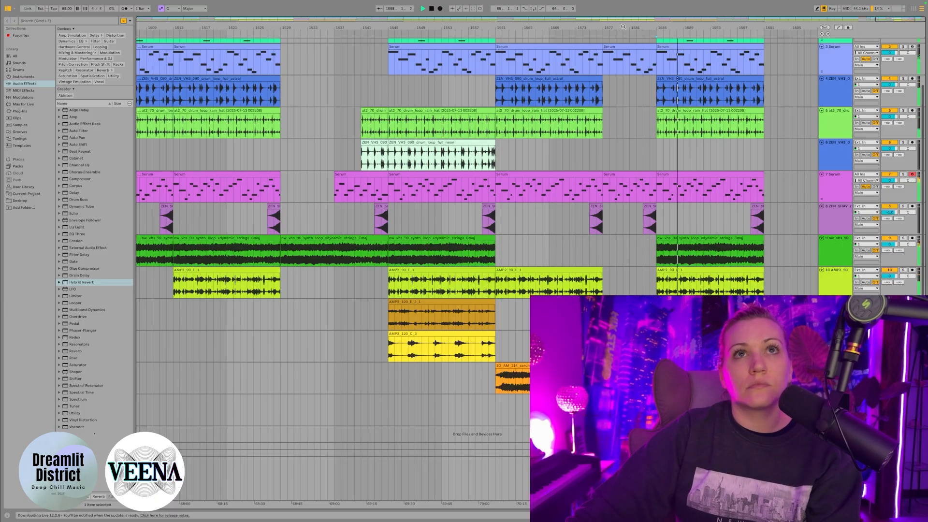
scroll(637, 259, up, 2)
scroll(638, 258, right, 3)
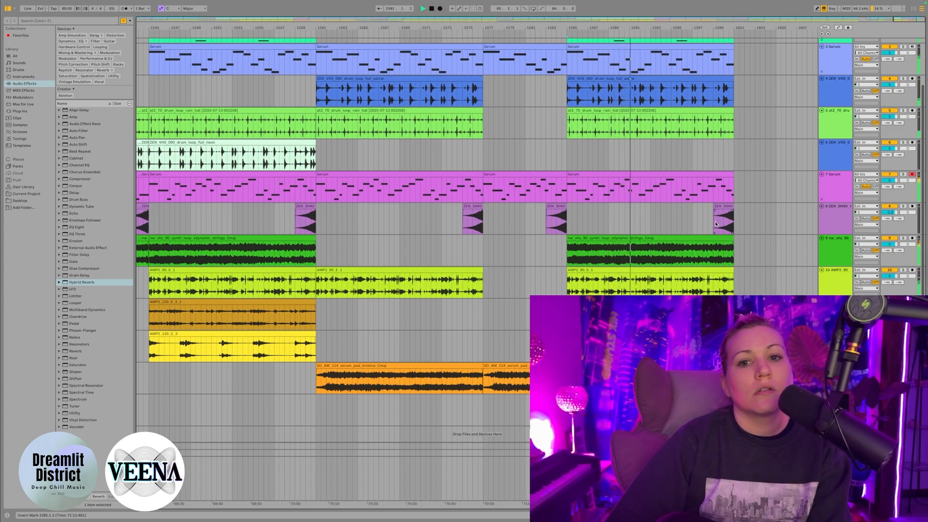
scroll(692, 228, up, 3)
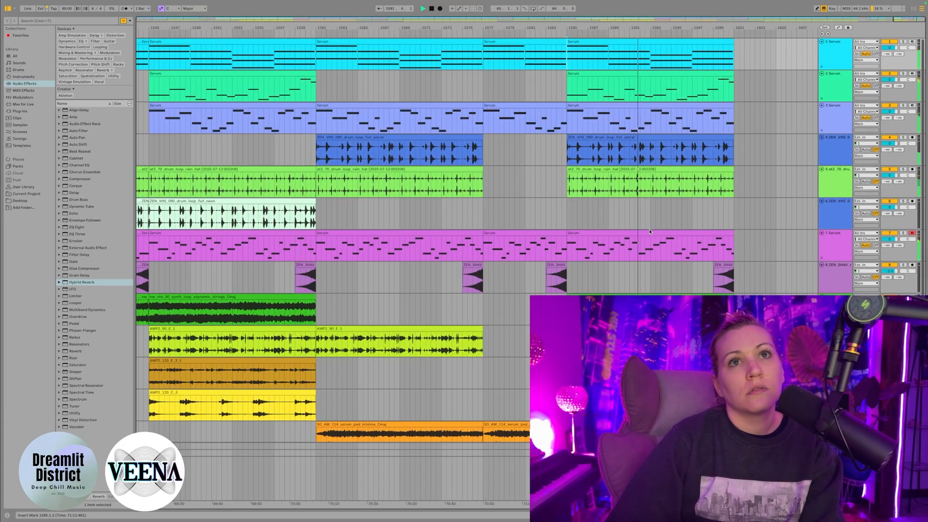
key(space)
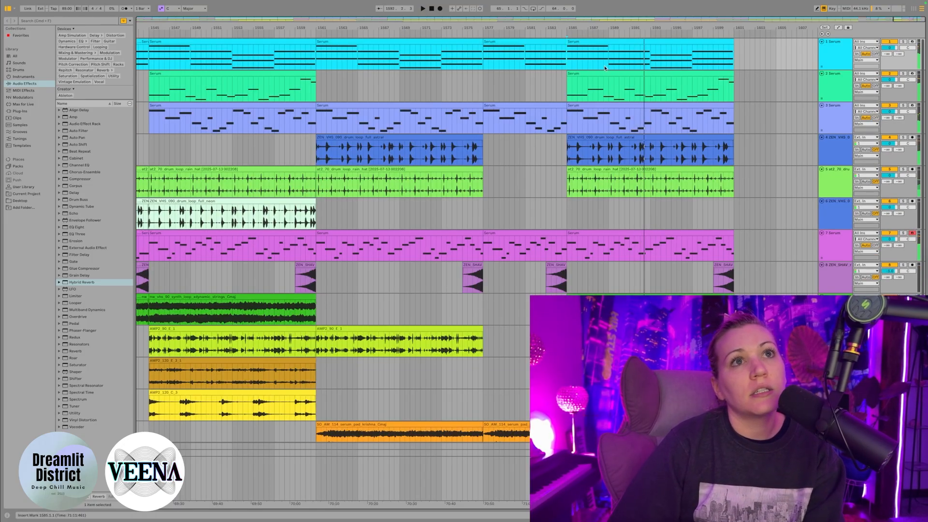
scroll(520, 24, left, 3)
drag(523, 28, 639, 28)
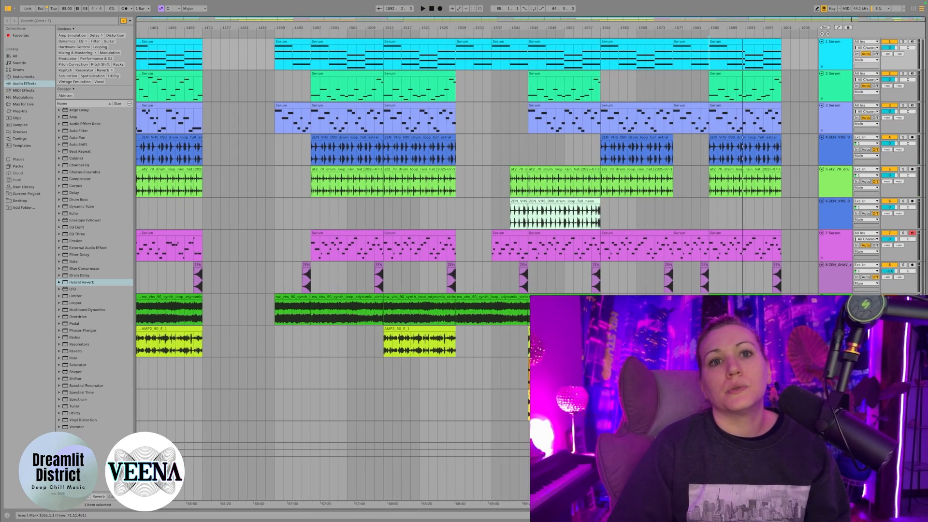
scroll(460, 193, down, 3)
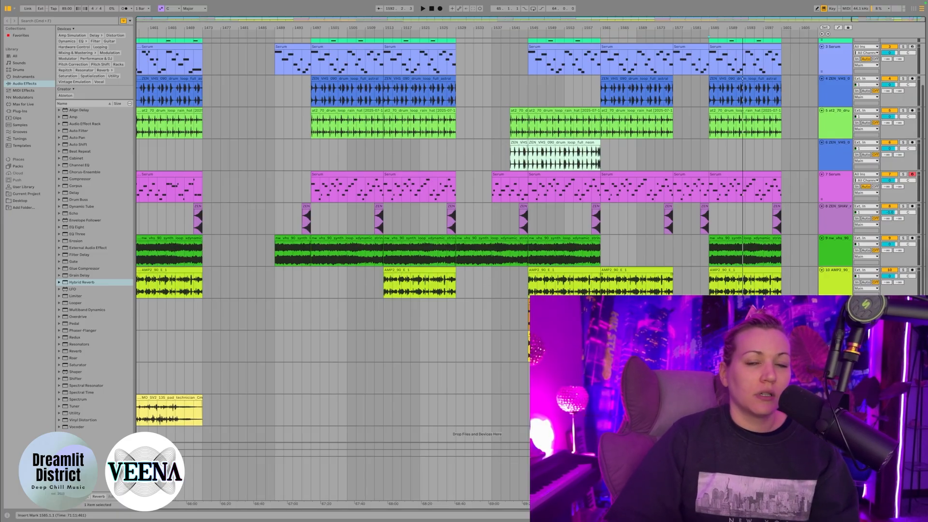
- Copy the 16-bar orange serum pad clip at bar 1561 to bar 1601 on the same track
click(629, 366)
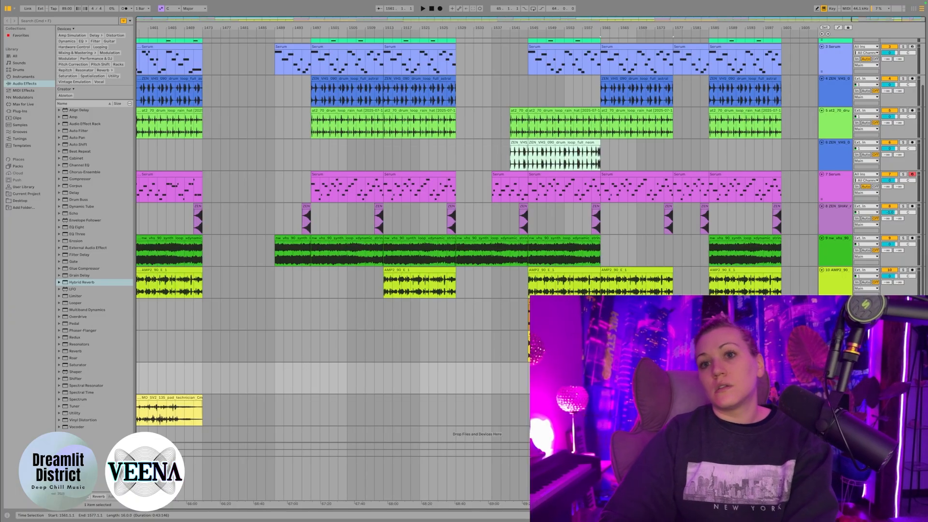
click(782, 379)
key(super+v)
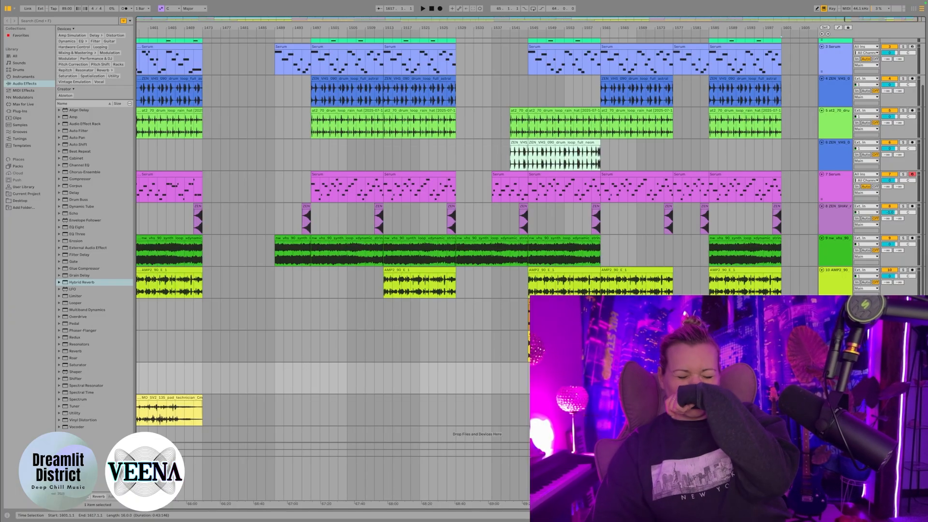
scroll(782, 379, right, 3)
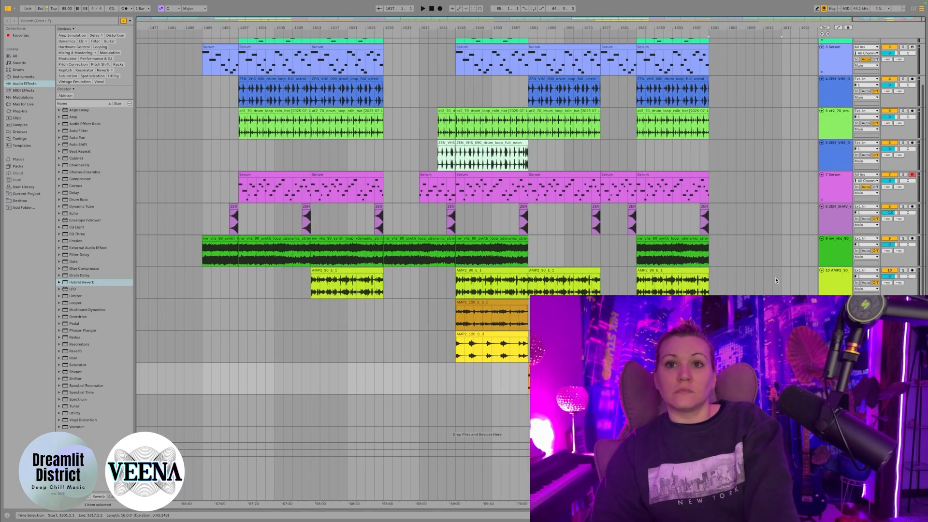
- Play from about bar 1598, and check all tracks across the section's end at bar 1601
click(700, 59)
key(space)
scroll(741, 175, up, 3)
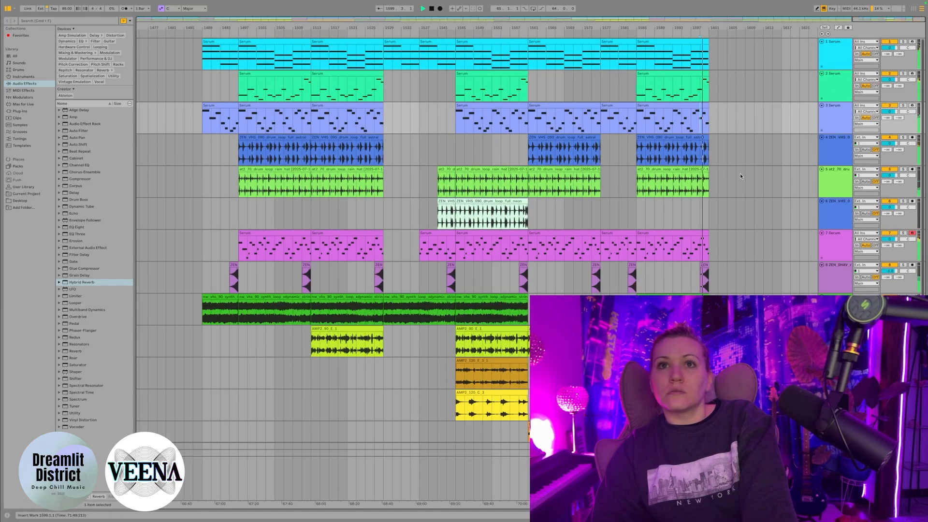
scroll(732, 136, down, 3)
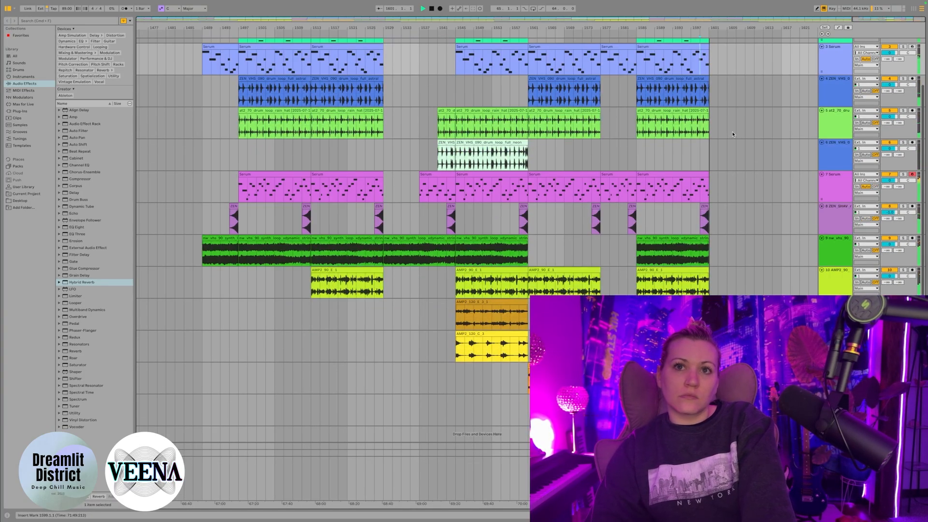
scroll(731, 127, up, 3)
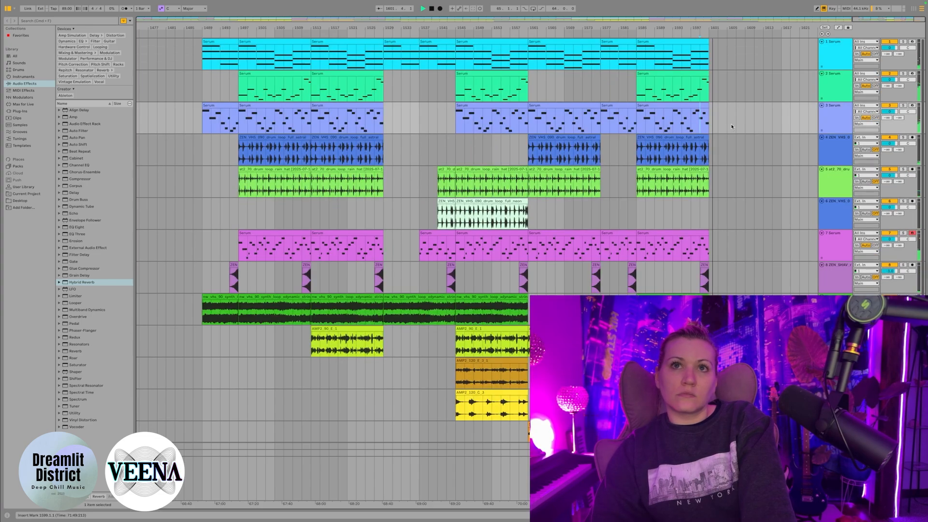
- Duplicate the 16-bar clips at bar 1585 on the first two Serum tracks so they continue from bar 1601 to bar 1617
click(703, 53)
click(709, 54)
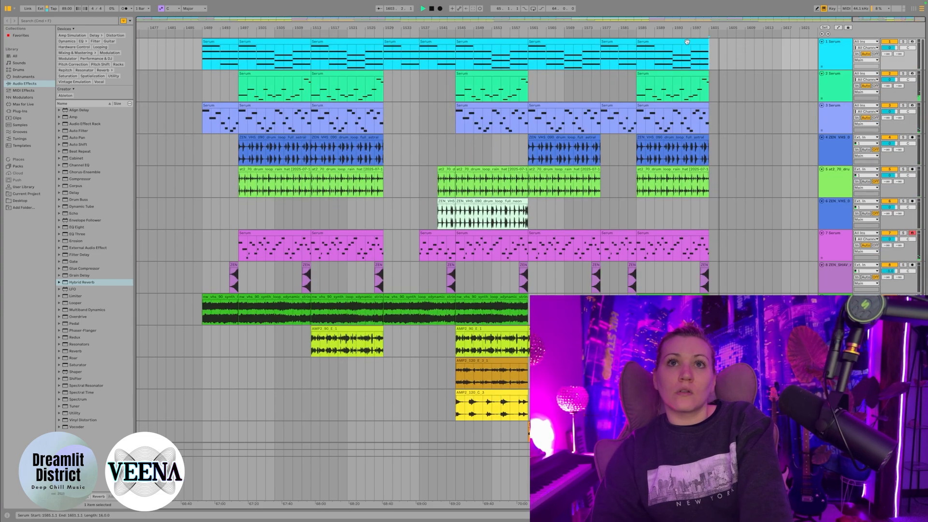
click(707, 56)
key(super+d)
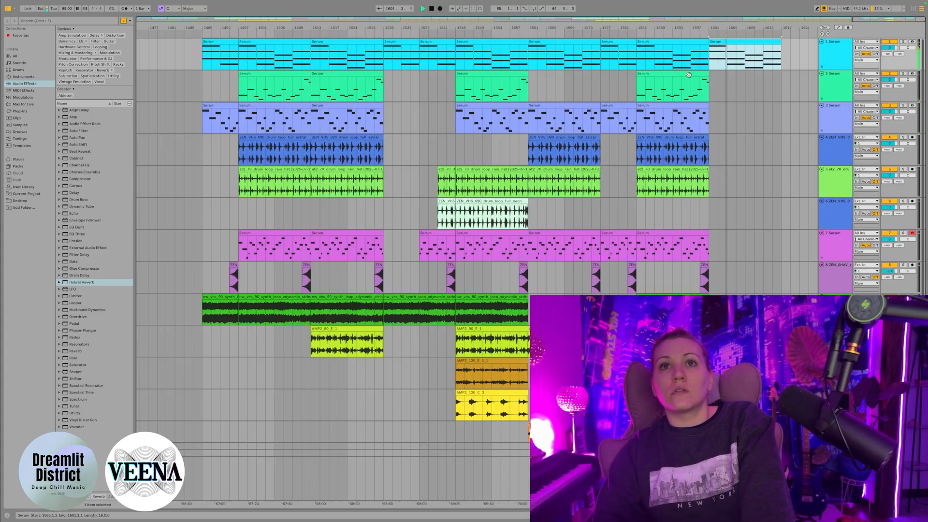
click(706, 76)
key(super+d)
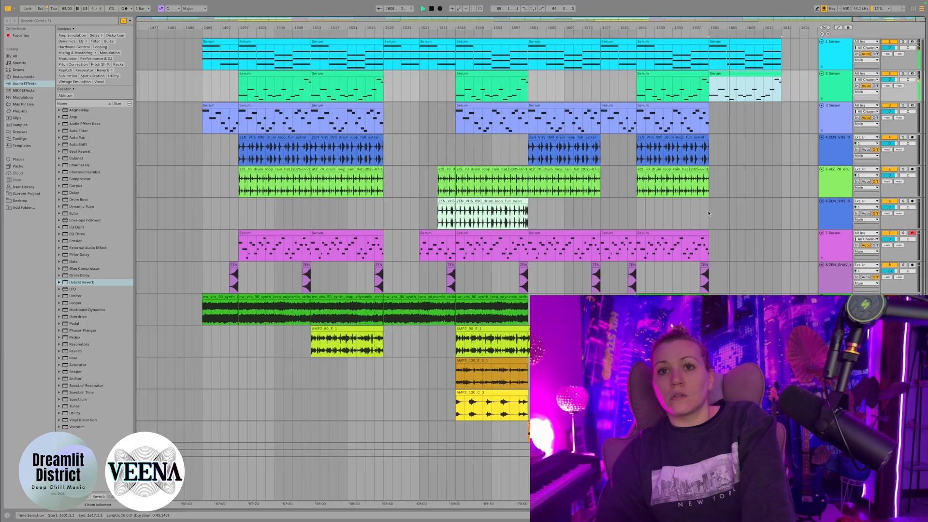
scroll(740, 181, down, 3)
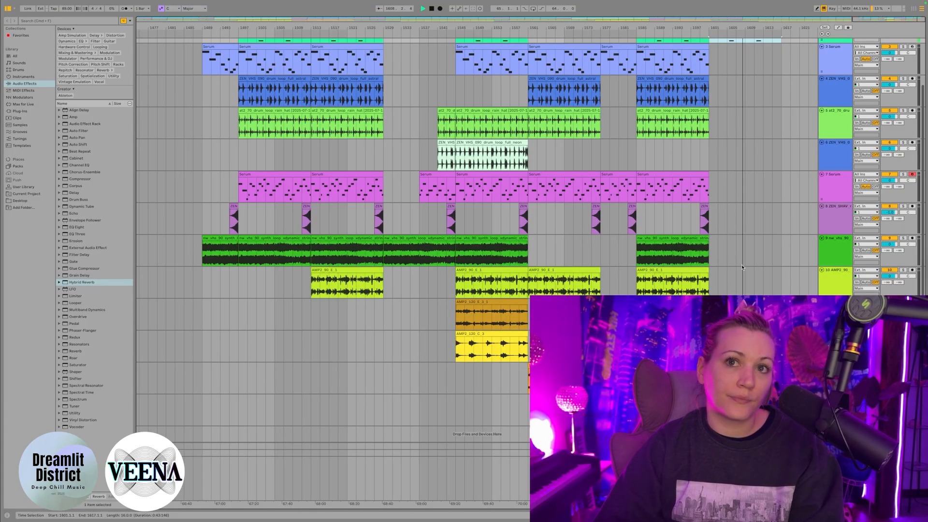
scroll(747, 271, up, 3)
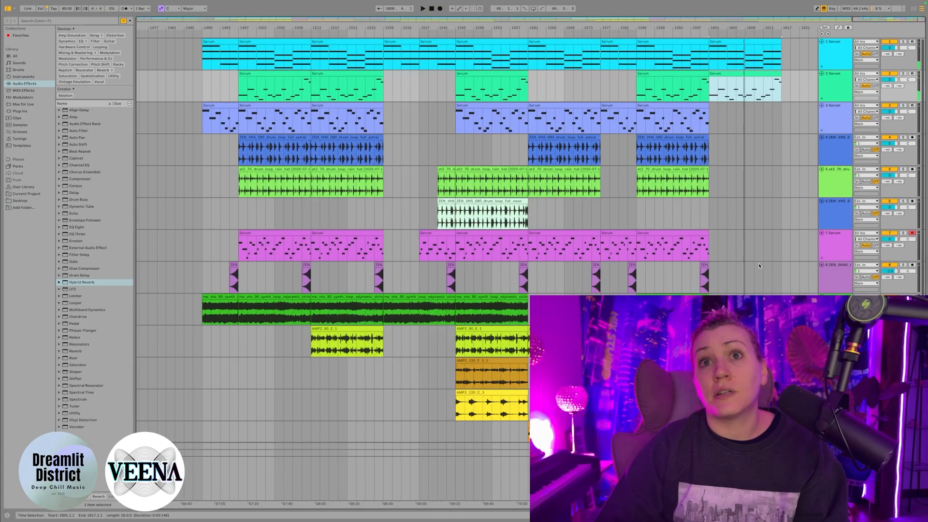
- Show the arrangement's automation, and set the first Serum track's automation lane to the mixer's Track Volume
click(838, 28)
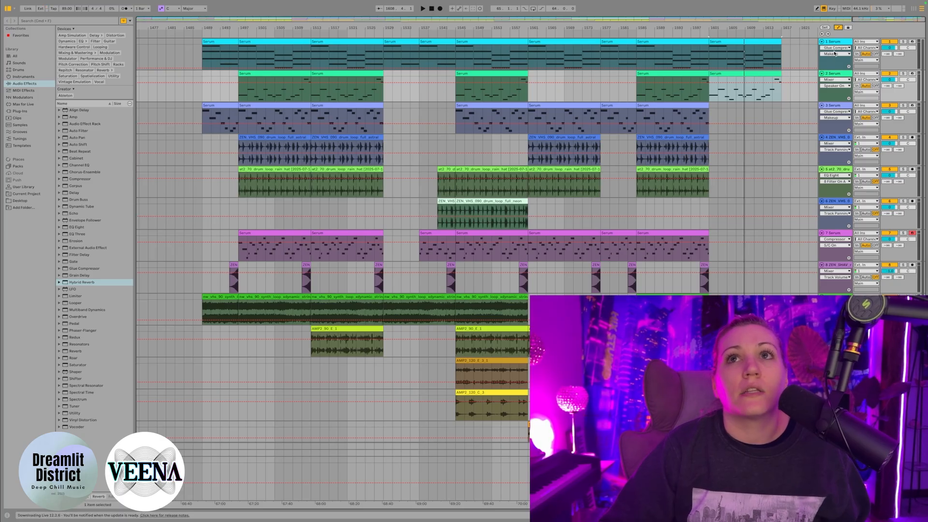
click(835, 47)
click(836, 50)
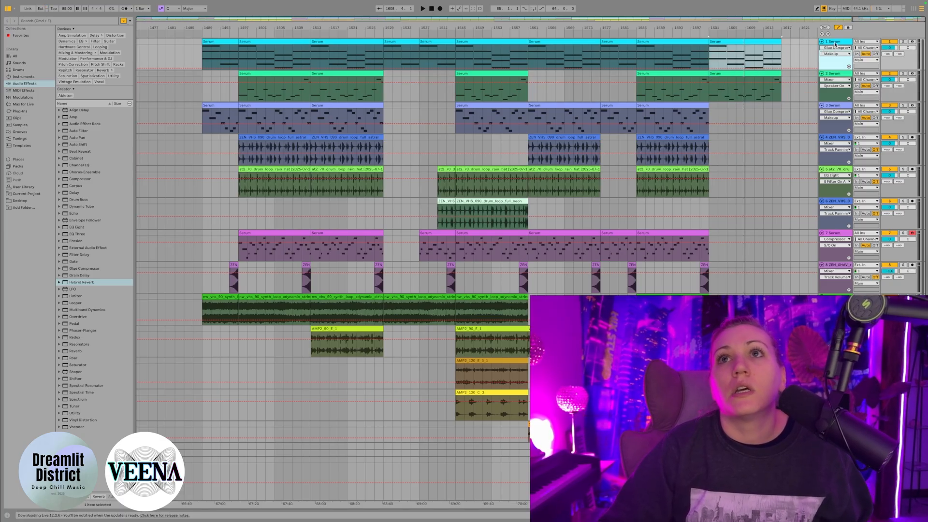
click(839, 28)
click(838, 29)
click(839, 48)
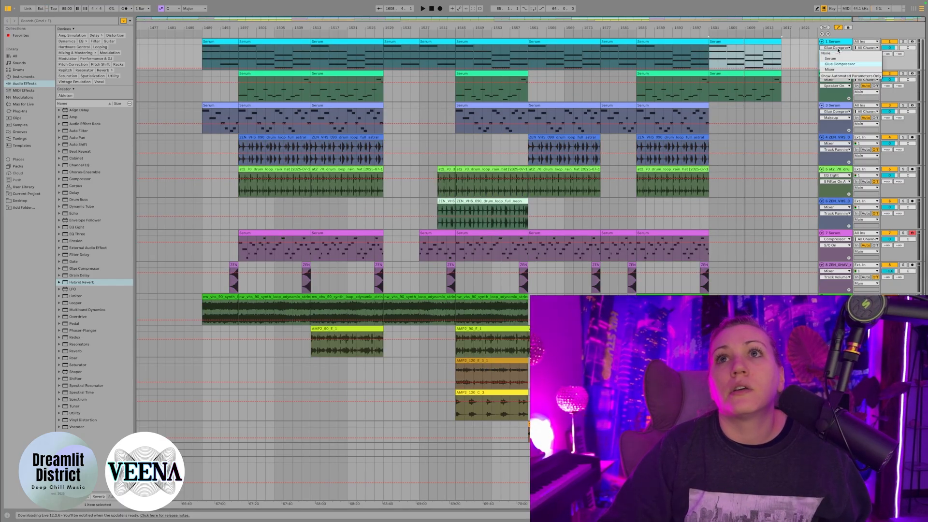
click(839, 54)
click(838, 54)
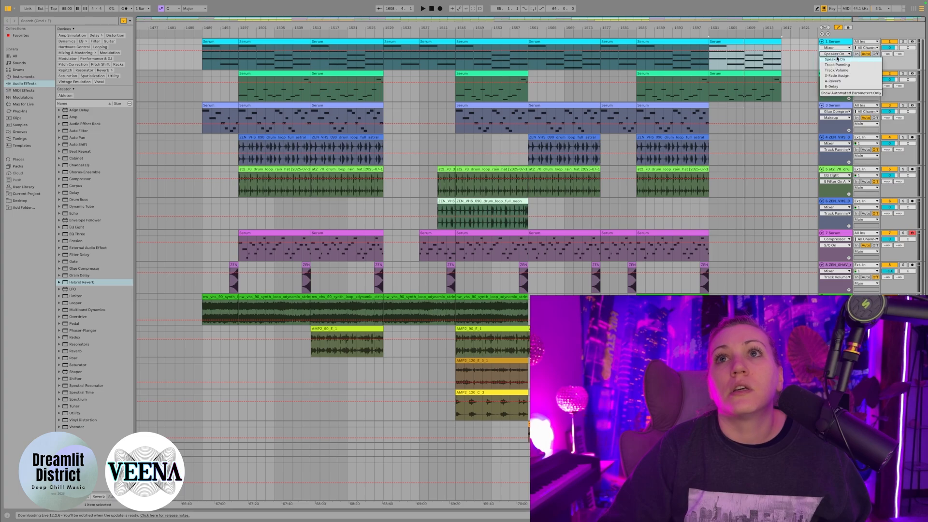
click(837, 68)
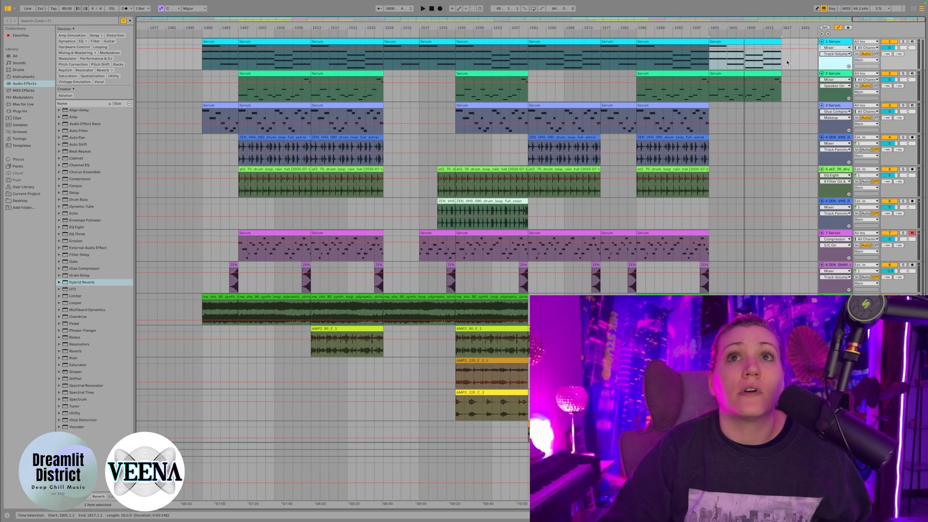
- Draw a volume fade-out on the first Serum track from about bar 1609 down to the minimum at bar 1617
click(709, 49)
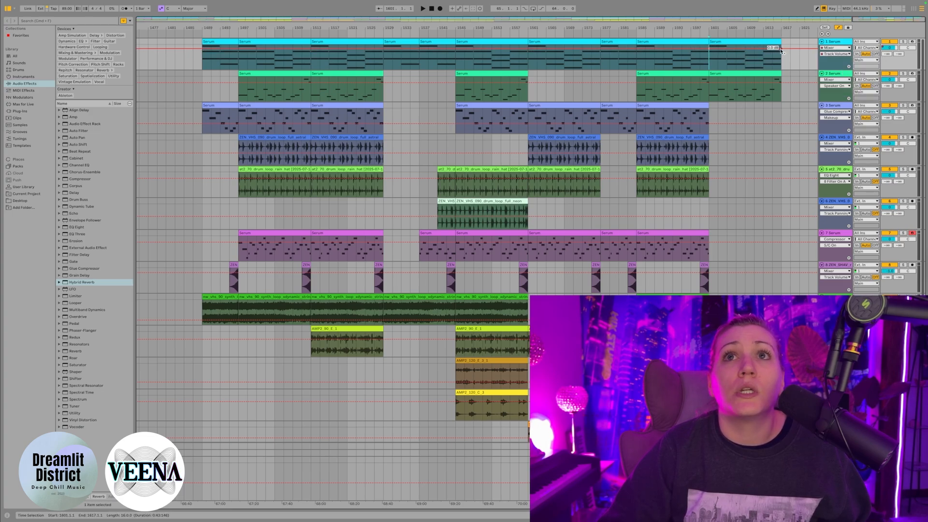
drag(781, 51, 782, 64)
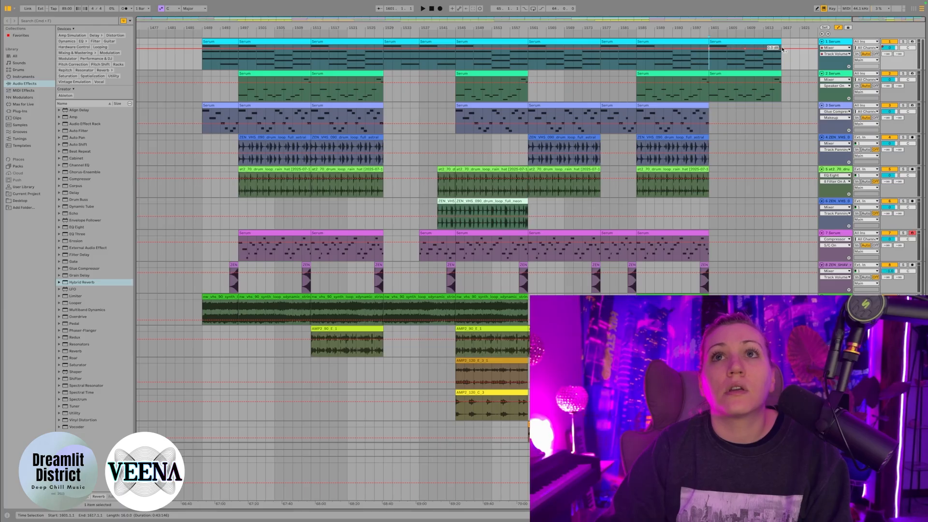
drag(783, 50, 781, 61)
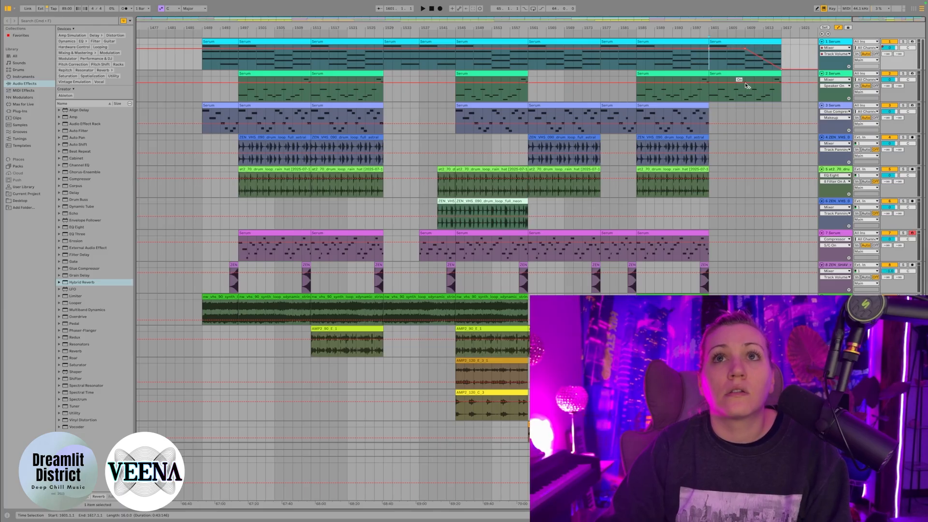
- Switch the second Serum track's automation lane to Track Volume, and draw a fade-out from about bar 1609 to bar 1617
drag(782, 85, 782, 97)
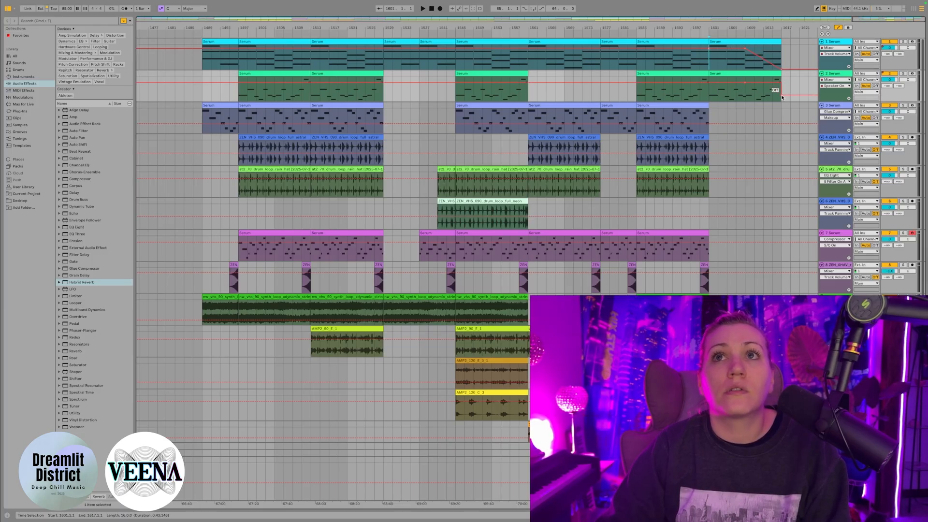
click(832, 79)
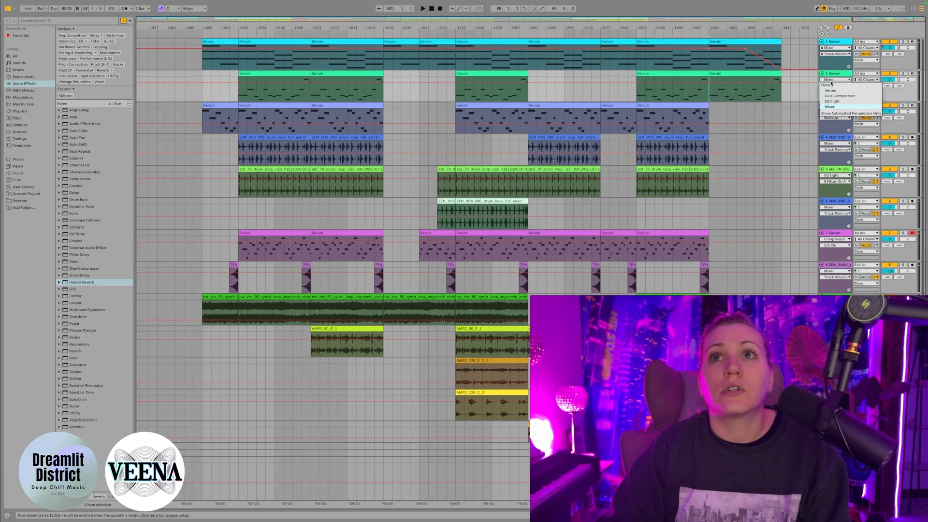
click(836, 85)
click(837, 86)
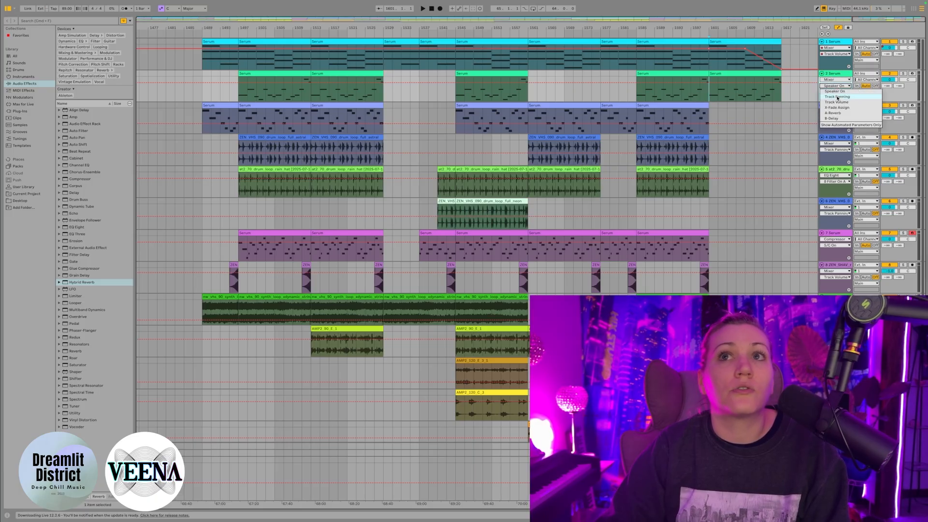
click(838, 102)
click(745, 80)
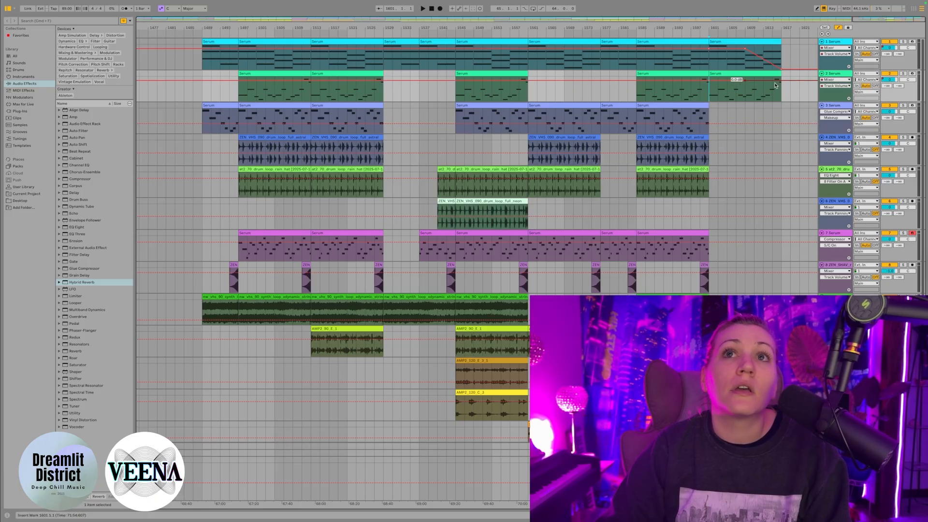
drag(784, 83, 782, 87)
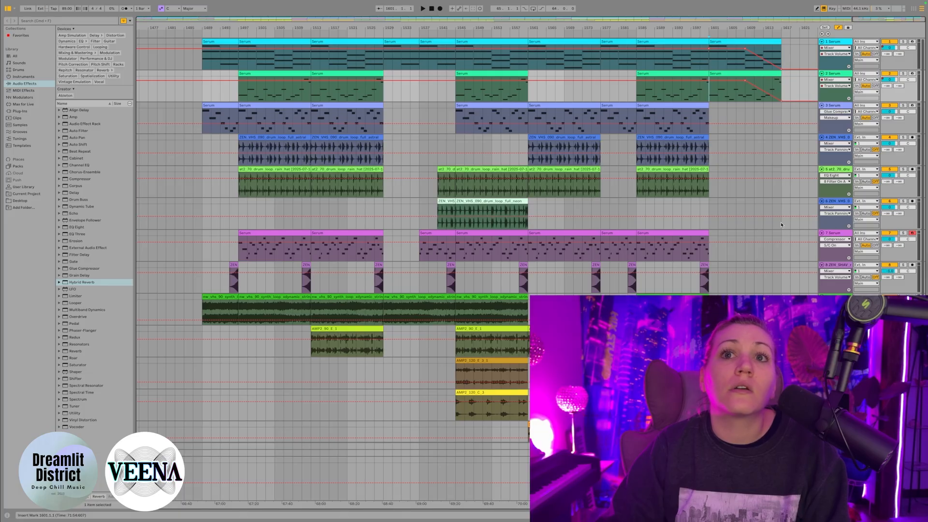
- Play the ending from bar 1585, and review all tracks through the final fade-out
scroll(781, 222, down, 3)
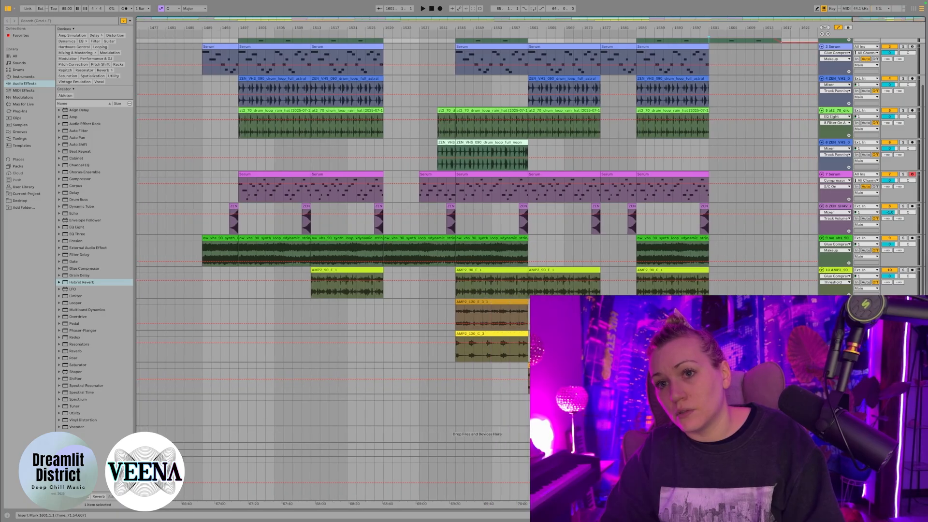
scroll(477, 222, left, 2)
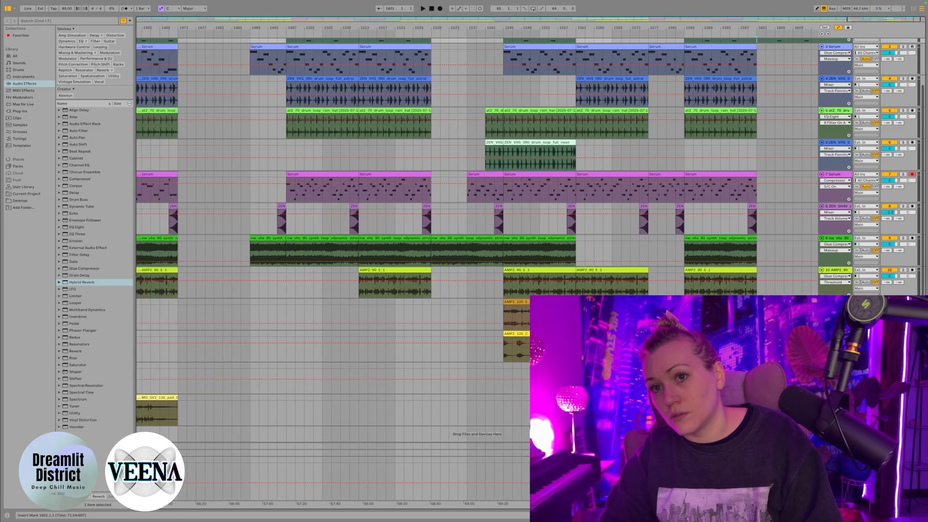
scroll(477, 222, right, 2)
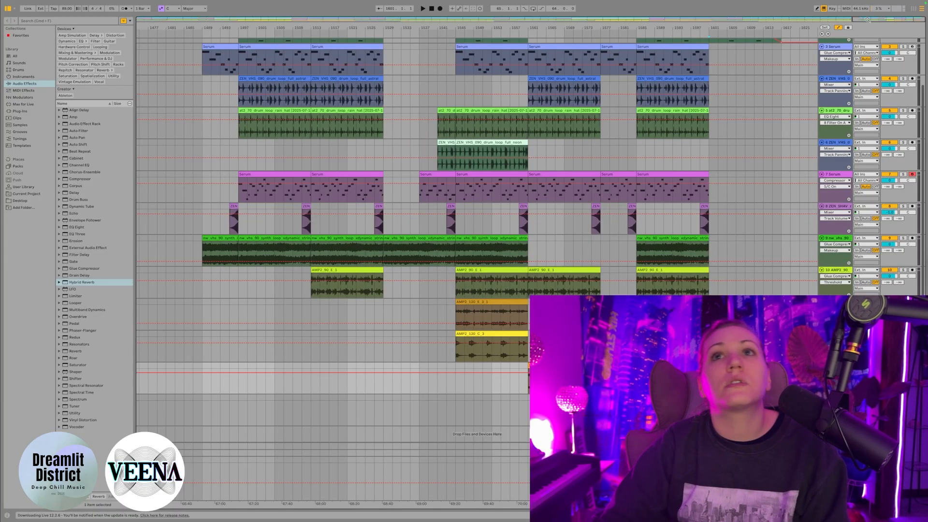
scroll(560, 74, up, 3)
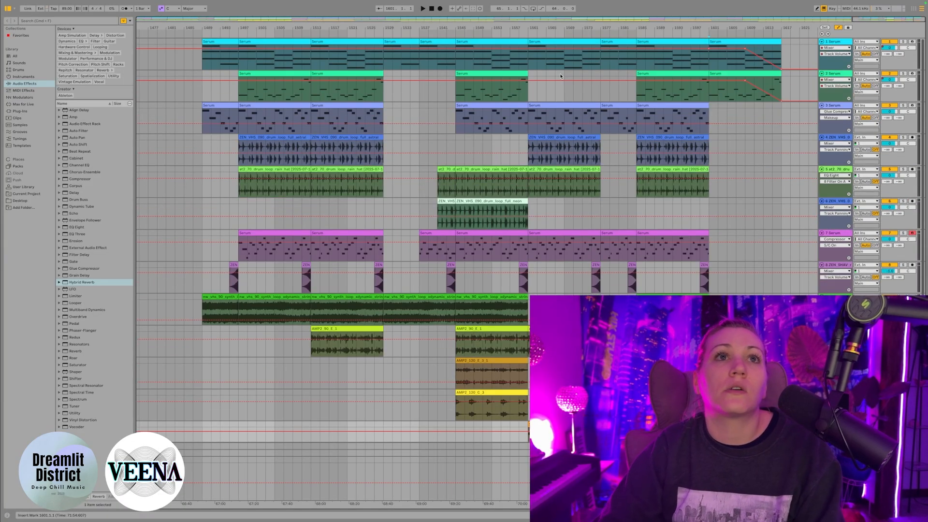
click(634, 34)
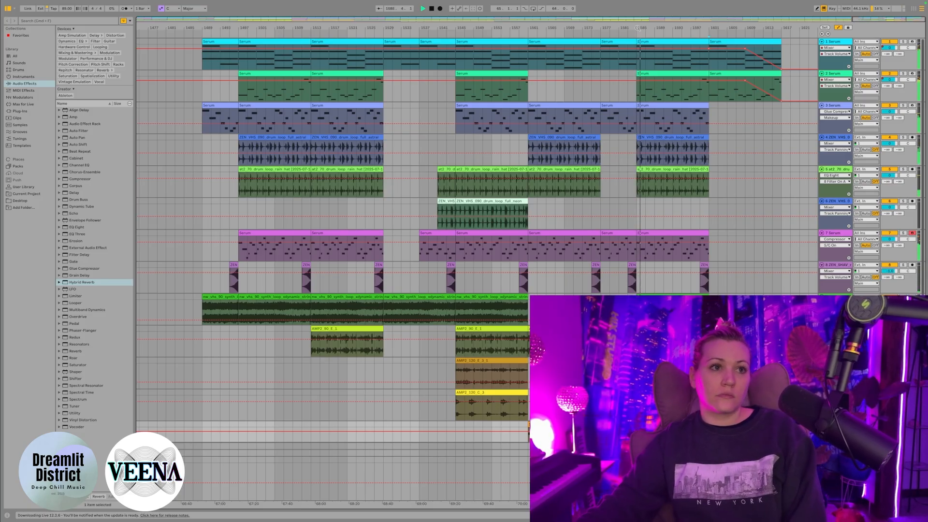
scroll(629, 175, down, 3)
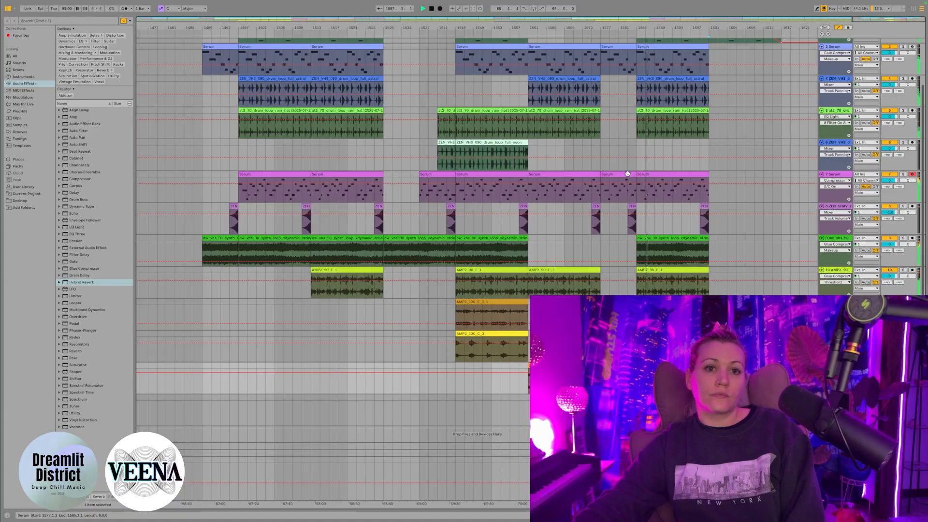
scroll(812, 126, up, 3)
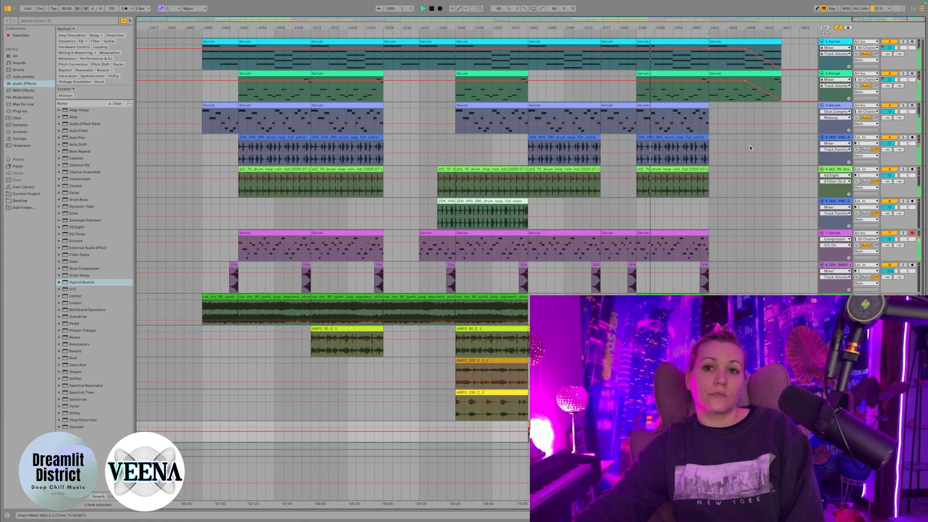
scroll(758, 151, down, 3)
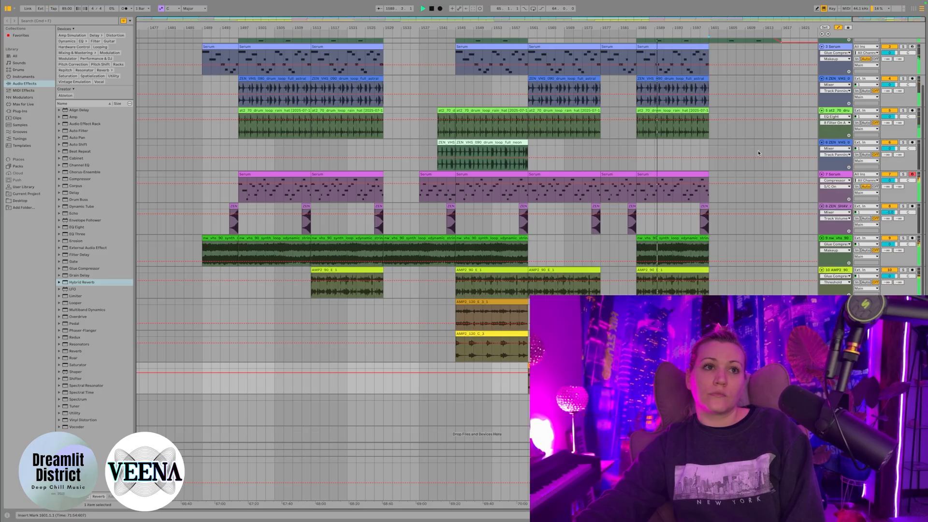
scroll(758, 151, up, 3)
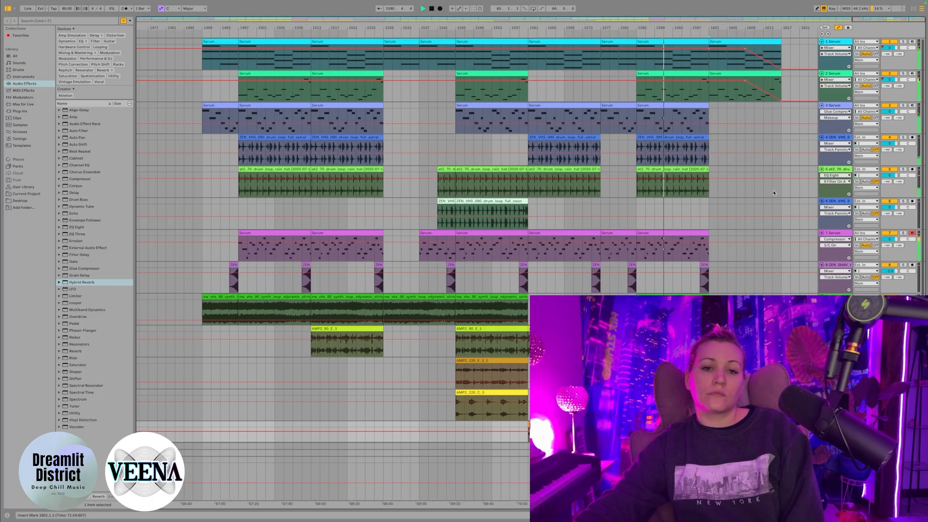
scroll(774, 193, down, 3)
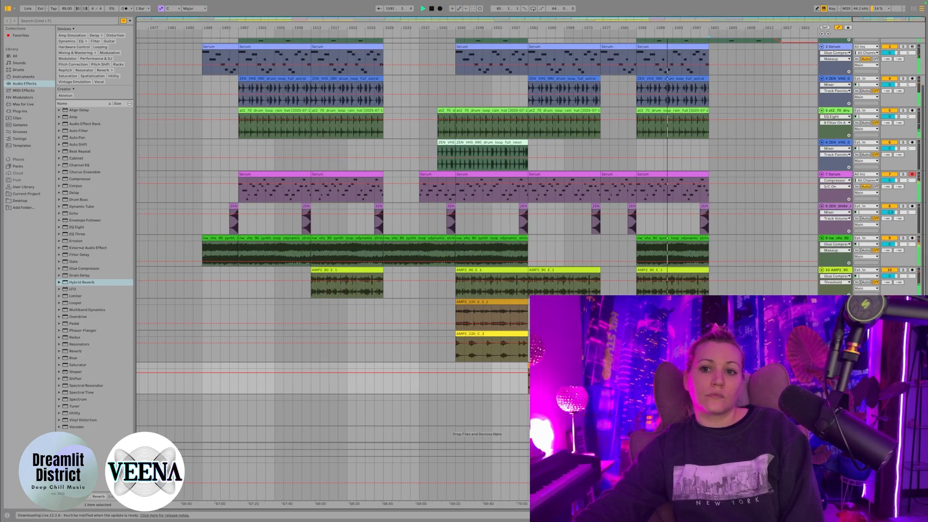
drag(836, 456, 836, 481)
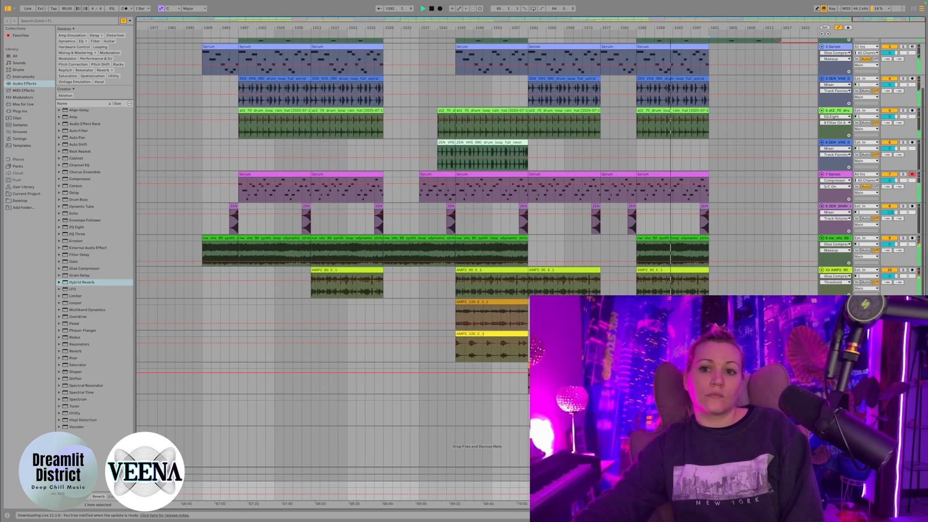
- Hide the arrangement's automation, and play the track from near its start at bar 1489
scroll(483, 217, up, 3)
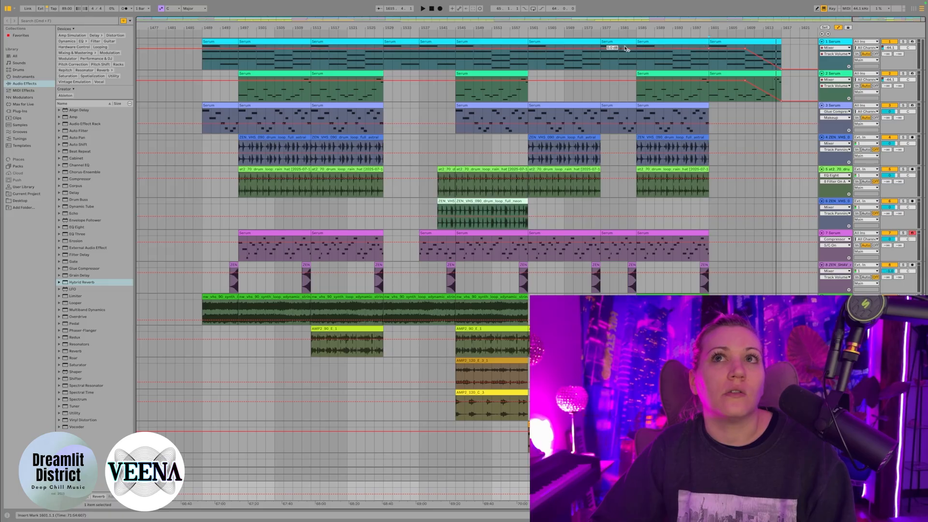
click(839, 27)
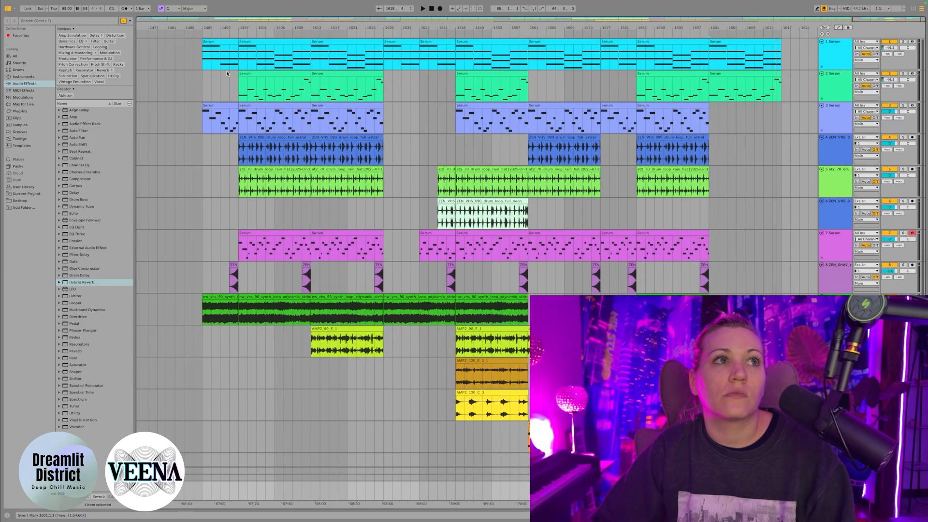
click(203, 62)
key(space)
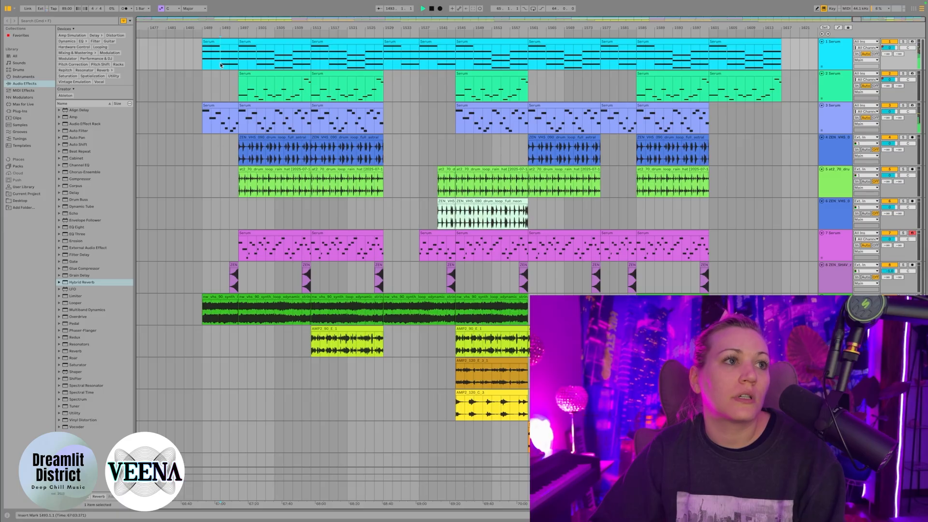
- Play the track's opening from about bar 1493, and review the entry of the drums and lead at bar 1497
click(222, 171)
click(232, 273)
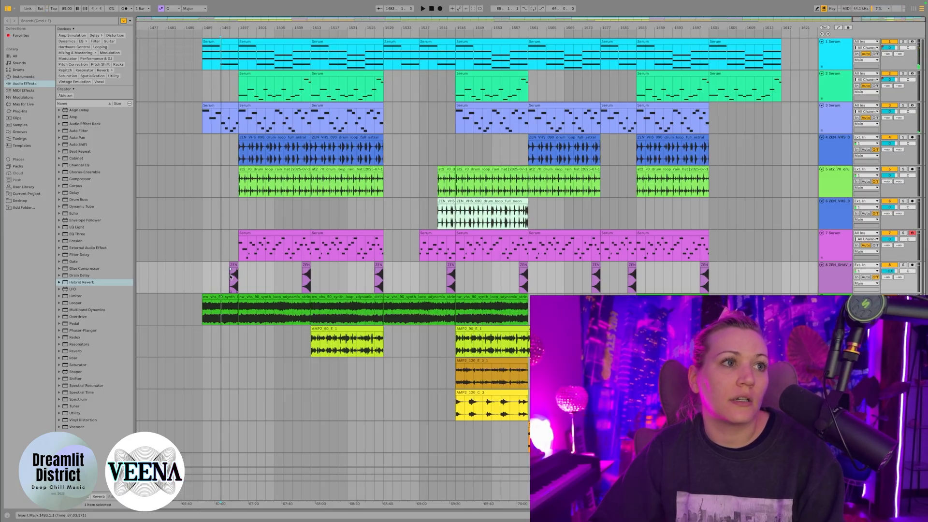
key(space)
click(238, 255)
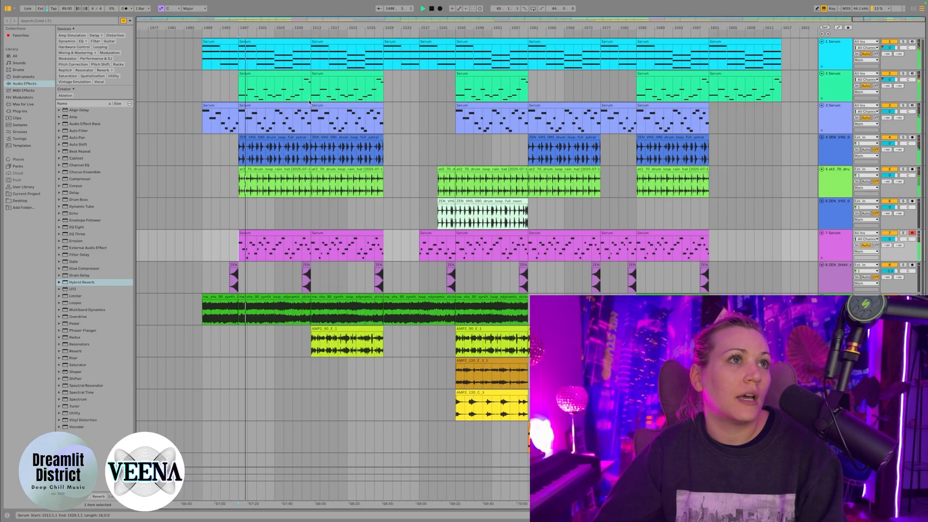
drag(274, 29, 279, 41)
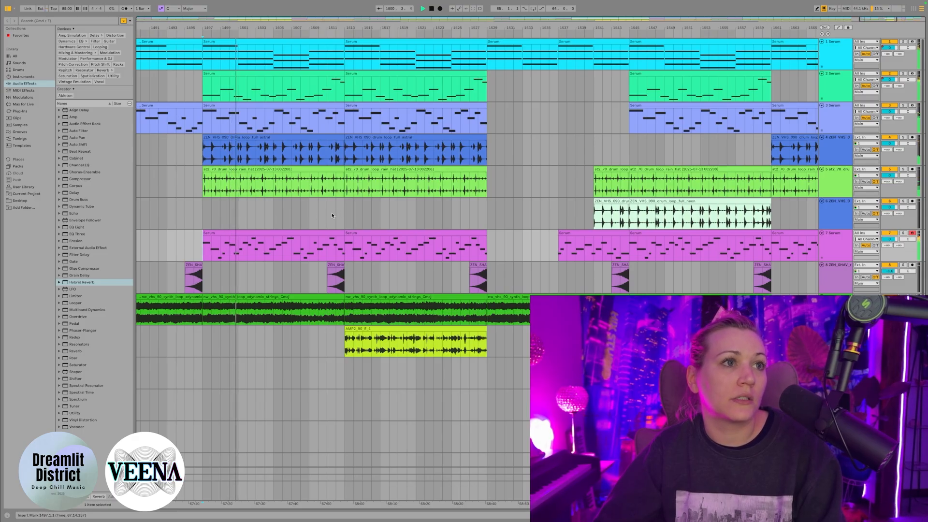
- Continue playback from about bar 1511, and review the section where the AMP2_90_E_1 audio joins at bar 1513
click(325, 33)
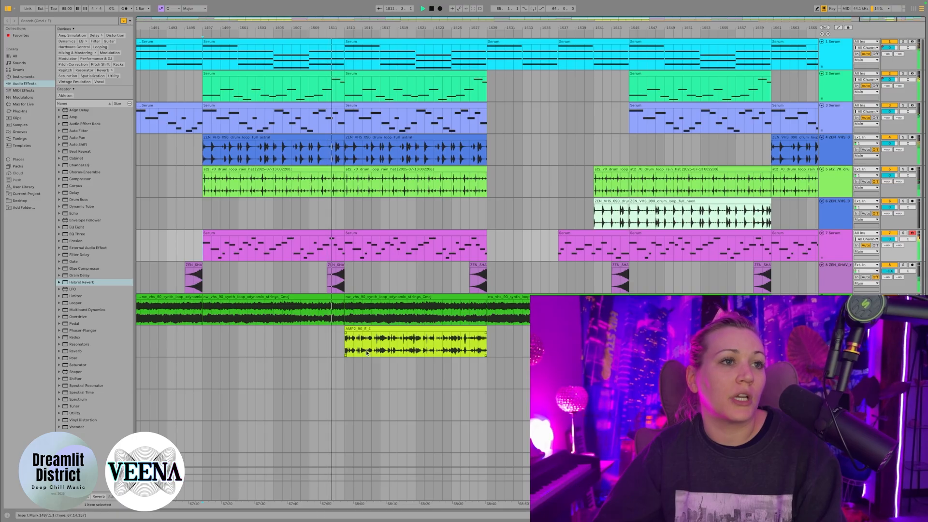
scroll(387, 338, left, 5)
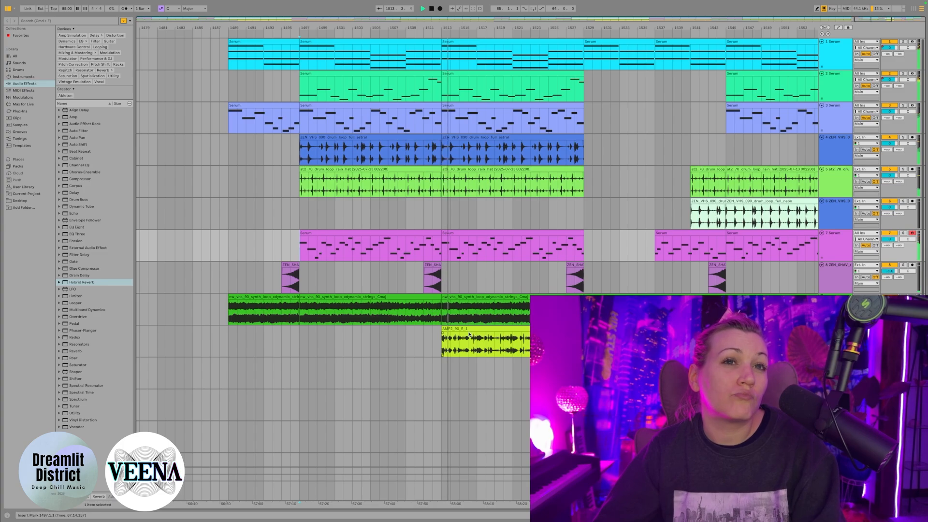
scroll(469, 331, right, 5)
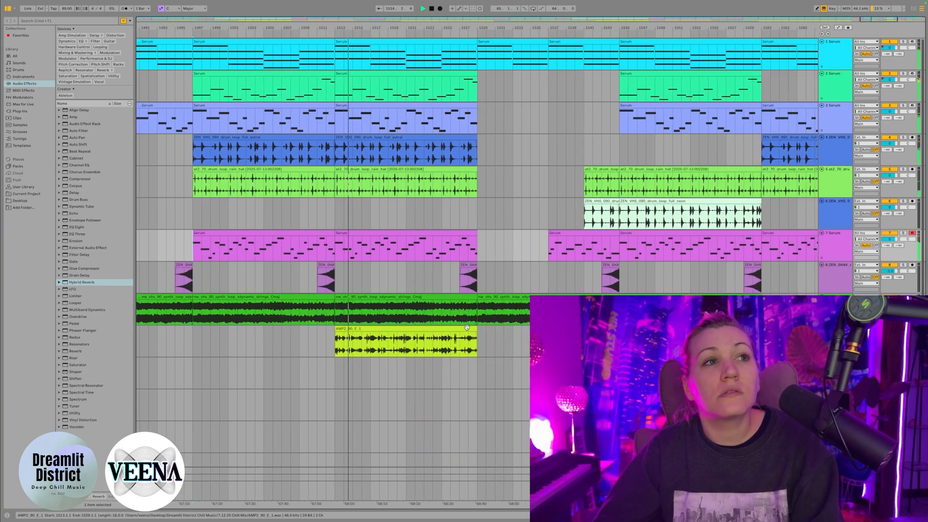
scroll(467, 328, left, 5)
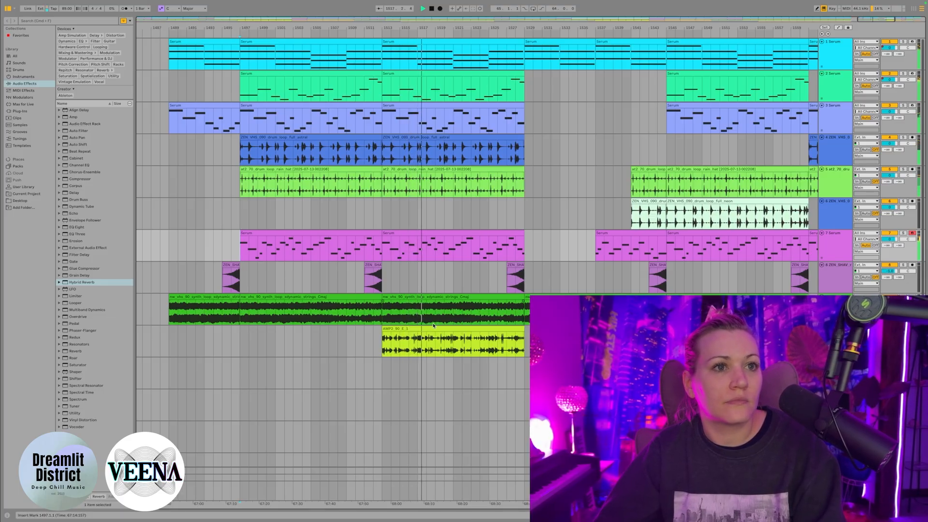
scroll(438, 322, right, 5)
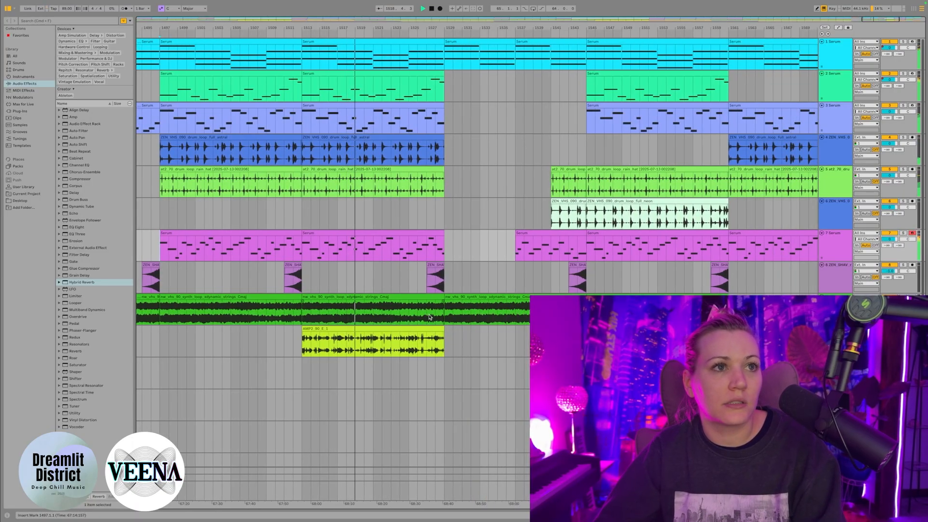
scroll(441, 317, left, 5)
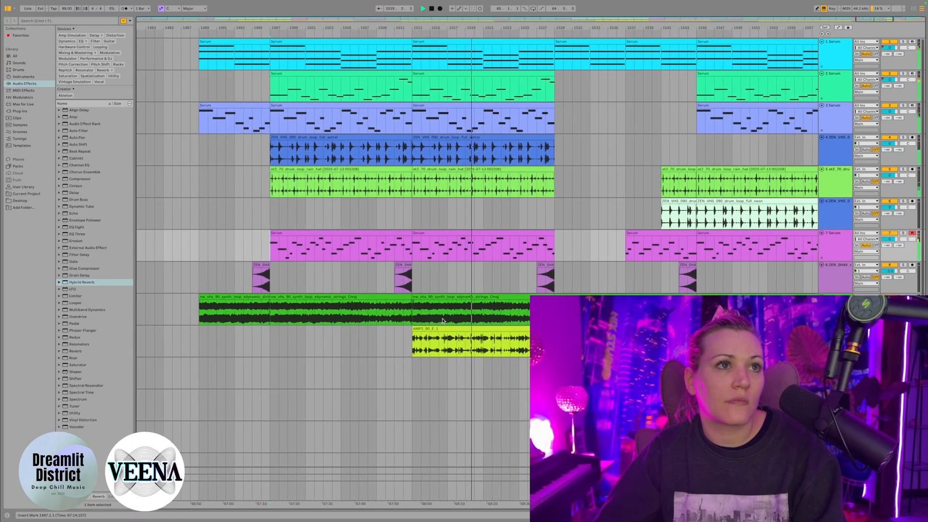
scroll(470, 307, right, 2)
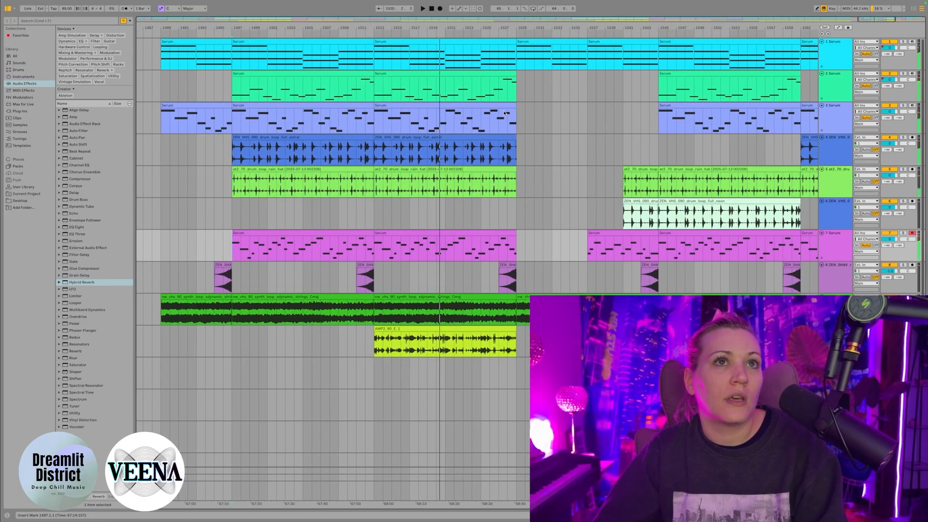
- Play from just before bar 1529 and again from bar 1537, and review the breakdown and the build into bar 1545
click(515, 86)
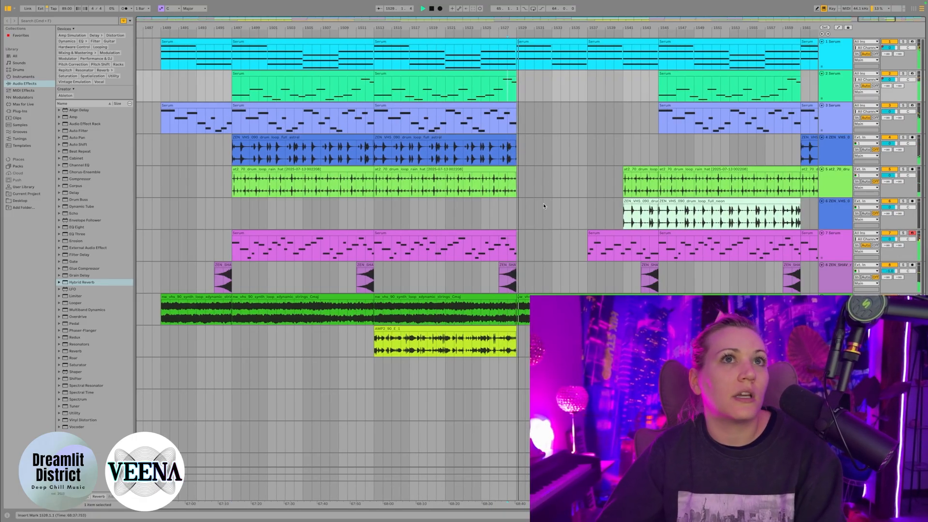
click(586, 82)
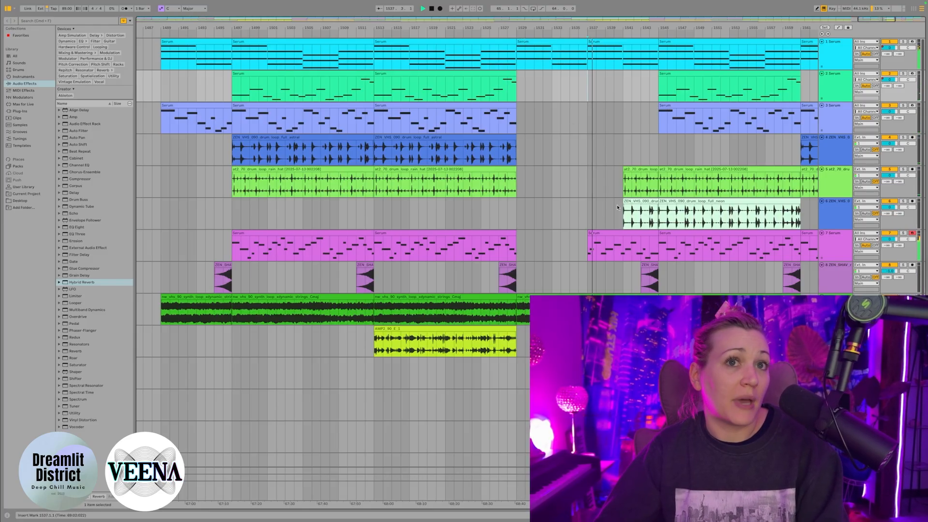
scroll(599, 234, right, 5)
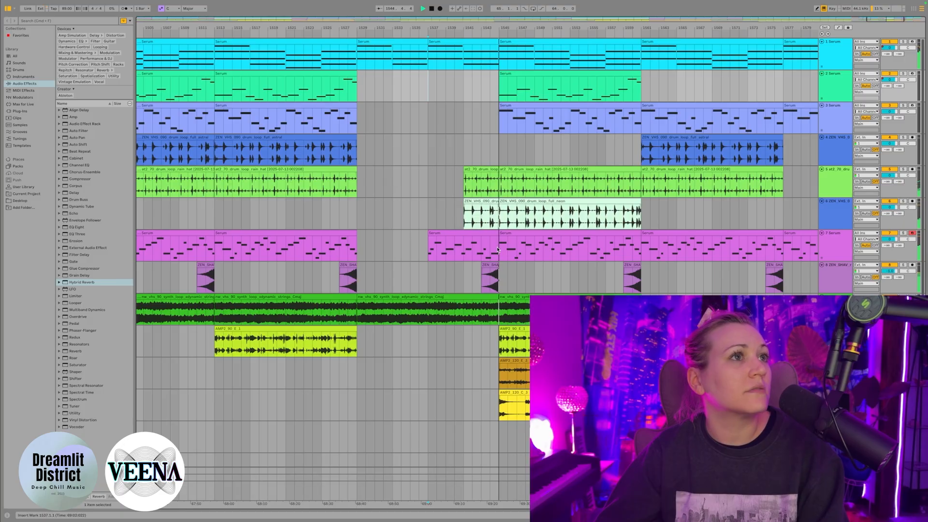
scroll(536, 257, right, 4)
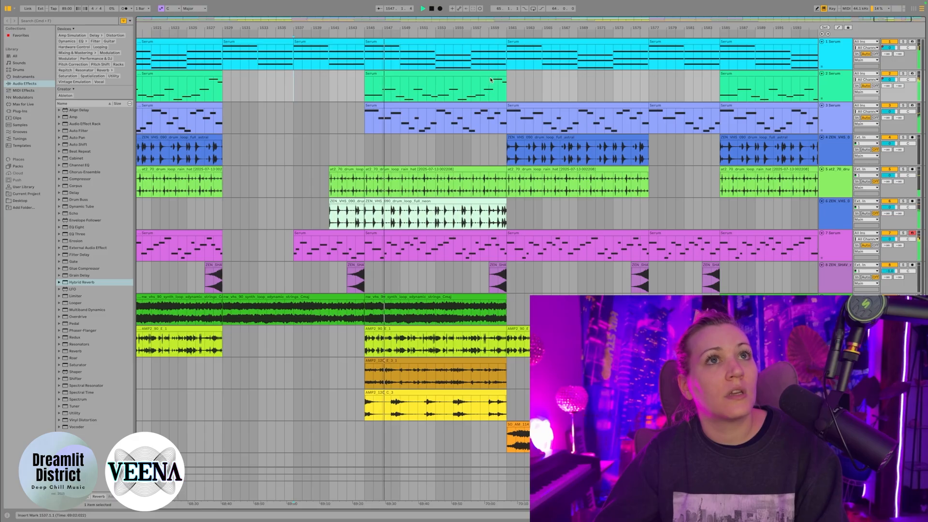
- Jump playback to just before bar 1561, and review the section where the serum pad audio enters
click(487, 33)
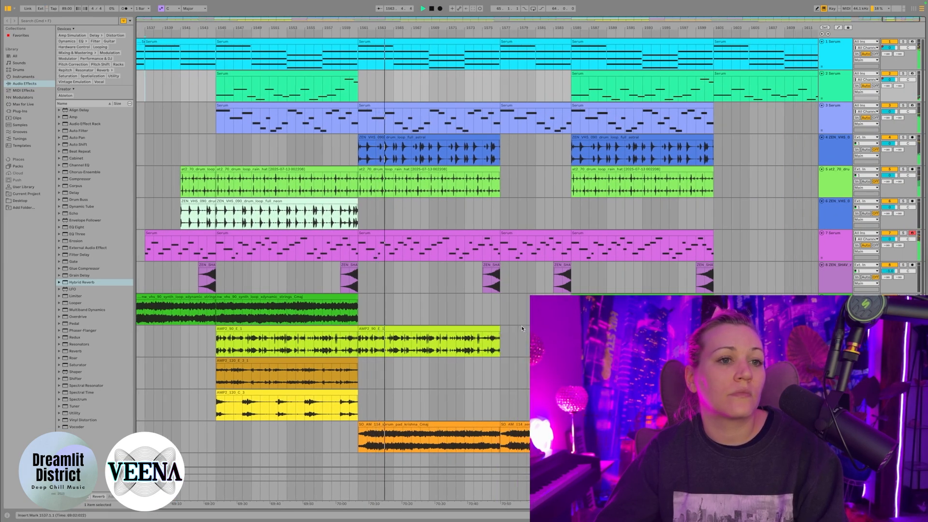
scroll(521, 327, down, 2)
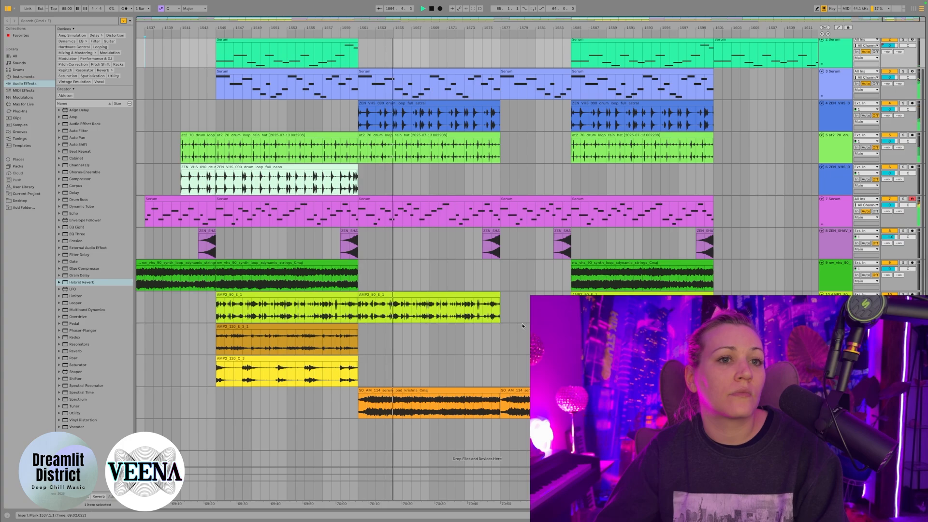
scroll(522, 326, up, 1)
scroll(522, 326, up, 2)
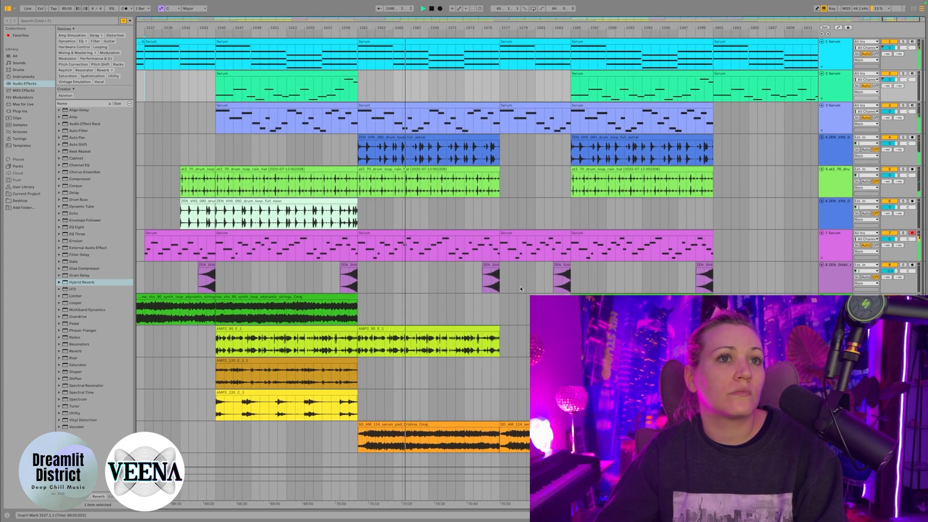
- Play the transitions into bars 1577 and 1585, and review the short break and the full section that follows
click(484, 35)
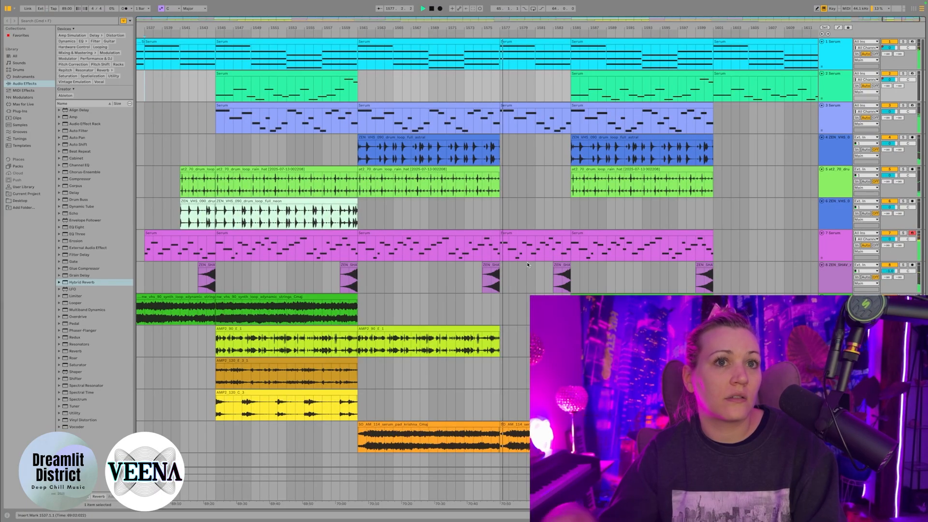
scroll(540, 234, right, 4)
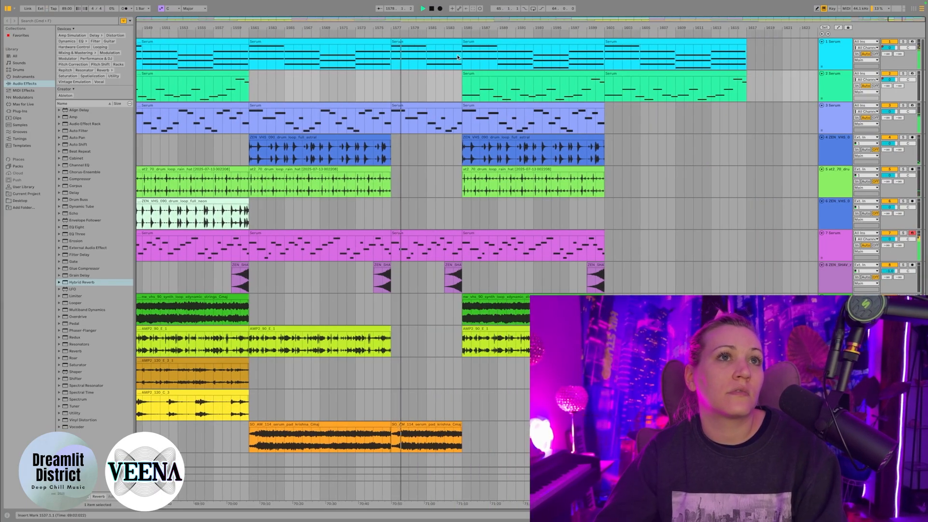
click(449, 32)
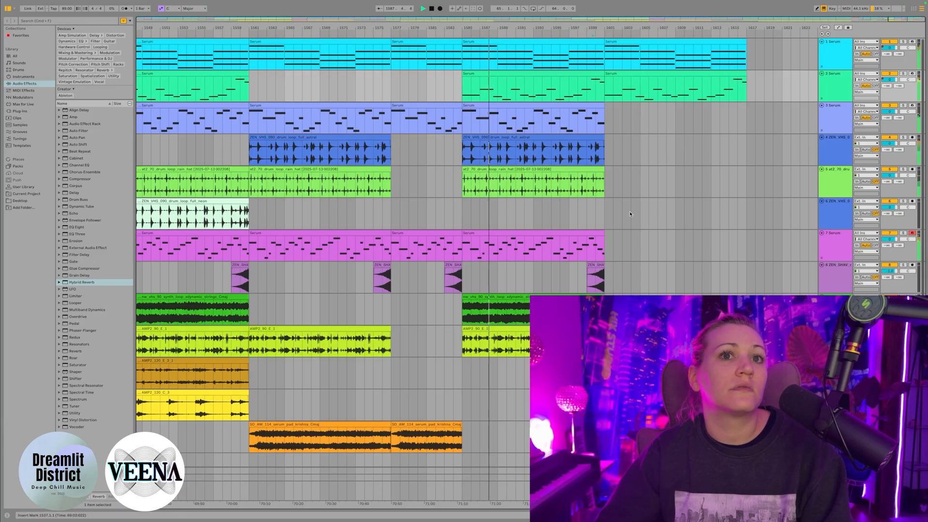
- Play the outro from just before bar 1601, and check the last clips on the first and second Serum tracks
click(593, 280)
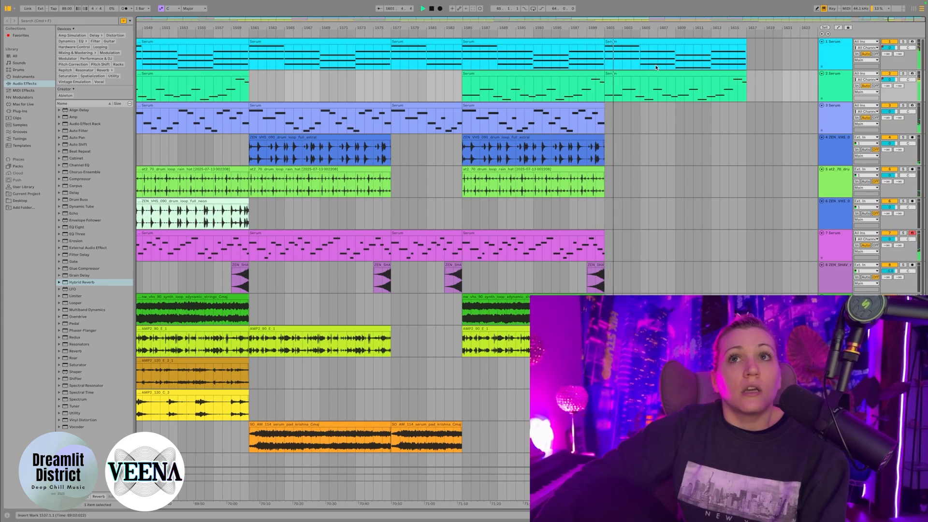
click(648, 42)
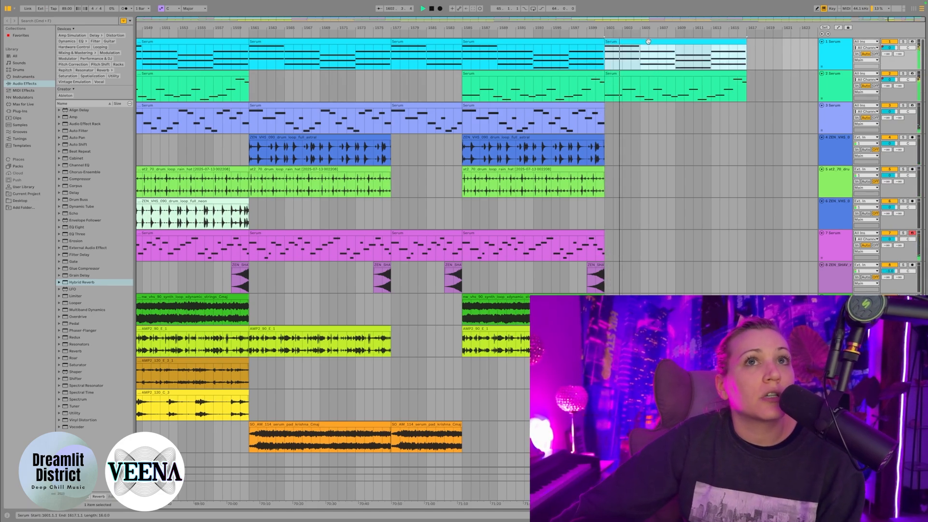
click(644, 74)
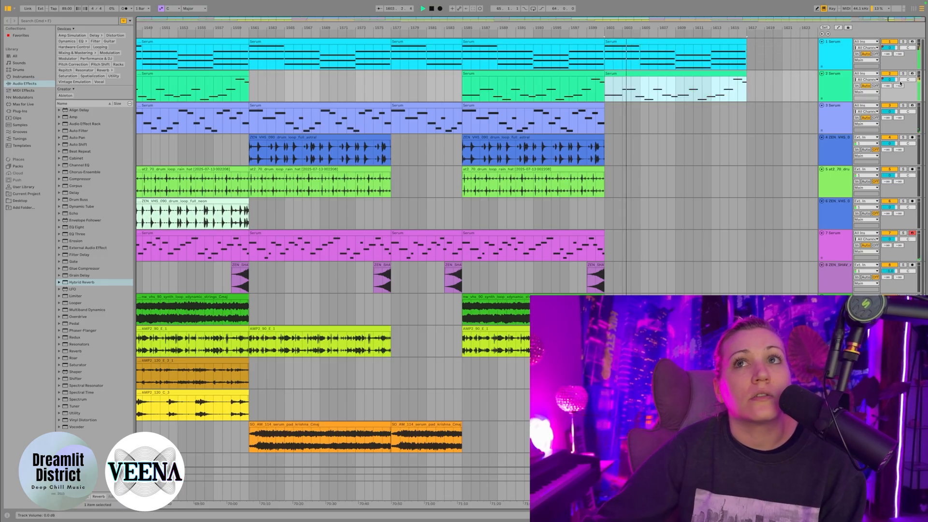
click(904, 74)
click(903, 74)
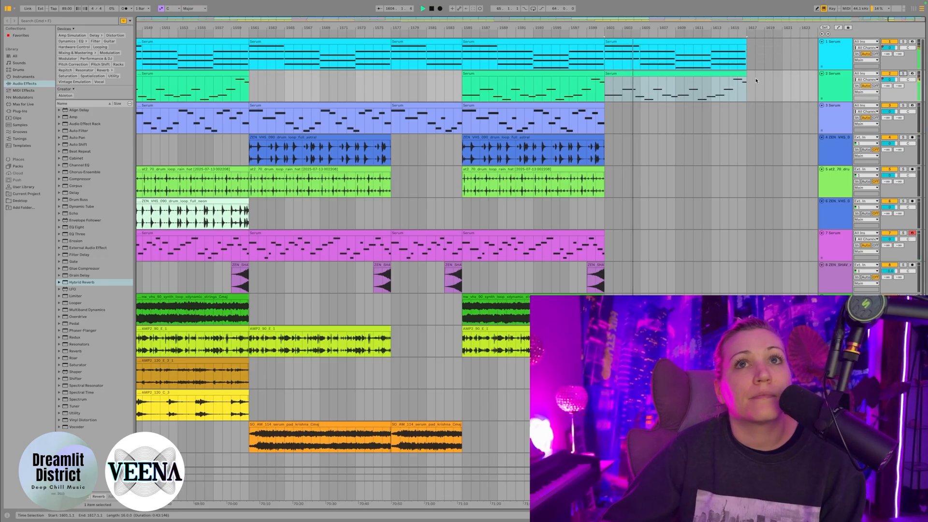
- Show the arrangement's automation to check the second Serum track's volume fade-out, and hide it again
scroll(735, 161, down, 1)
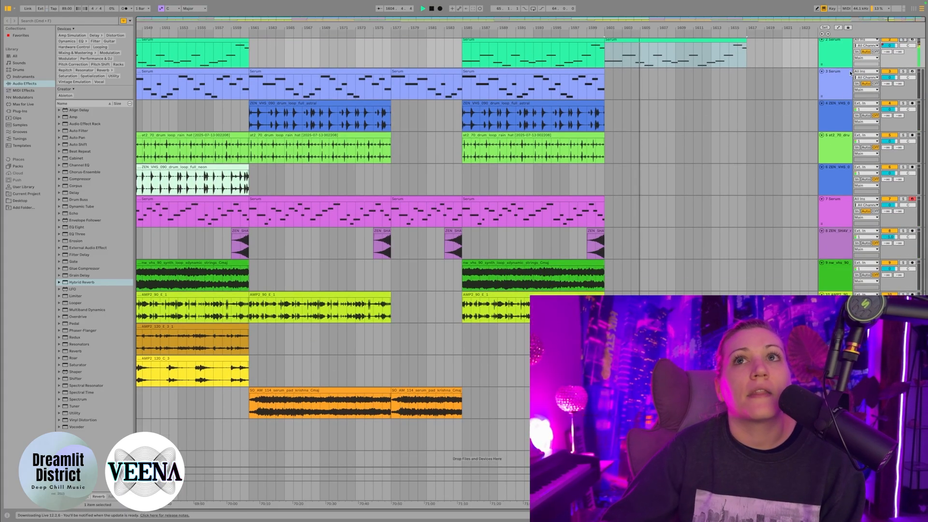
click(839, 27)
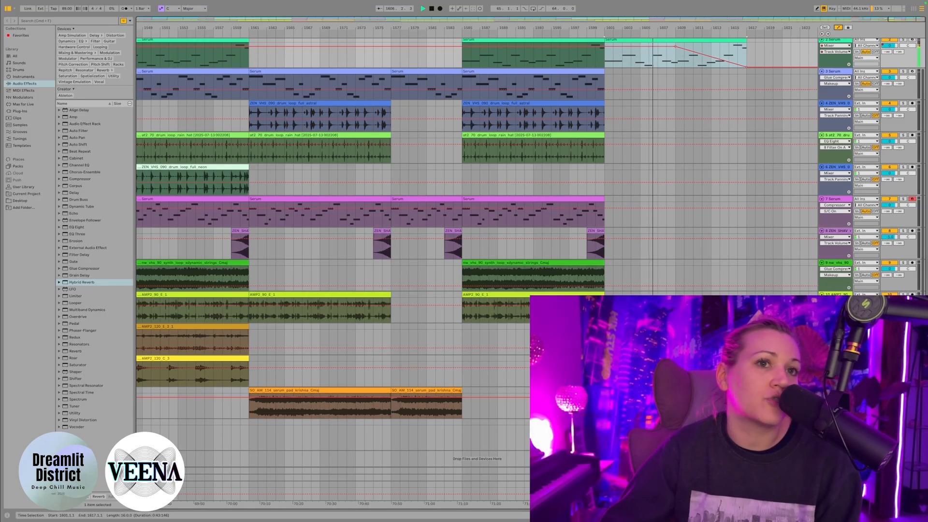
click(839, 27)
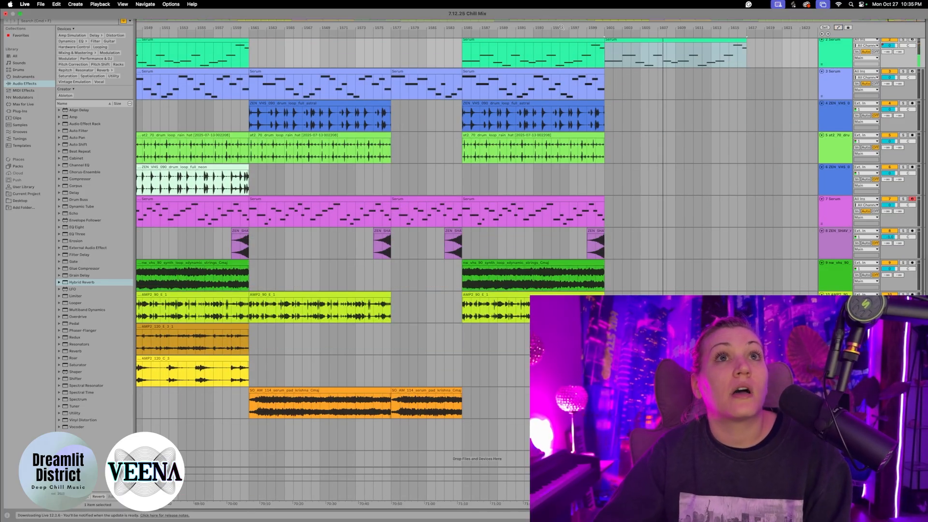
- Select the whole last song across all its tracks from bar 1489 to bar 1617, and loop that selection
drag(563, 29, 702, 27)
scroll(697, 120, up, 2)
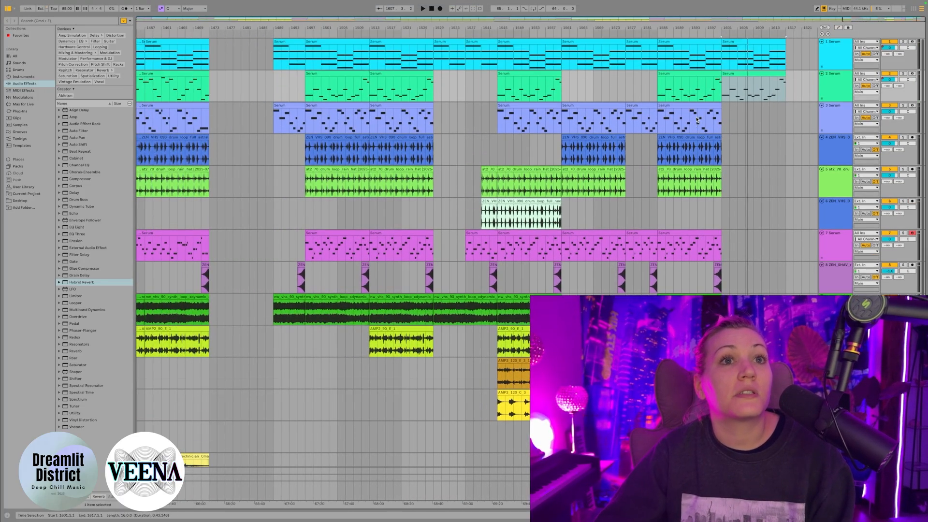
drag(480, 31, 557, 27)
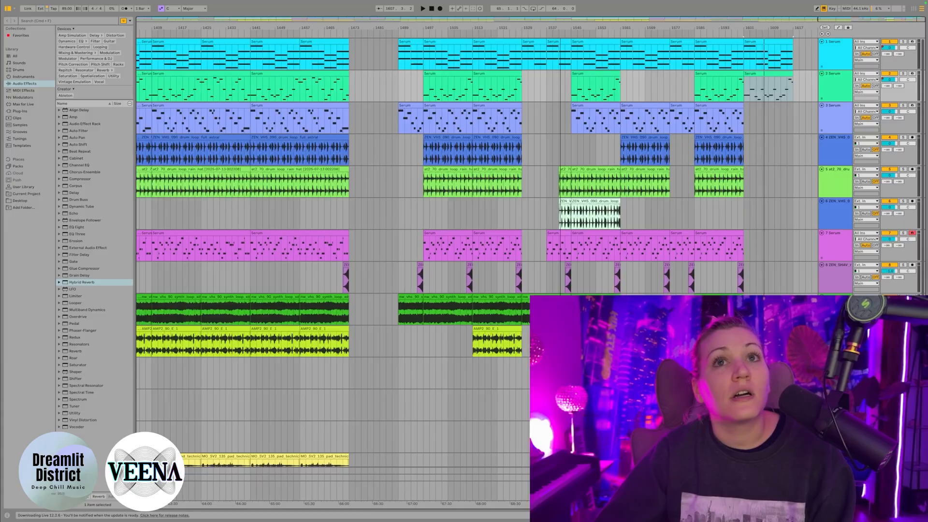
drag(397, 50, 705, 416)
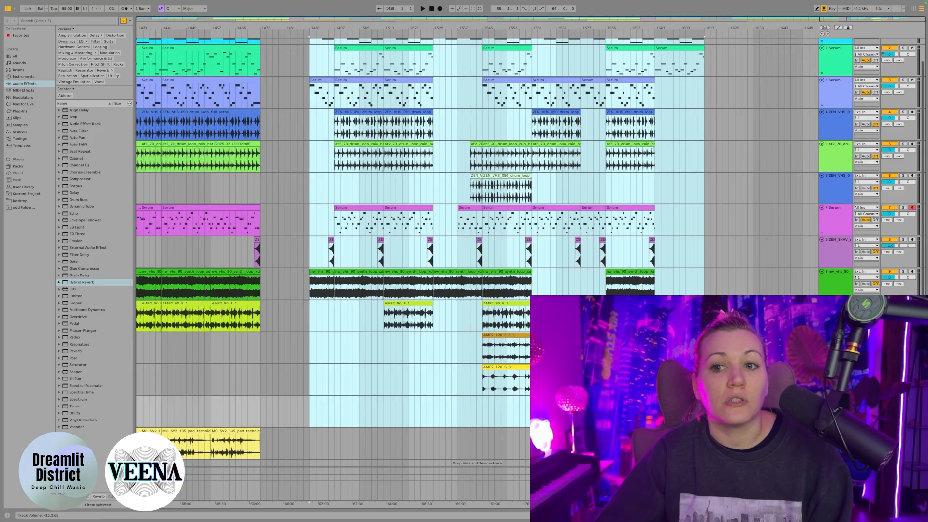
drag(890, 405, 889, 400)
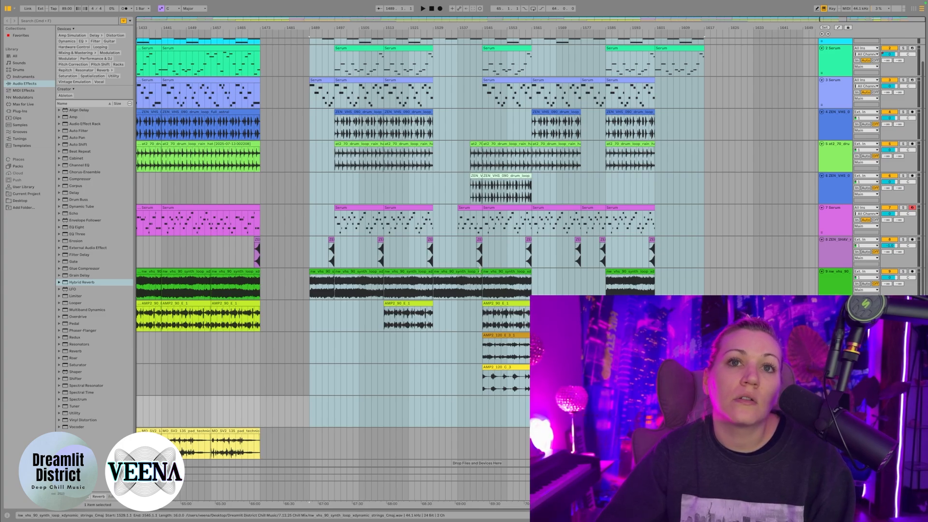
scroll(572, 275, down, 1)
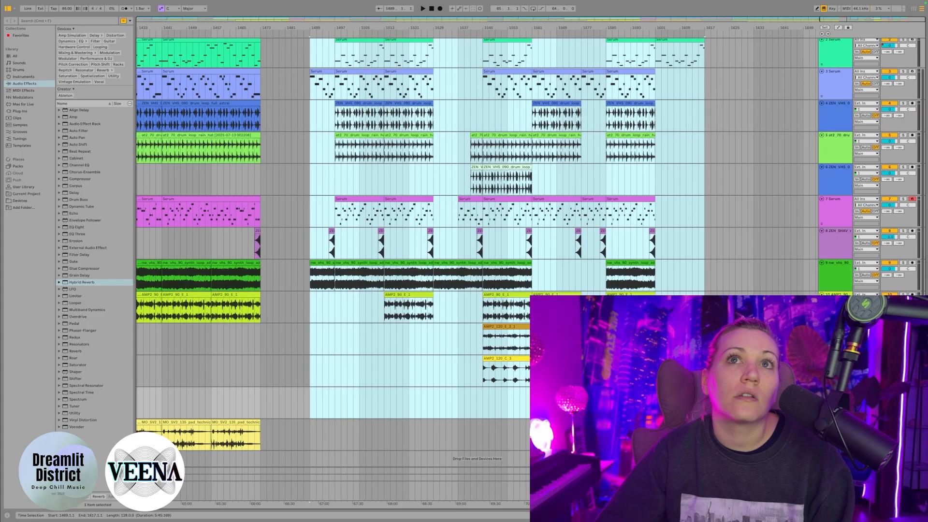
scroll(572, 275, up, 4)
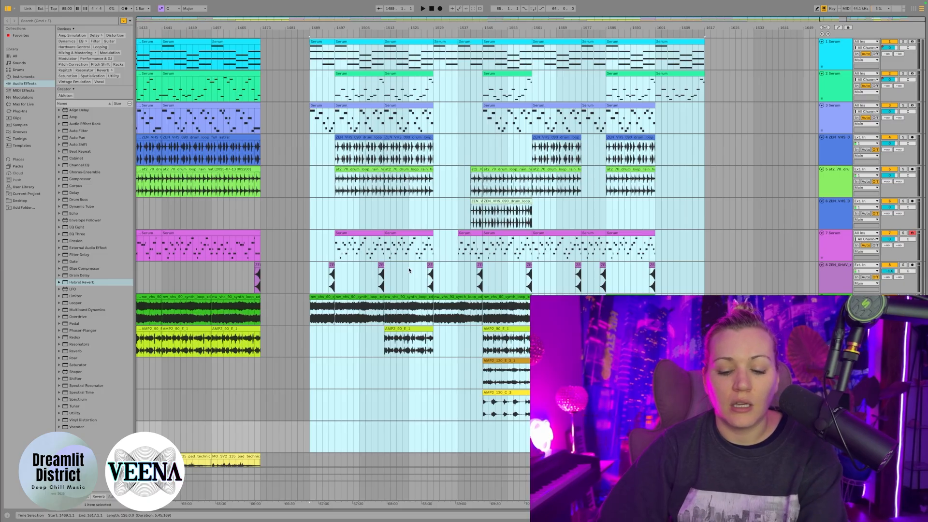
key(super+l)
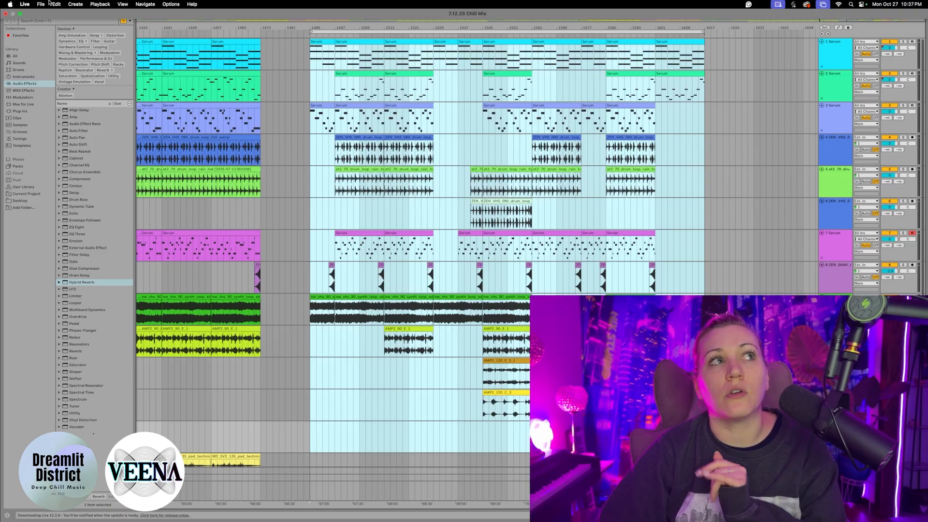
- Export the Main output from bar 1489 for 128 bars as 44100 Hz WAV and MP3, saving to the Desktop
click(41, 4)
click(69, 143)
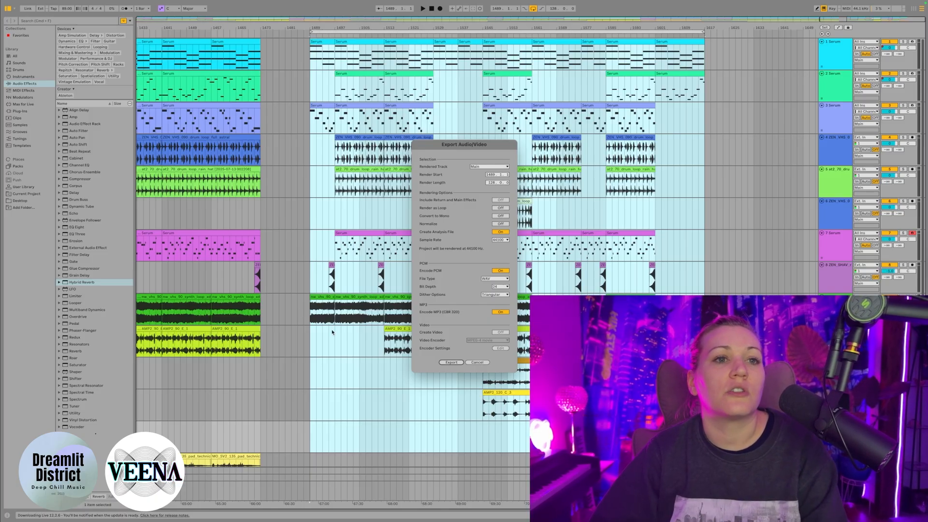
click(452, 363)
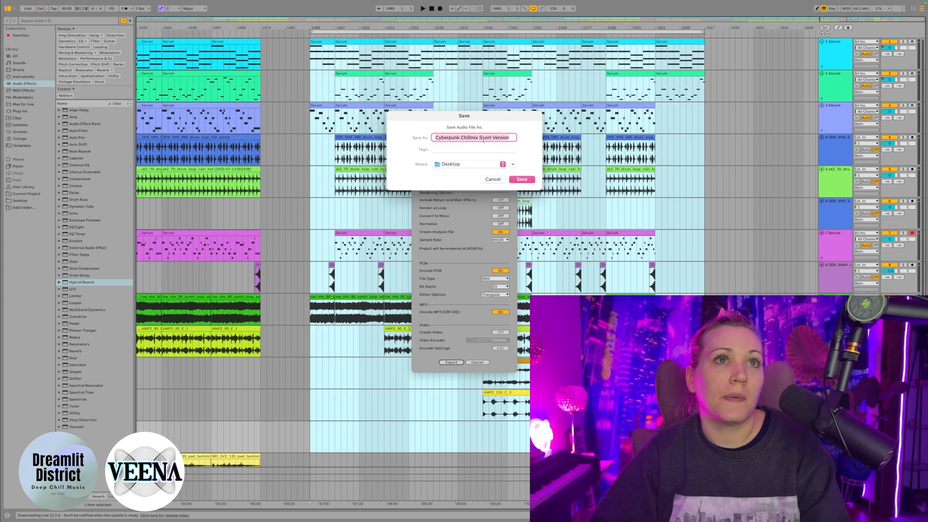
click(516, 179)
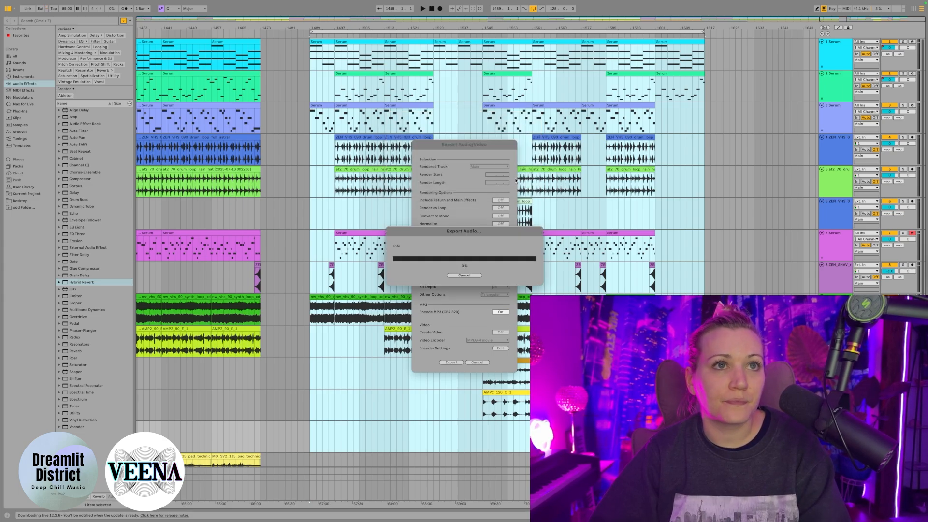